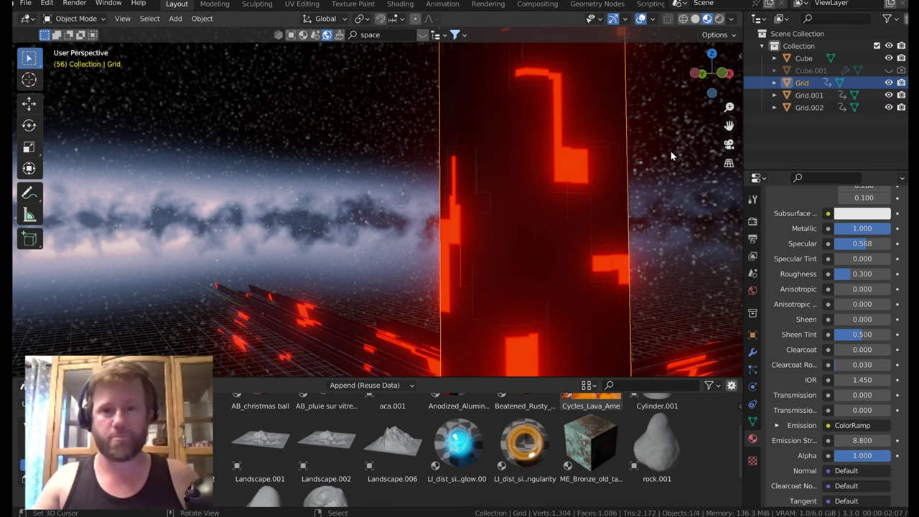
# - Set the emission strength of the vertical pillar's glowing red material to 1.6
pyautogui.moveTo(560, 238); pyautogui.dragTo(454, 189, button='middle')
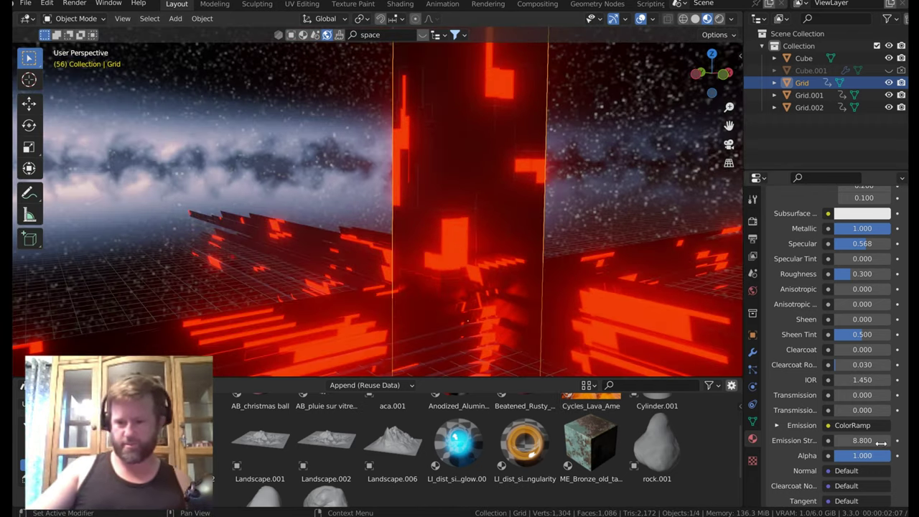
pyautogui.moveTo(882, 442); pyautogui.dragTo(869, 440)
pyautogui.scroll(3, 608, 216)
pyautogui.moveTo(445, 232); pyautogui.dragTo(560, 237, button='middle')
# - Check the Geometry Nodes workspace for the pillar and the long horizontal beam Grid.002, and return to the Layout workspace
pyautogui.click(597, 4)
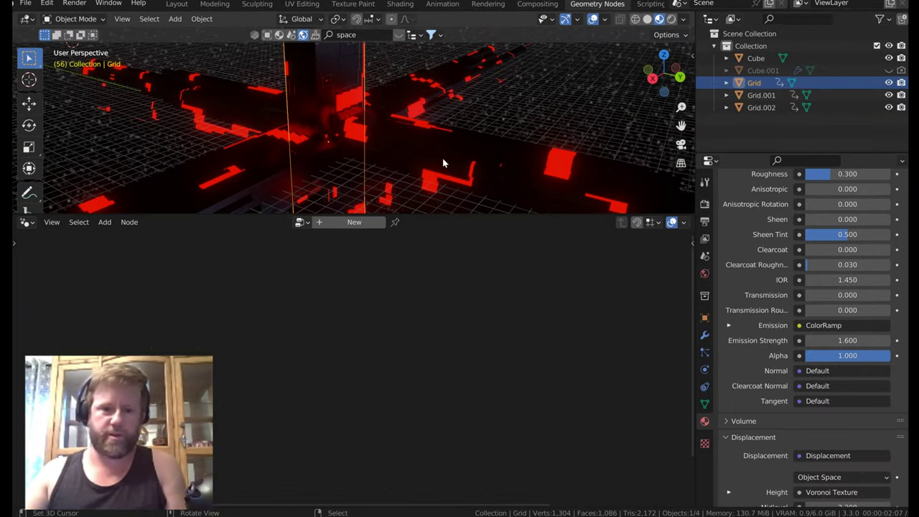
pyautogui.click(413, 127)
pyautogui.rightClick(355, 66)
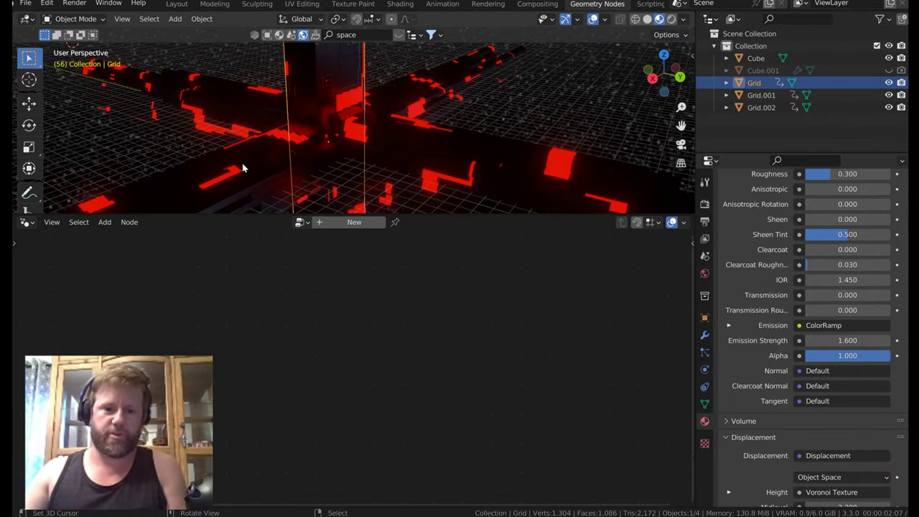
pyautogui.rightClick(242, 164)
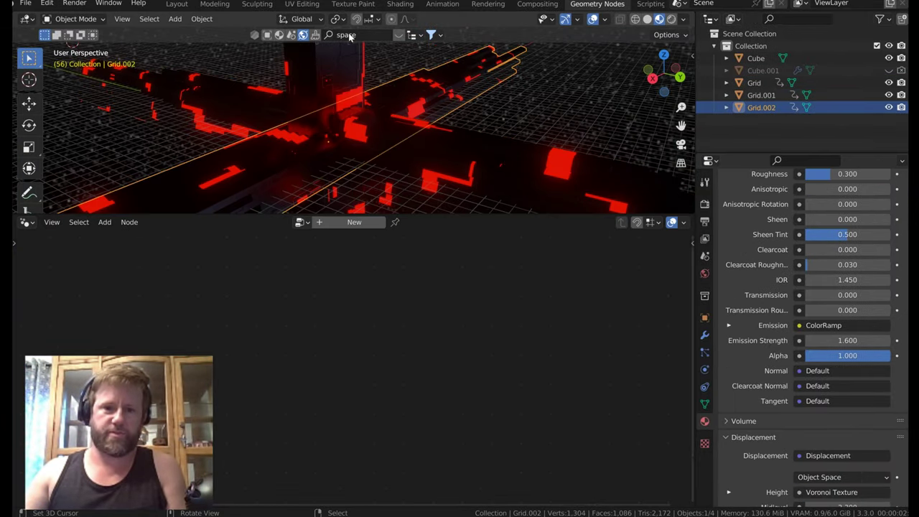
pyautogui.click(173, 6)
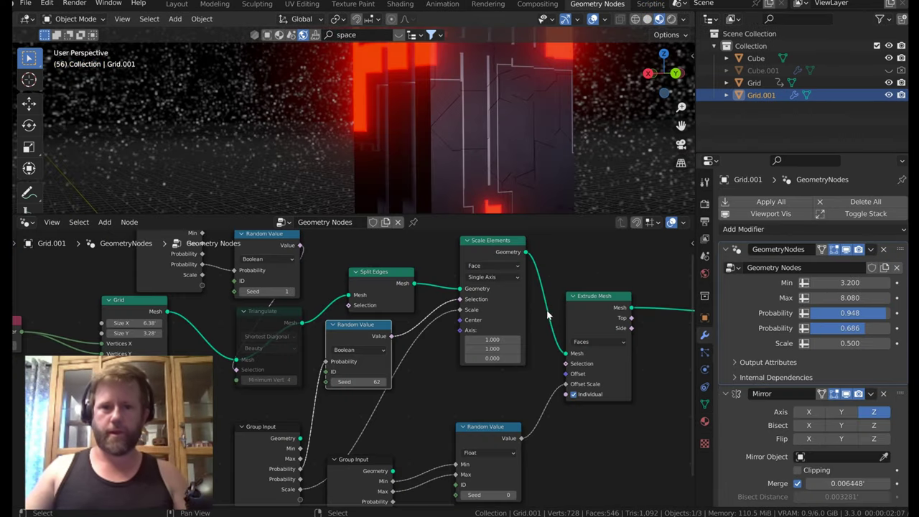
# - Examine Grid.001's geometry node tree from Split Edges through Scale Elements to Extrude Mesh, and inspect the resulting panels up close
pyautogui.scroll(-2, 445, 313)
pyautogui.moveTo(435, 304); pyautogui.dragTo(415, 323, button='middle')
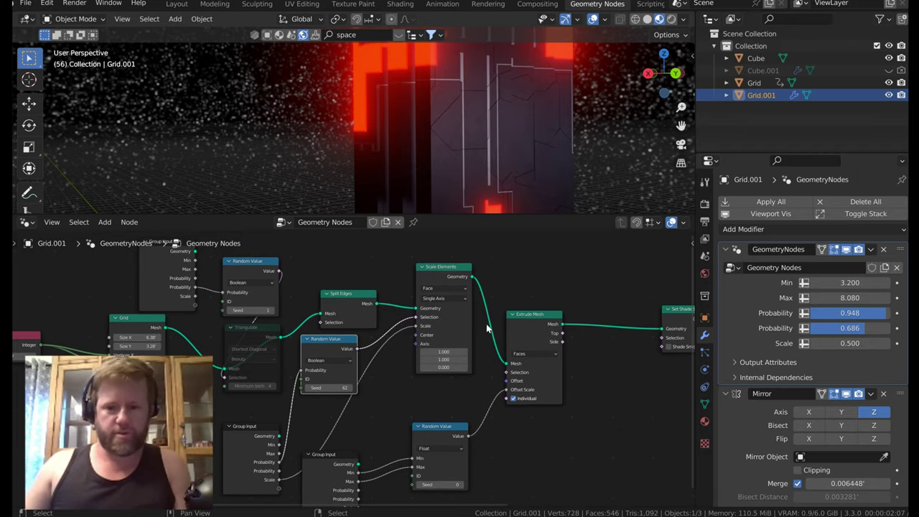
pyautogui.moveTo(487, 328); pyautogui.dragTo(464, 314, button='middle')
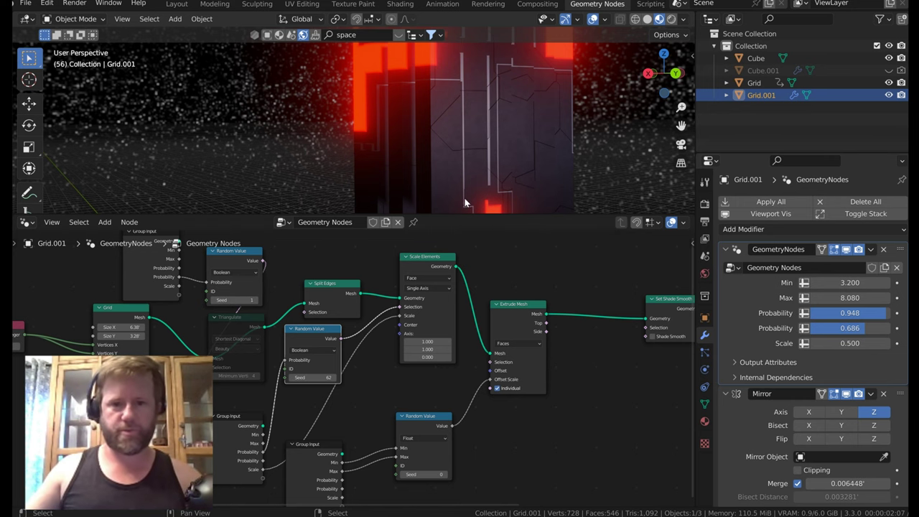
pyautogui.moveTo(463, 156); pyautogui.dragTo(443, 89, button='middle')
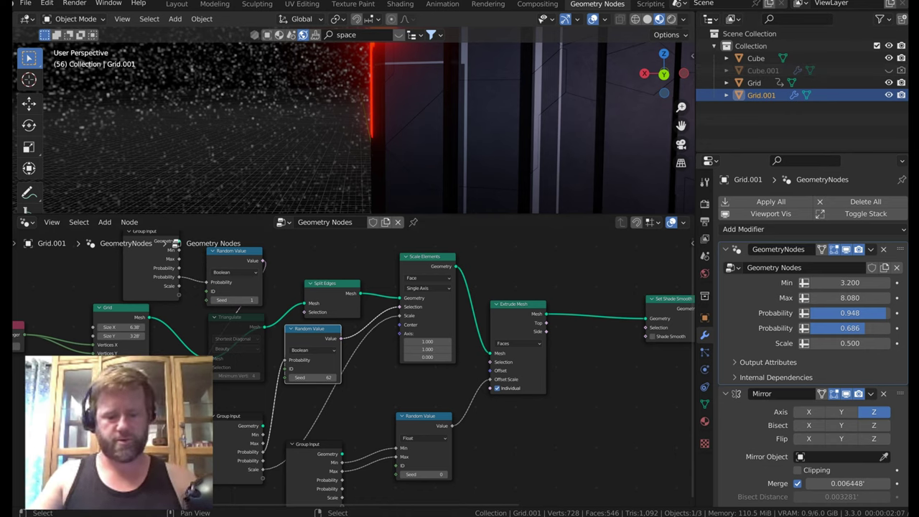
# - Switch to the browser and review the Mesh Poly add-on page on Blender Market, including its features, cave, maze and face extrude examples
pyautogui.hotkey('alt', 'Tab')
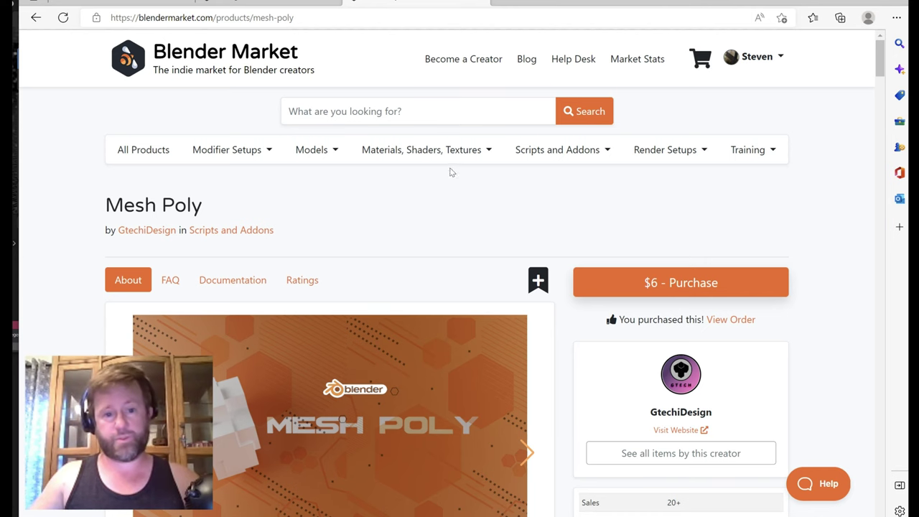
pyautogui.scroll(-3, 523, 248)
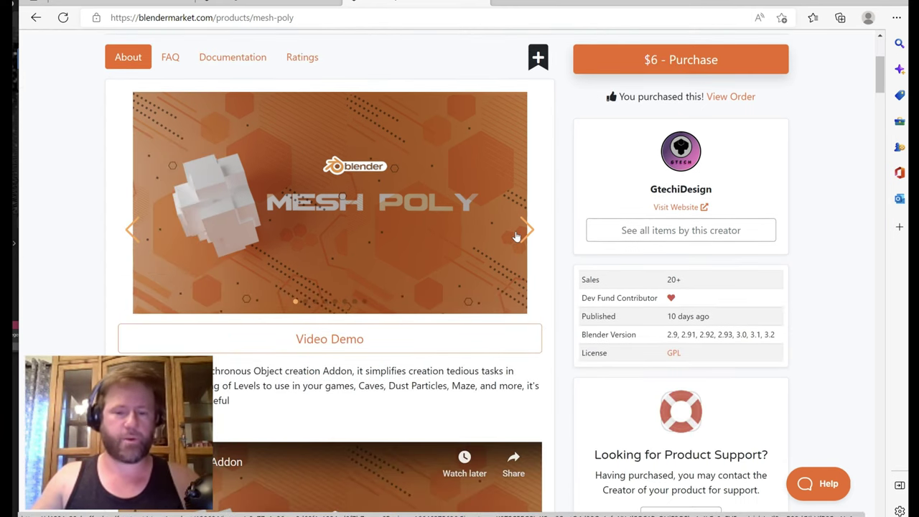
pyautogui.scroll(-2, 531, 231)
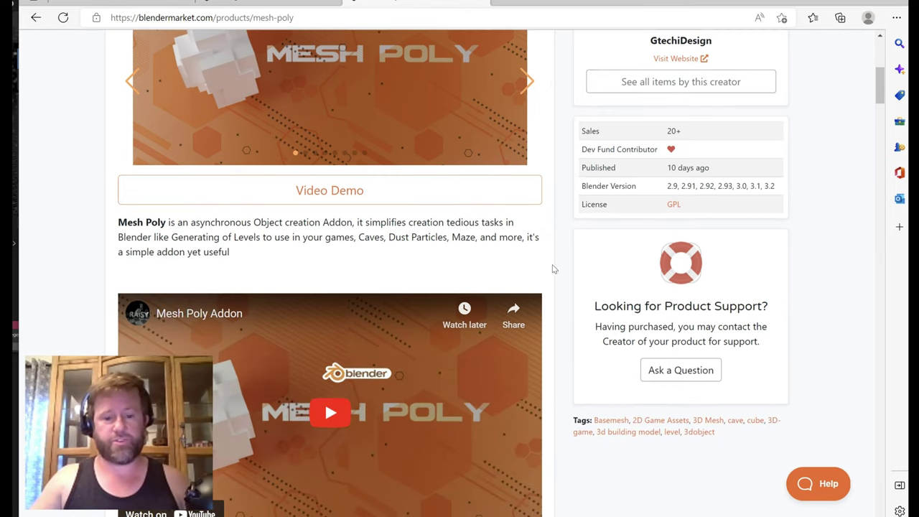
pyautogui.scroll(-4, 547, 258)
pyautogui.scroll(-10, 574, 273)
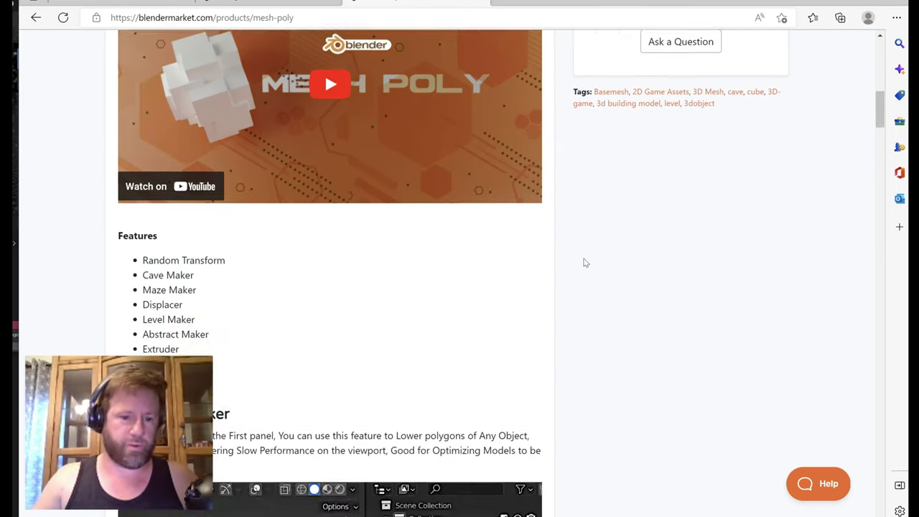
pyautogui.scroll(-2, 579, 257)
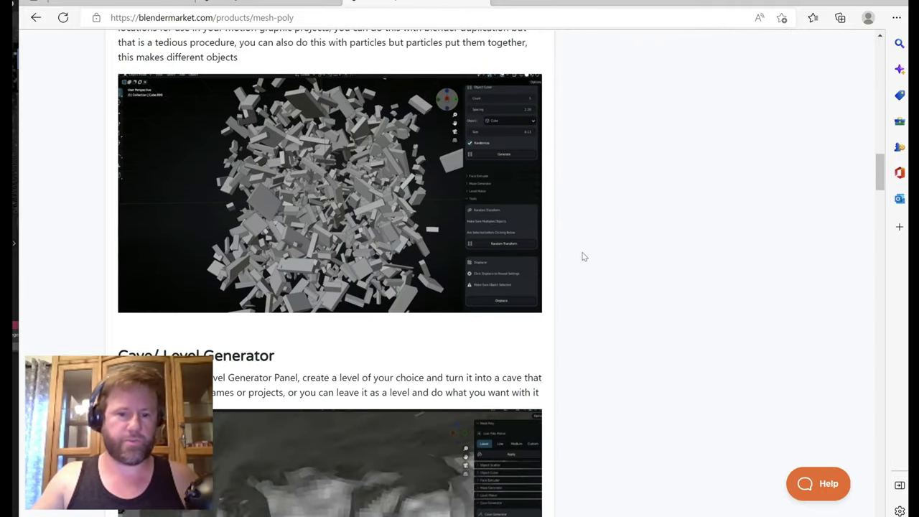
pyautogui.scroll(-1, 599, 240)
pyautogui.scroll(-4, 593, 237)
pyautogui.scroll(-7, 613, 247)
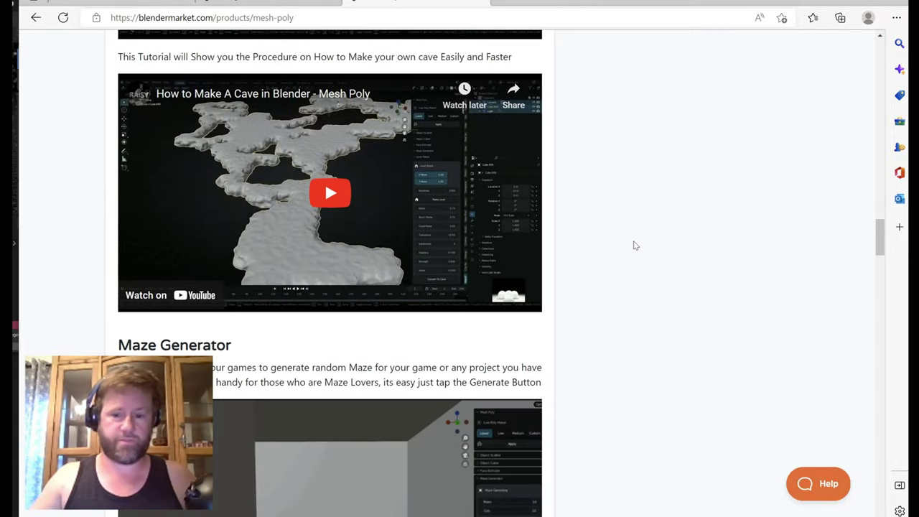
pyautogui.scroll(-8, 627, 246)
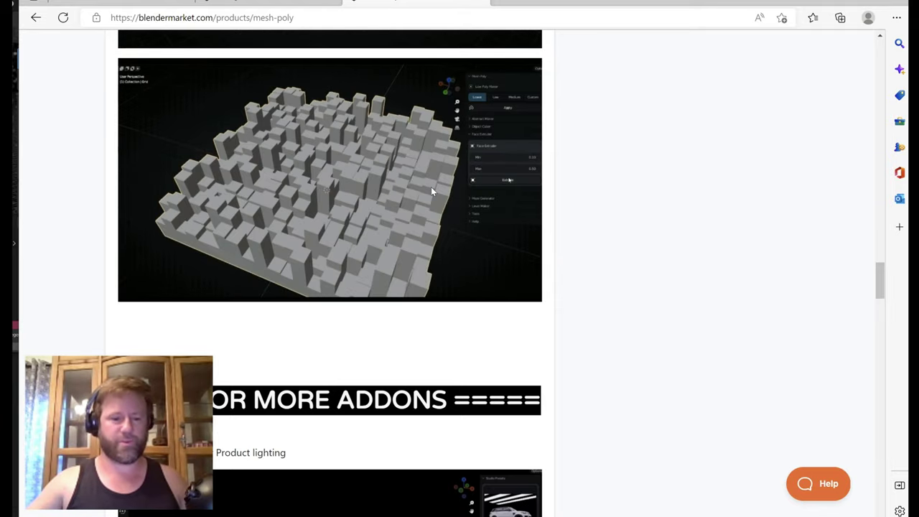
pyautogui.scroll(-2, 517, 255)
pyautogui.scroll(-3, 523, 262)
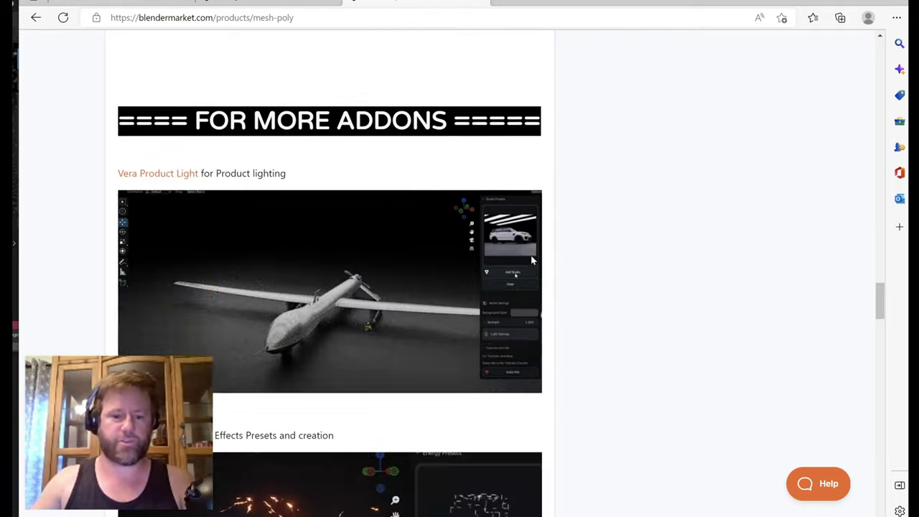
pyautogui.scroll(-4, 576, 246)
pyautogui.scroll(20, 580, 241)
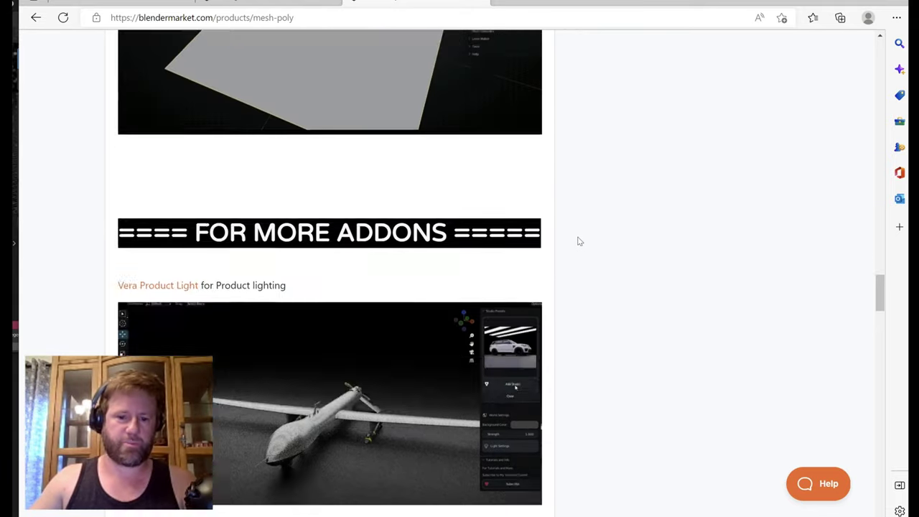
pyautogui.scroll(15, 579, 241)
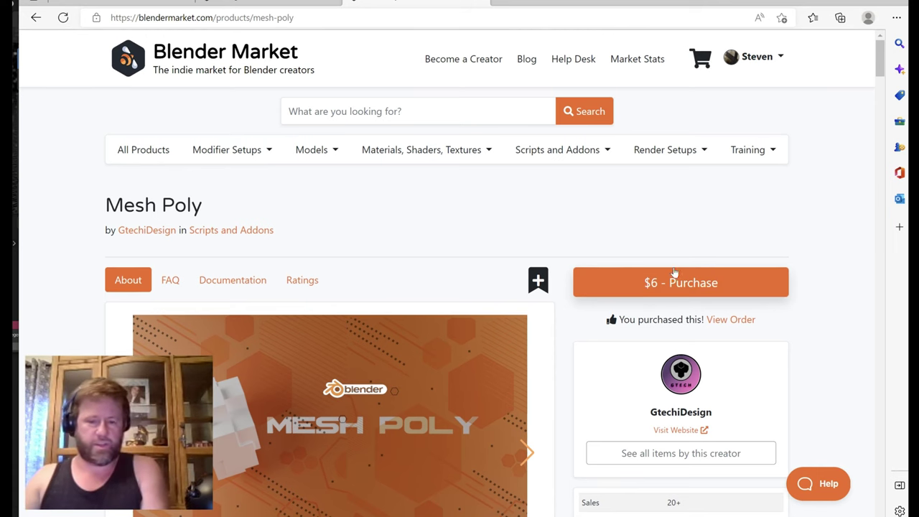
# - Open the Philogix PBR Painter - Pro page and review its baking, layer system, channel layer, smart material and export sections
pyautogui.hotkey('alt', 'Tab')
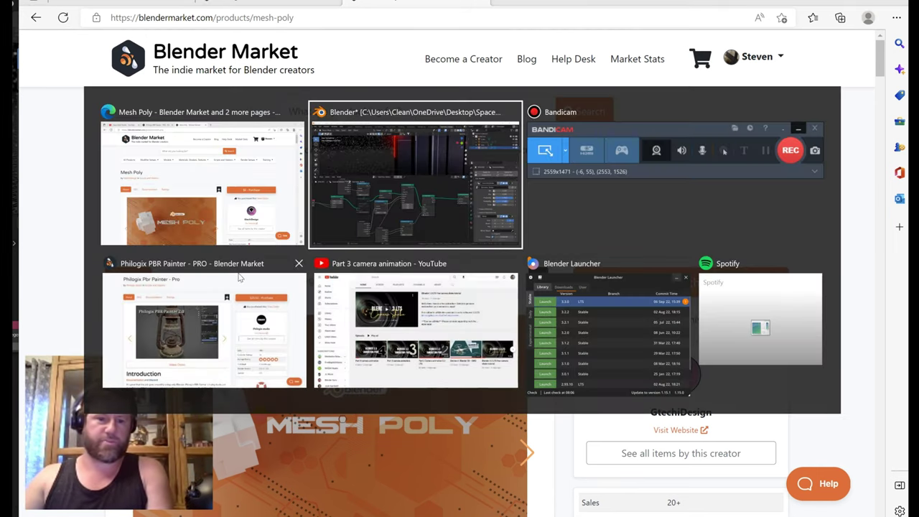
pyautogui.click(238, 313)
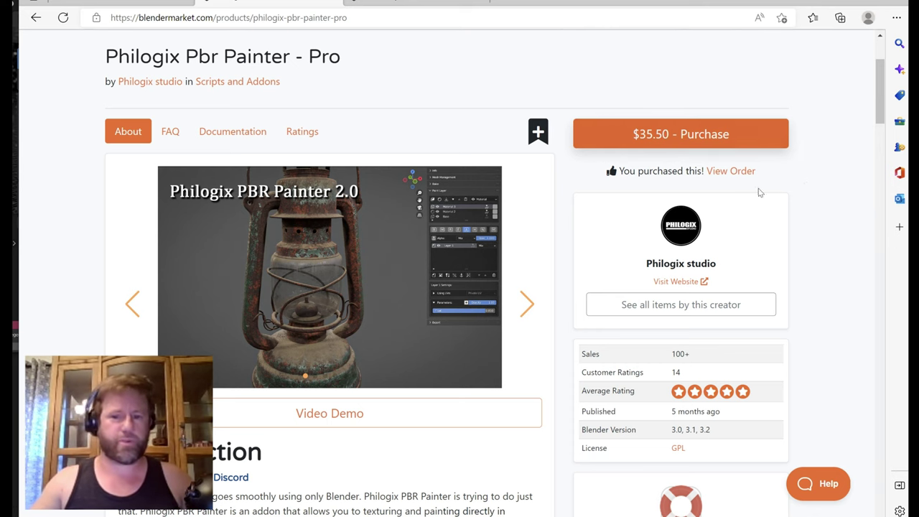
pyautogui.scroll(-10, 812, 174)
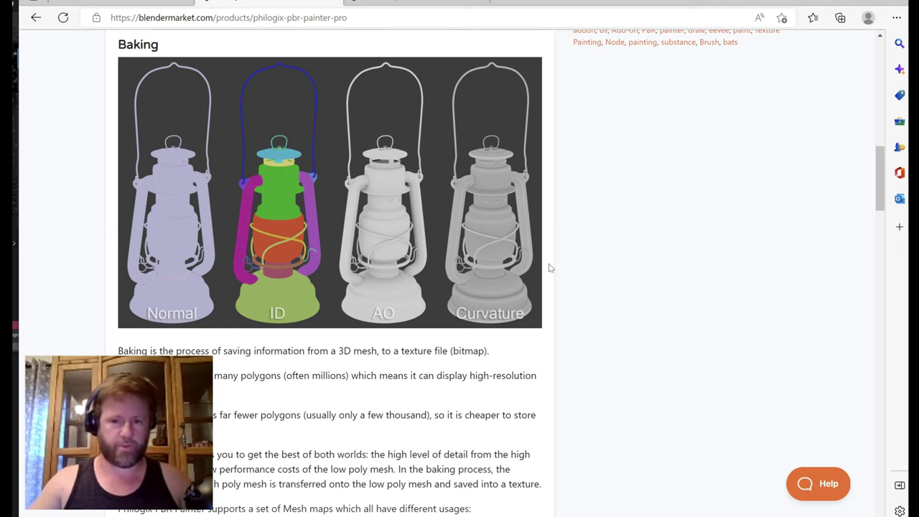
pyautogui.scroll(-4, 550, 265)
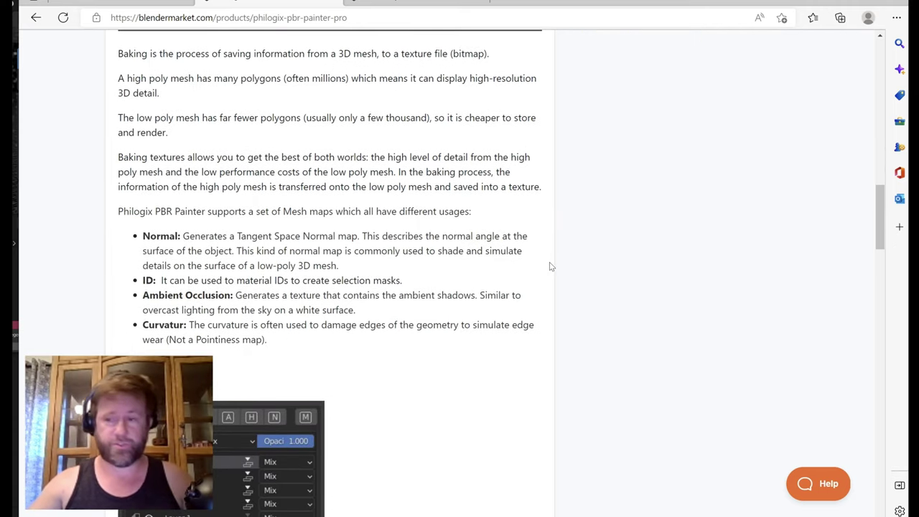
pyautogui.scroll(-2, 551, 268)
pyautogui.scroll(-3, 552, 269)
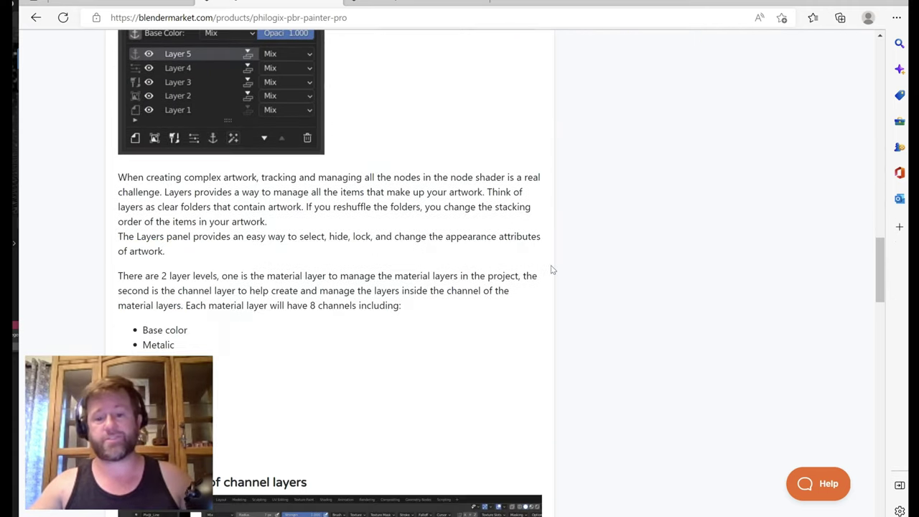
pyautogui.scroll(-10, 552, 269)
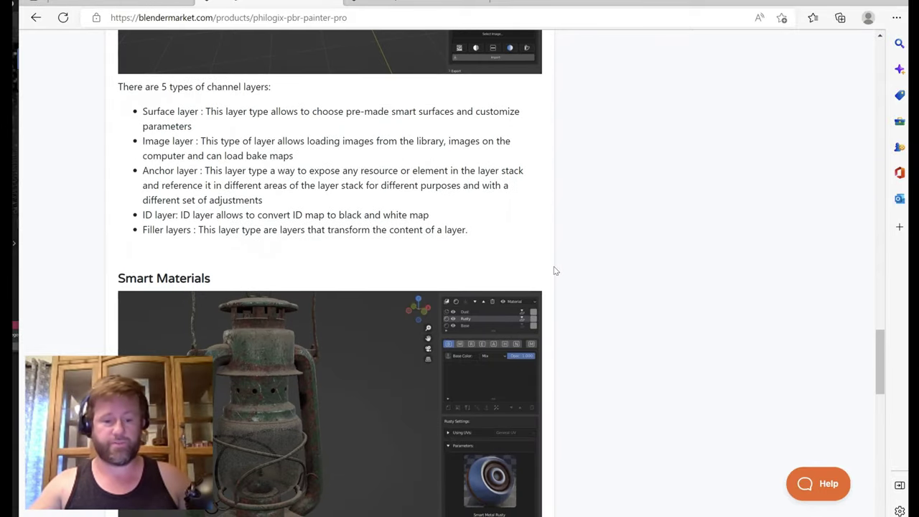
pyautogui.scroll(-3, 552, 271)
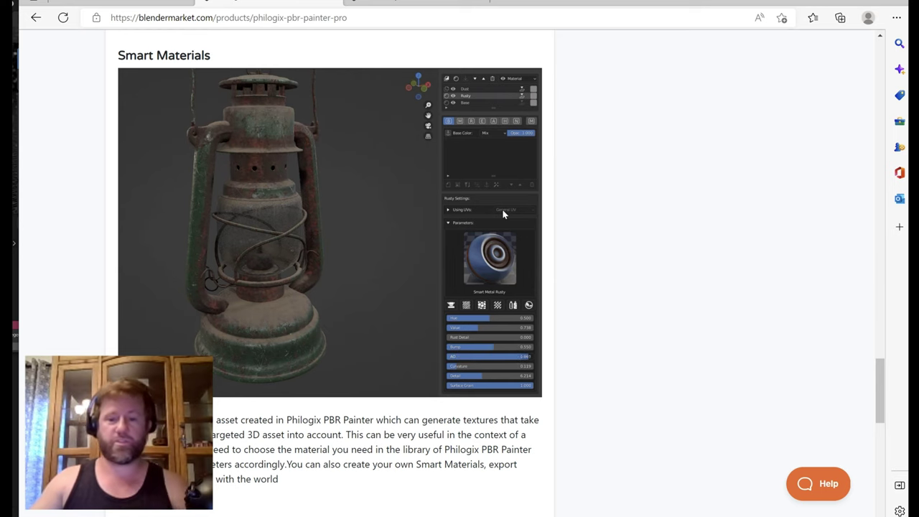
pyautogui.scroll(-10, 641, 206)
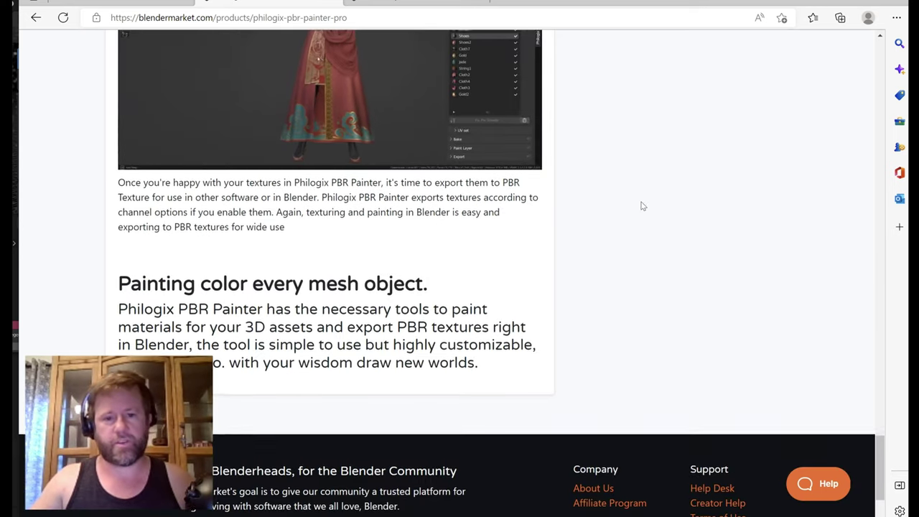
pyautogui.scroll(10, 637, 201)
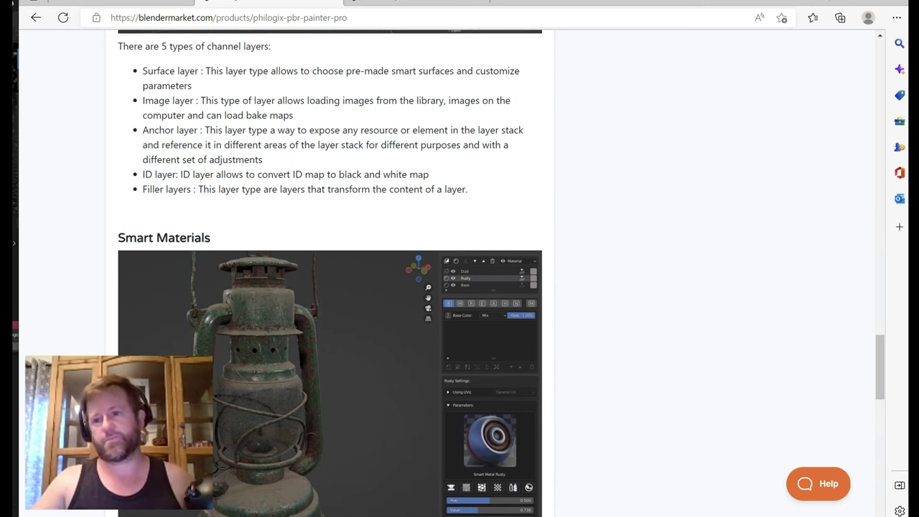
pyautogui.scroll(10, 624, 223)
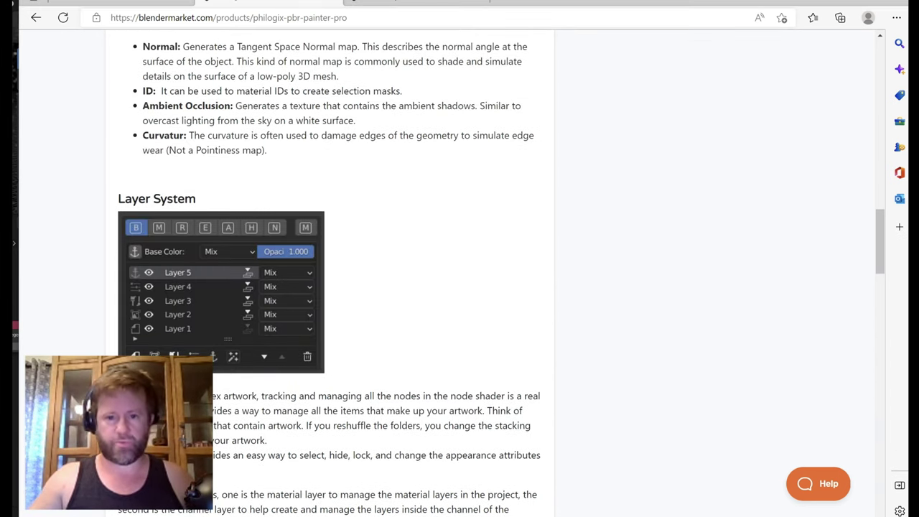
# - Switch back to Blender and examine from several angles how the sun light falls on the beams and central pillar
pyautogui.click(821, 2)
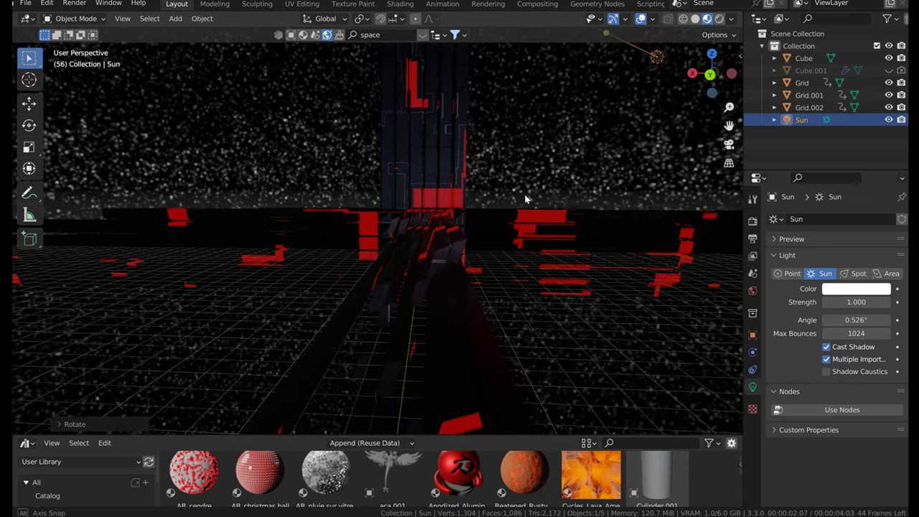
pyautogui.moveTo(526, 195); pyautogui.dragTo(345, 206, button='middle')
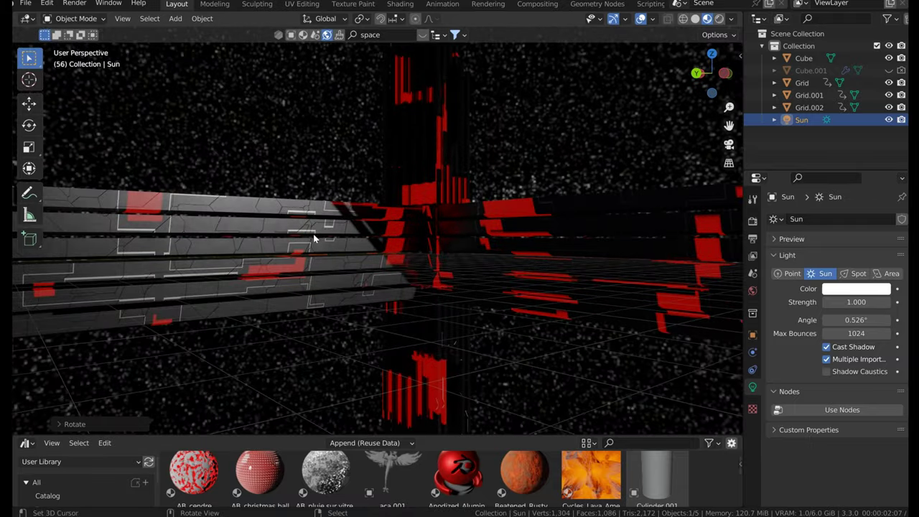
pyautogui.keyDown('ctrl'); pyautogui.moveTo(313, 235); pyautogui.dragTo(406, 212, button='middle'); pyautogui.keyUp('ctrl')
pyautogui.scroll(-3, 550, 183)
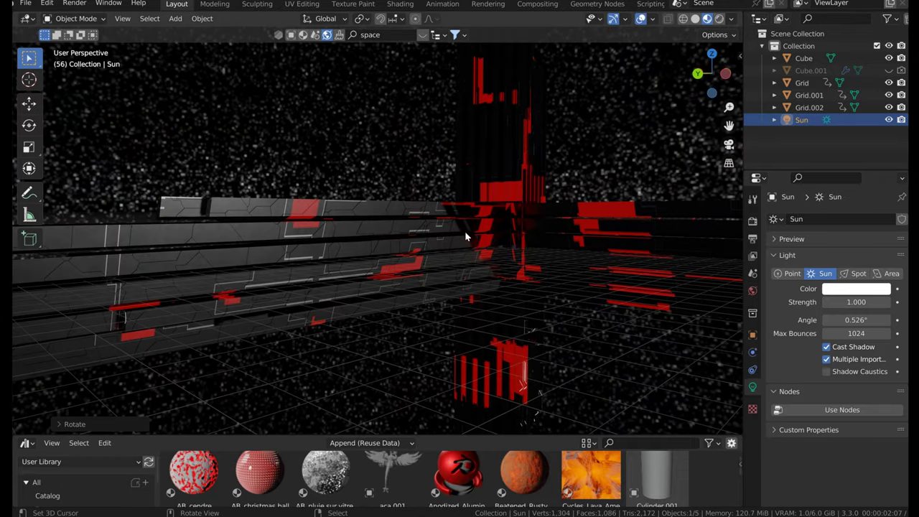
pyautogui.moveTo(437, 245); pyautogui.dragTo(477, 245, button='middle')
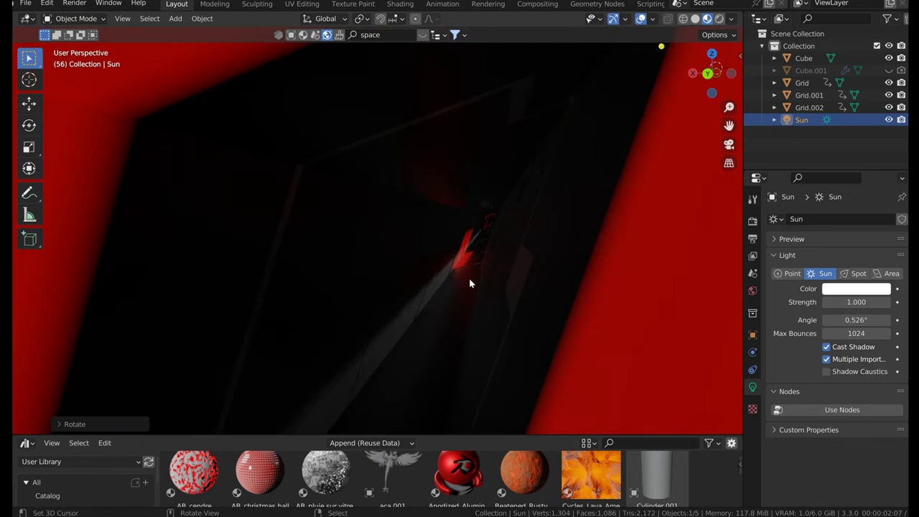
pyautogui.keyDown('ctrl'); pyautogui.moveTo(467, 277); pyautogui.dragTo(466, 281, button='middle'); pyautogui.keyUp('ctrl')
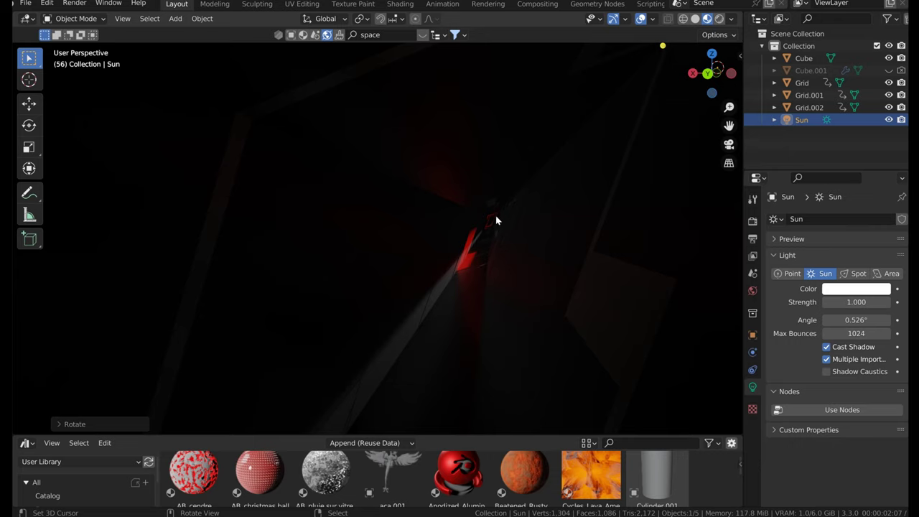
pyautogui.moveTo(495, 220); pyautogui.dragTo(453, 217, button='middle')
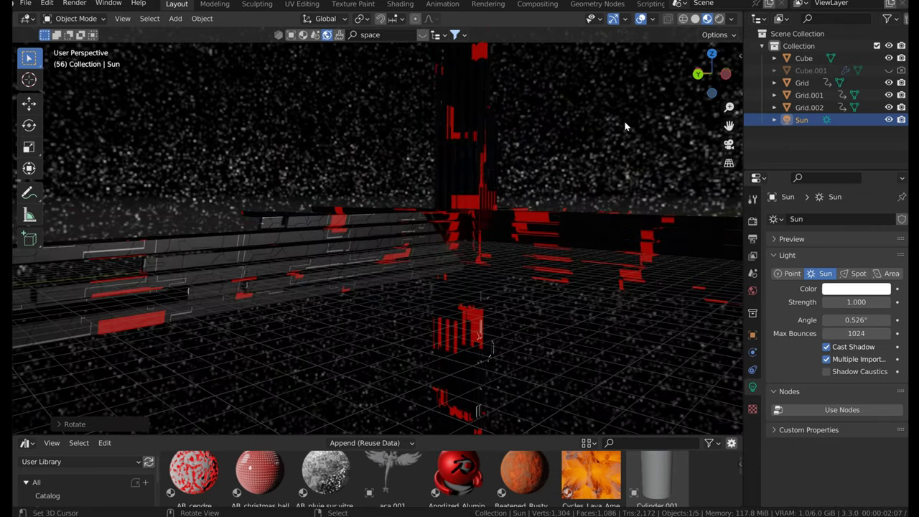
pyautogui.scroll(-3, 622, 130)
pyautogui.moveTo(594, 110)
pyautogui.mouseDown()
pyautogui.moveTo(517, 121)
pyautogui.moveTo(468, 195)
pyautogui.moveTo(501, 78)
pyautogui.moveTo(465, 119)
pyautogui.mouseUp()
pyautogui.scroll(3, 459, 249)
pyautogui.keyDown('shift'); pyautogui.moveTo(459, 249); pyautogui.dragTo(389, 166, button='middle'); pyautogui.keyUp('shift')
pyautogui.keyDown('shift'); pyautogui.moveTo(507, 187); pyautogui.dragTo(508, 265, button='middle'); pyautogui.keyUp('shift')
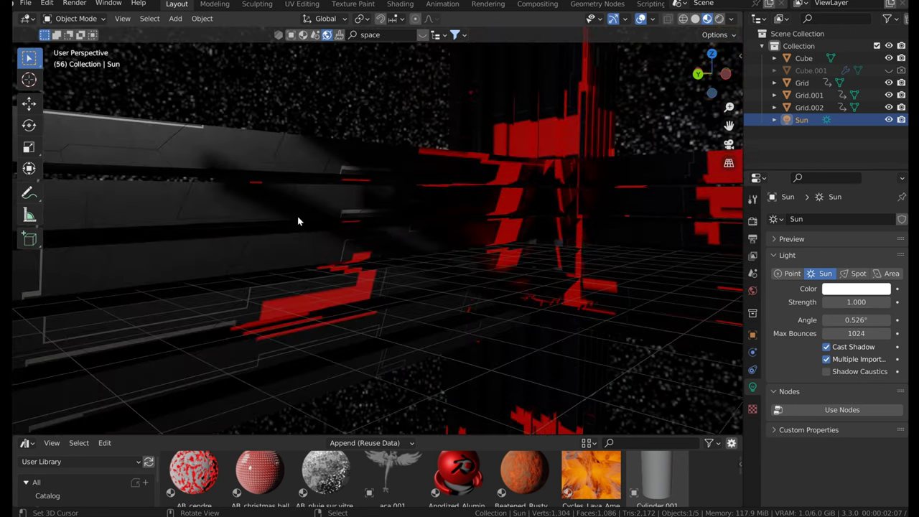
pyautogui.moveTo(299, 220); pyautogui.dragTo(313, 215, button='middle')
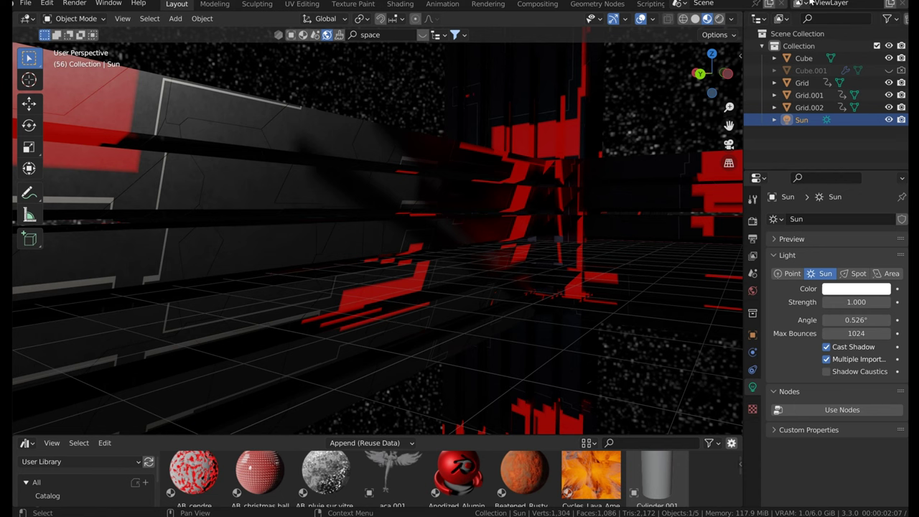
pyautogui.moveTo(295, 237)
pyautogui.mouseDown(button='middle')
pyautogui.moveTo(315, 237)
pyautogui.moveTo(307, 248)
pyautogui.mouseUp(button='middle')
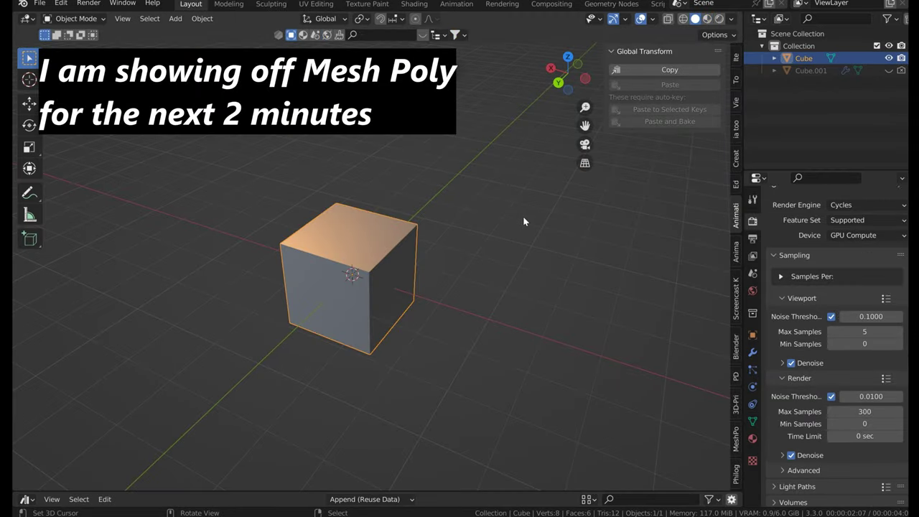
# - Open the Mesh Poly tools and browse the Downloads folder in the add-on installer, closing the preferences without installing anything
pyautogui.click(735, 437)
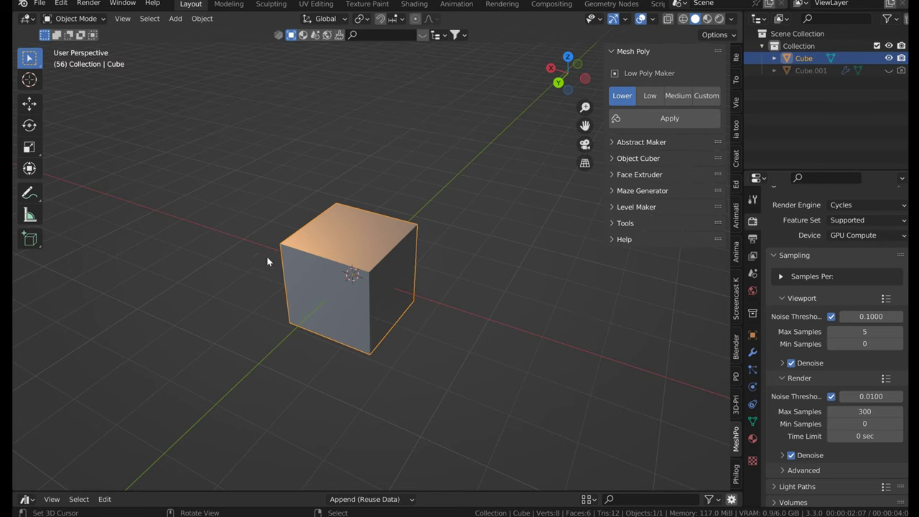
pyautogui.click(86, 3)
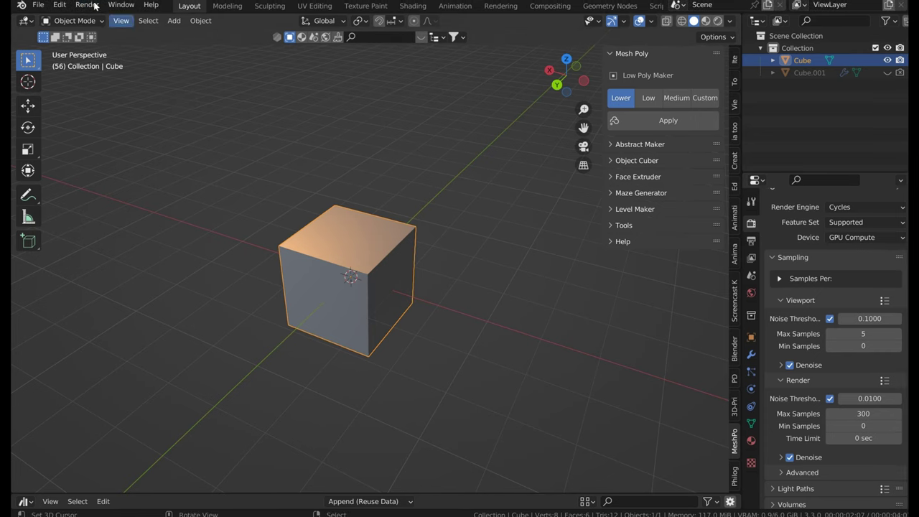
pyautogui.click(60, 4)
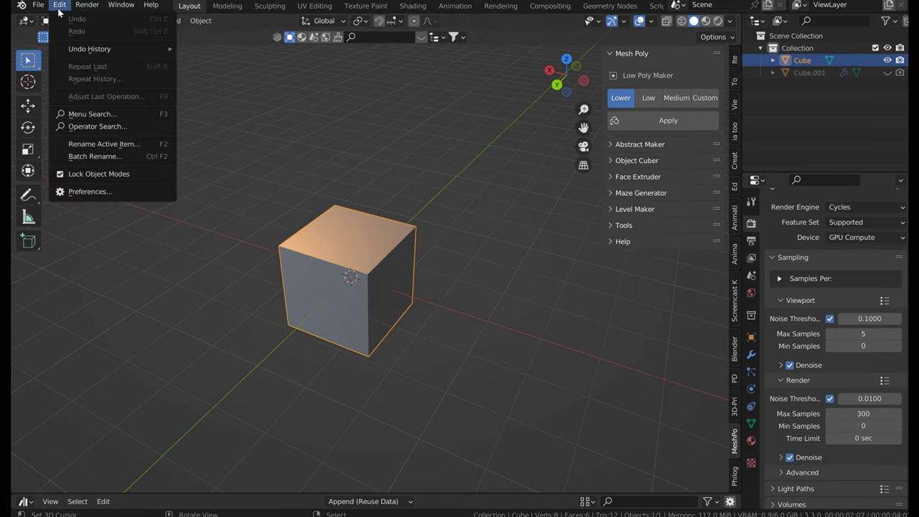
pyautogui.click(134, 192)
pyautogui.click(322, 44)
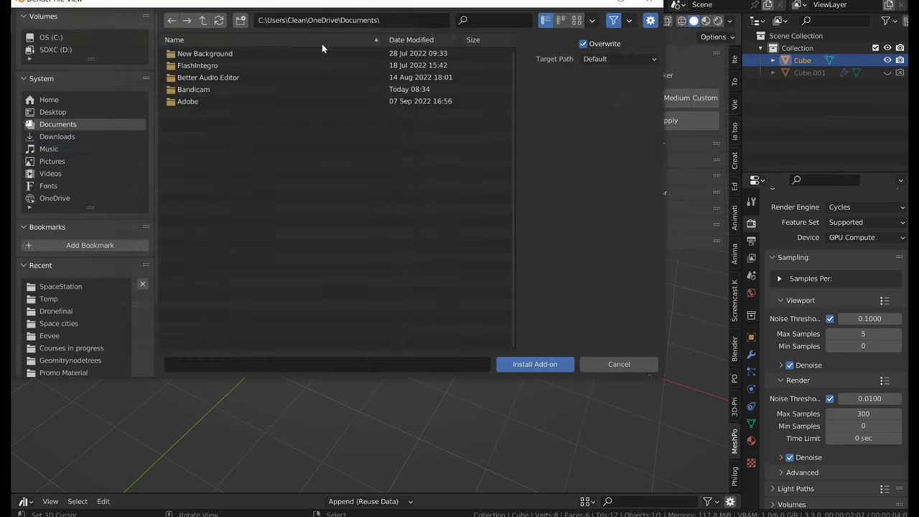
pyautogui.click(60, 137)
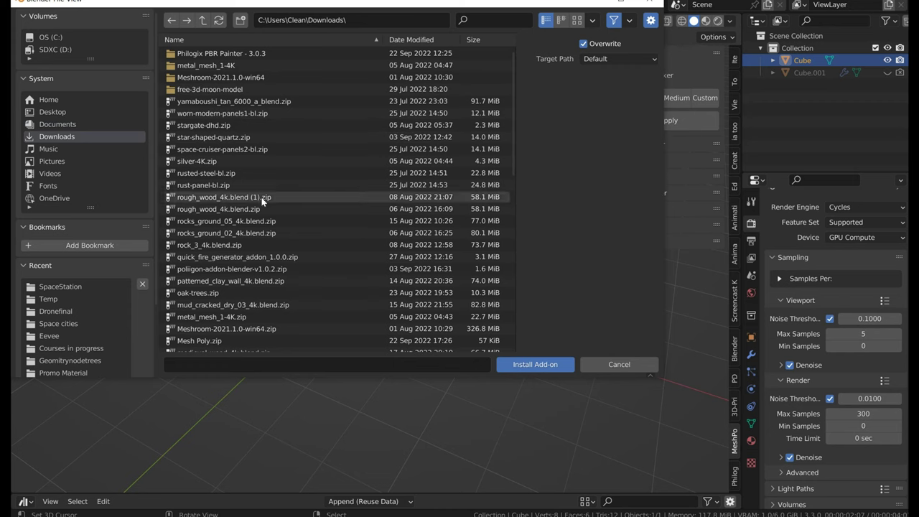
pyautogui.click(602, 365)
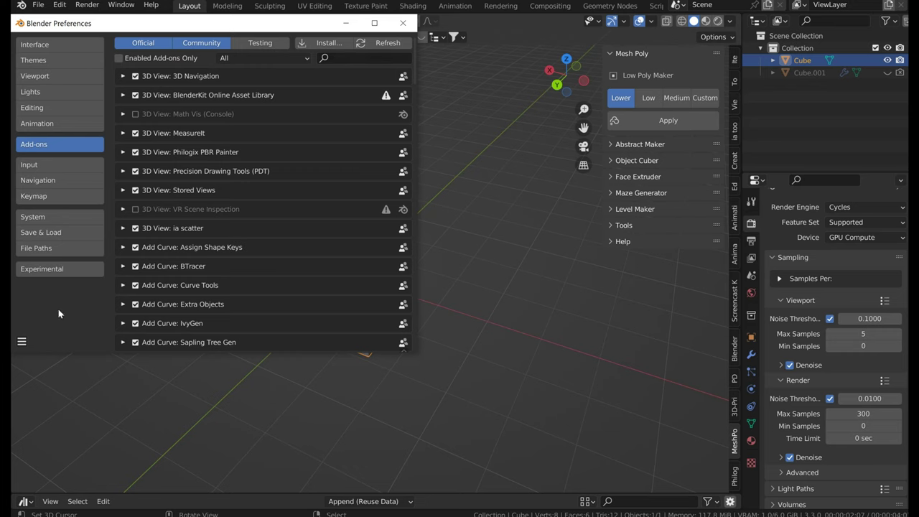
pyautogui.click(21, 340)
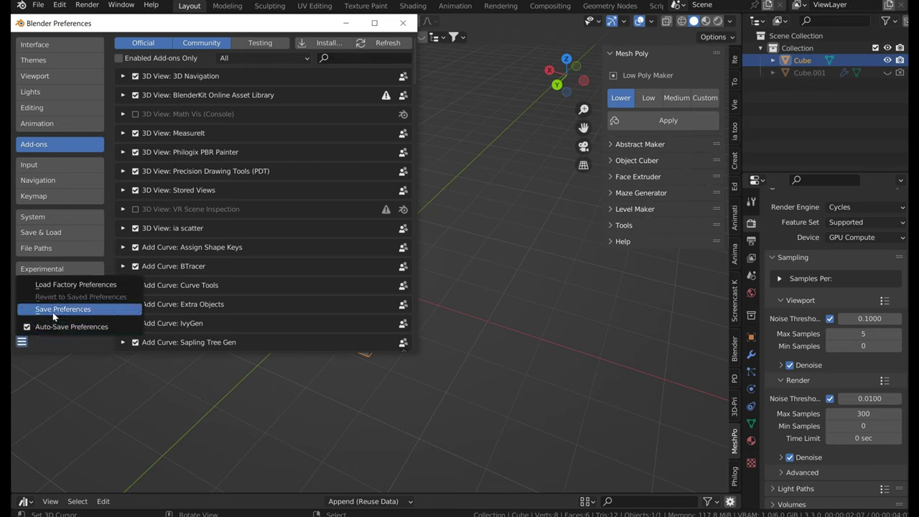
pyautogui.click(403, 24)
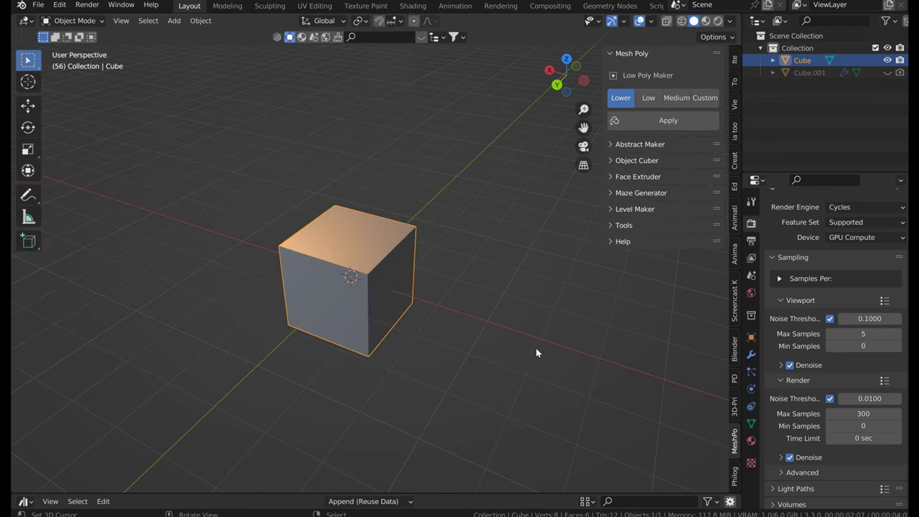
# - Turn on the Screencast Keys display for the viewport and return to the Mesh Poly tools
pyautogui.moveTo(534, 350); pyautogui.dragTo(516, 370, button='middle')
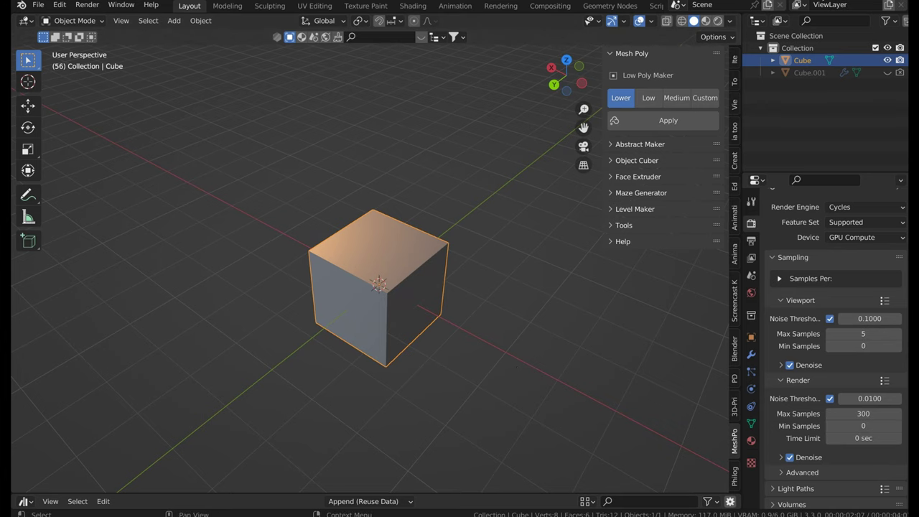
pyautogui.keyDown('shift'); pyautogui.rightClick(645, 363); pyautogui.keyUp('shift')
pyautogui.press('n')
pyautogui.press('n')
pyautogui.click(732, 319)
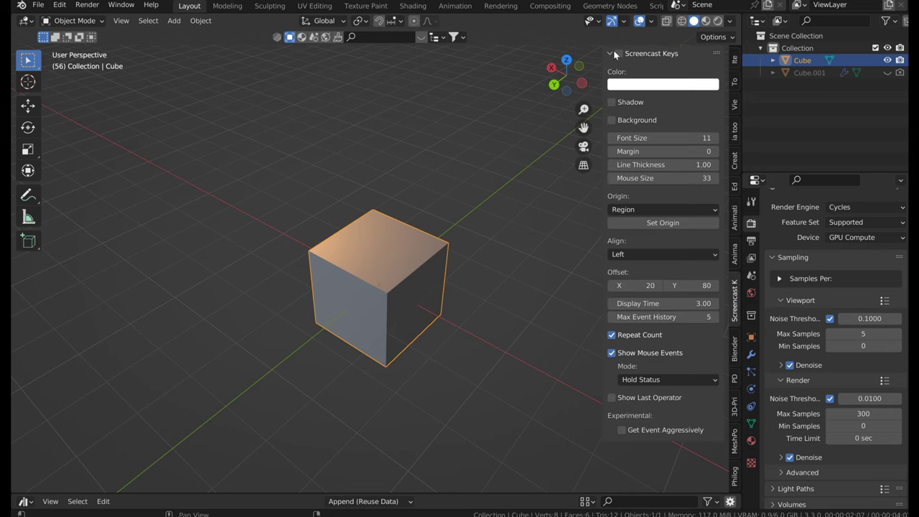
pyautogui.click(734, 352)
pyautogui.click(731, 440)
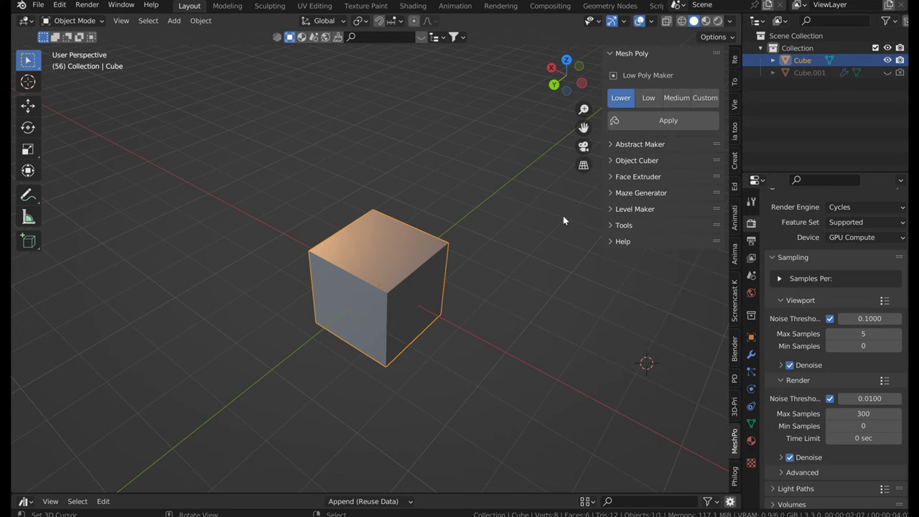
# - Extrude the cube's faces with the Face Extruder at Min 0.10 and Max 0.50
pyautogui.click(646, 179)
pyautogui.click(652, 275)
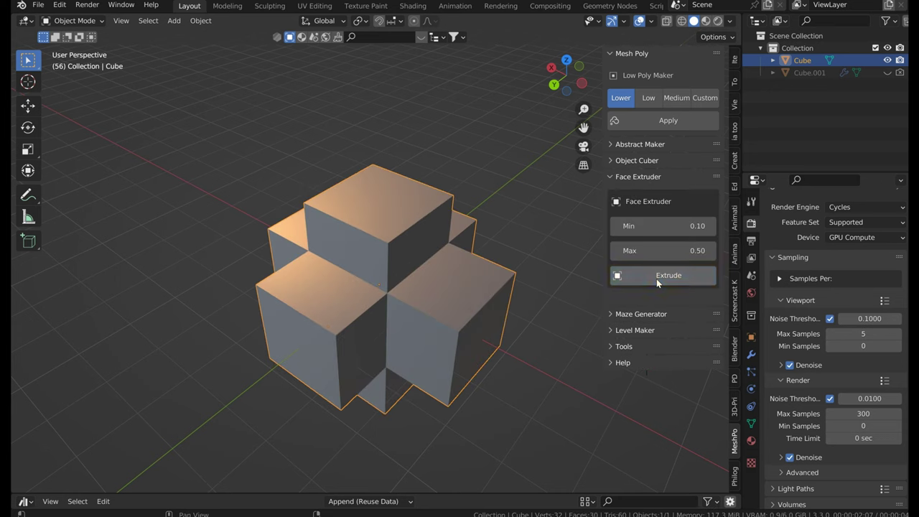
pyautogui.moveTo(482, 283)
pyautogui.mouseDown(button='middle')
pyautogui.moveTo(486, 275)
pyautogui.moveTo(481, 282)
pyautogui.mouseUp(button='middle')
# - Raise the Face Extruder's Min to 3.70 and extrude the cube's faces again
pyautogui.moveTo(654, 227); pyautogui.dragTo(686, 226)
pyautogui.click(633, 276)
pyautogui.scroll(-8, 488, 262)
pyautogui.moveTo(488, 262); pyautogui.dragTo(506, 261, button='middle')
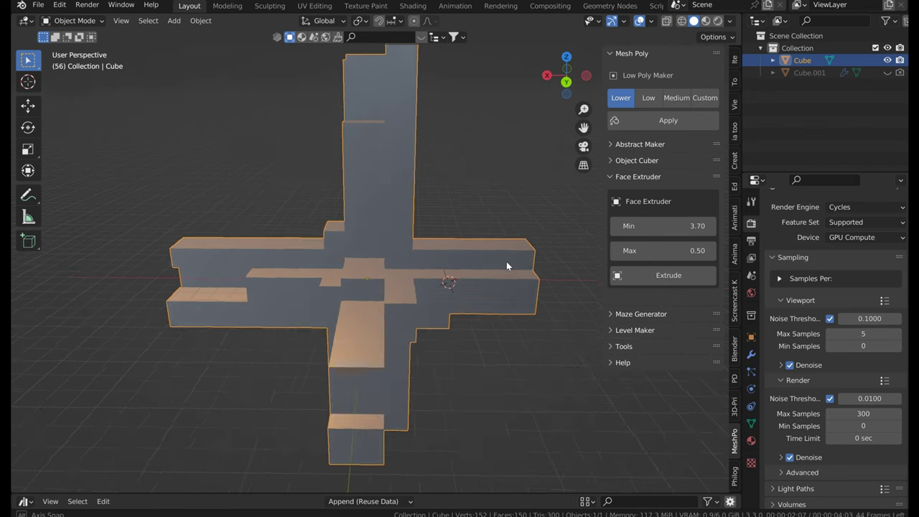
# - Set the Face Extruder's Max to 2.78 and run another extrusion on the cube
pyautogui.click(650, 253)
pyautogui.write('2.78')
pyautogui.press('Return')
pyautogui.click(637, 275)
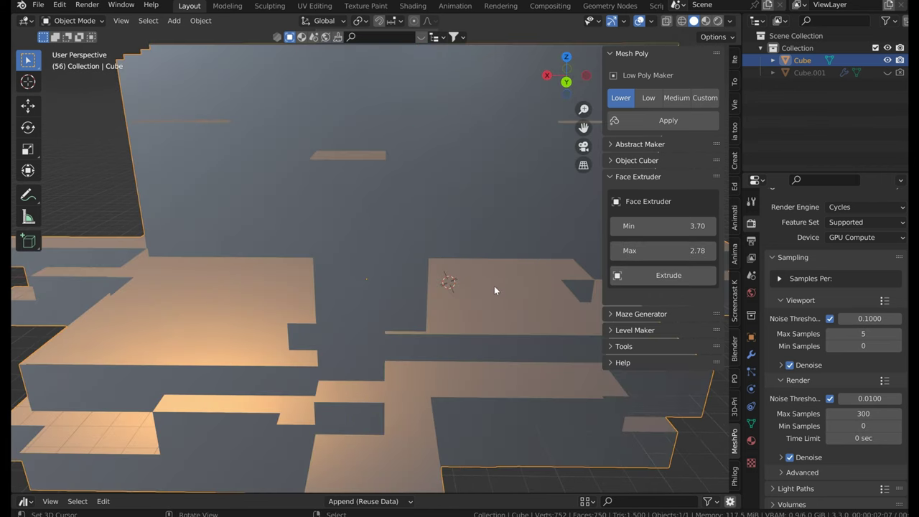
pyautogui.scroll(-4, 485, 284)
pyautogui.moveTo(425, 296); pyautogui.dragTo(459, 294, button='middle')
# - Undo all the face extrusions to get back to the plain cube
pyautogui.hotkey('ctrl', 'z')
pyautogui.hotkey('ctrl', 'z')
pyautogui.hotkey('ctrl', 'z')
pyautogui.hotkey('ctrl', 'z')
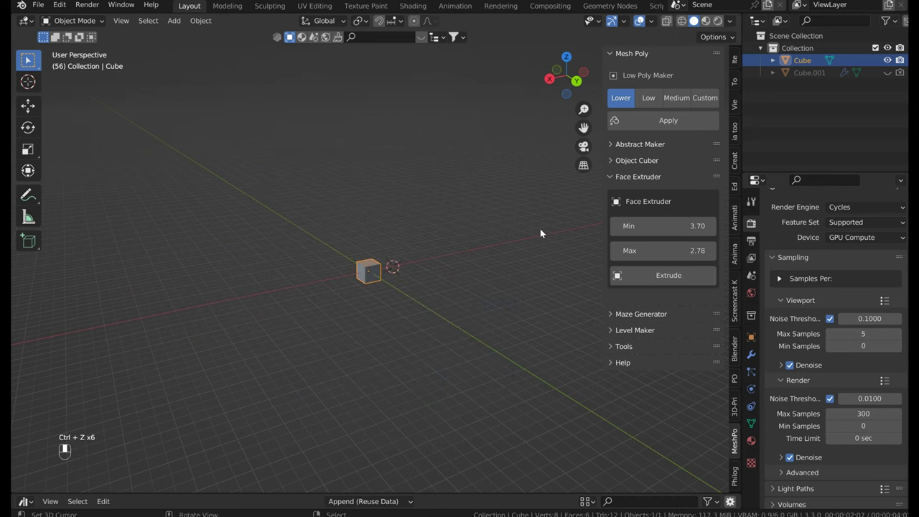
# - Subdivide all faces of the cube with 15 cuts in Edit Mode and return to Object Mode
pyautogui.scroll(8, 436, 256)
pyautogui.press('Tab')
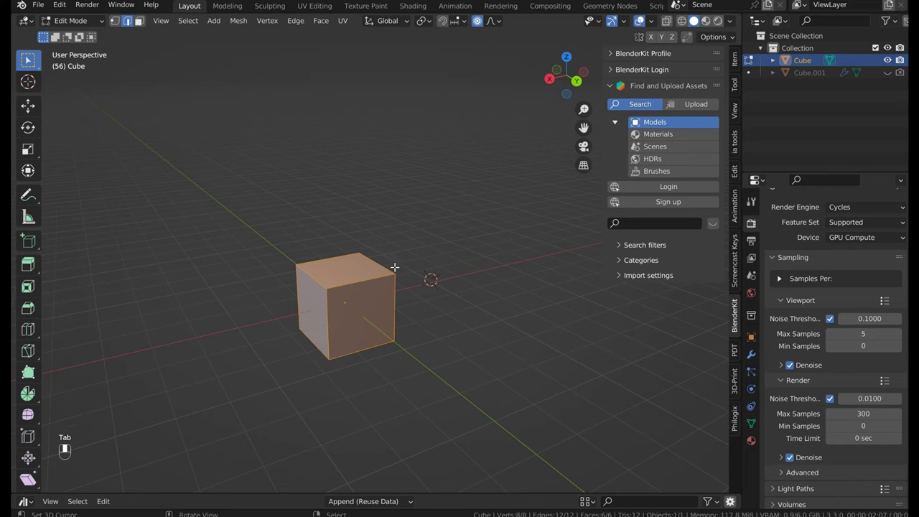
pyautogui.press('w')
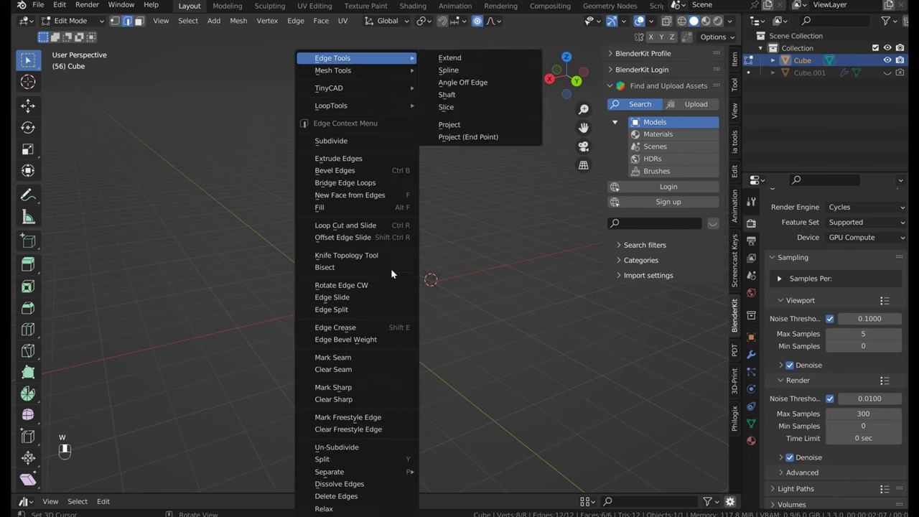
pyautogui.click(388, 140)
pyautogui.press('w')
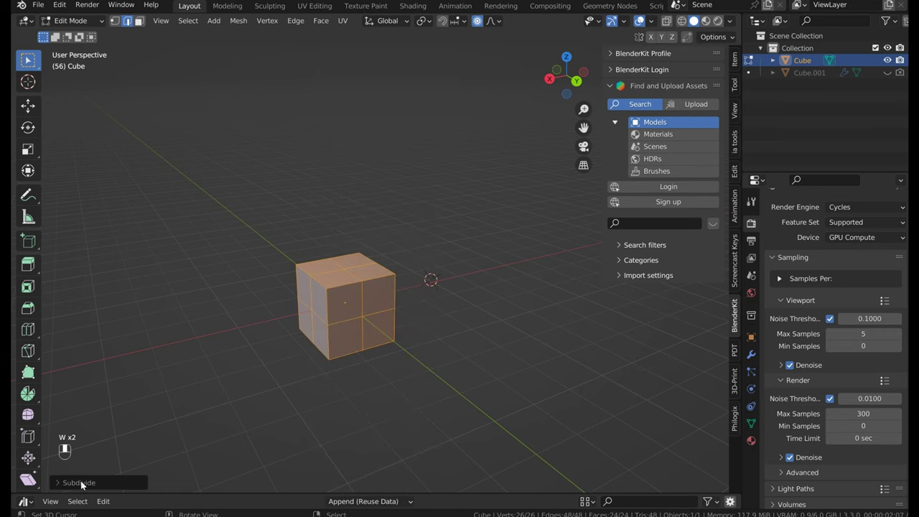
pyautogui.click(63, 482)
pyautogui.click(156, 399)
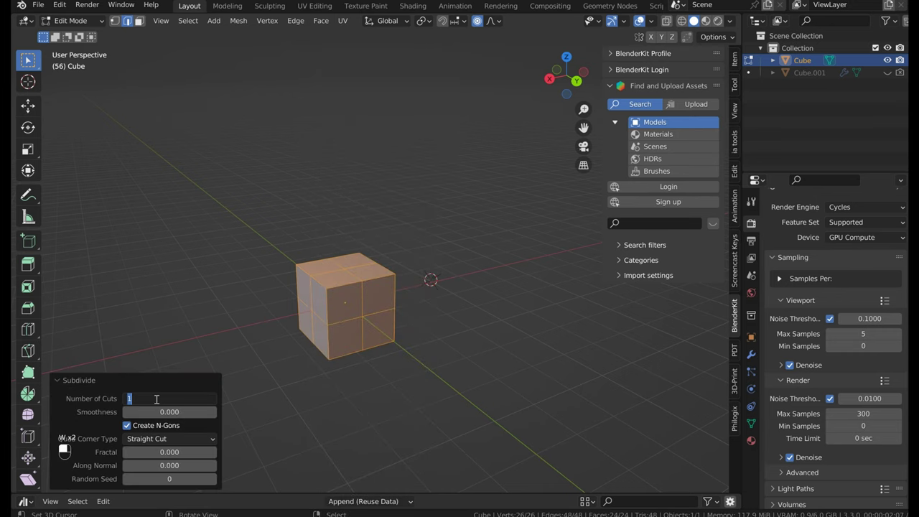
pyautogui.write('15')
pyautogui.press('Return')
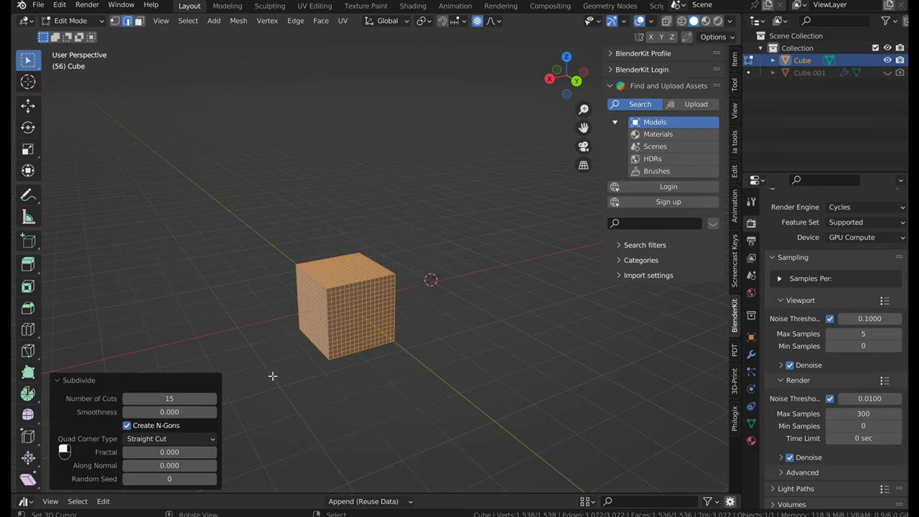
pyautogui.press('Tab')
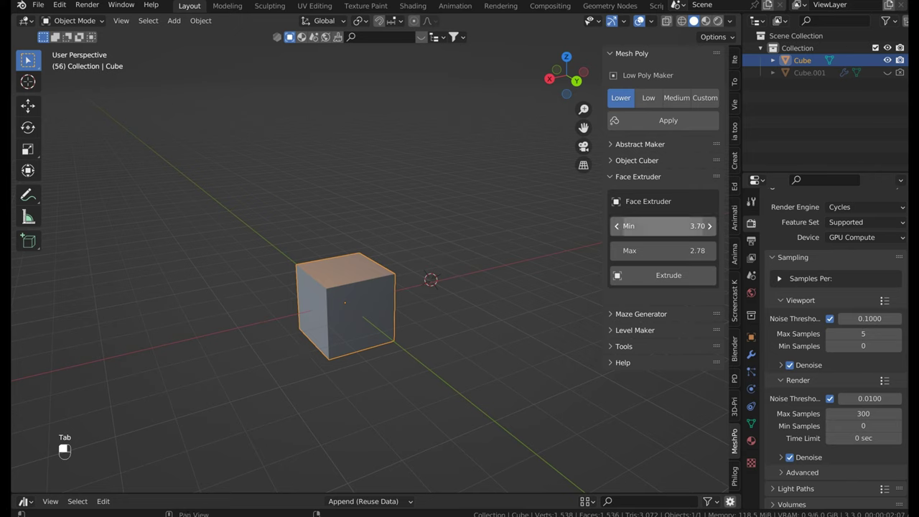
# - Extrude the subdivided cube's faces with the Face Extruder at Min 1.09 and Max 5.39
pyautogui.click(638, 226)
pyautogui.write('1.45')
pyautogui.press('Return')
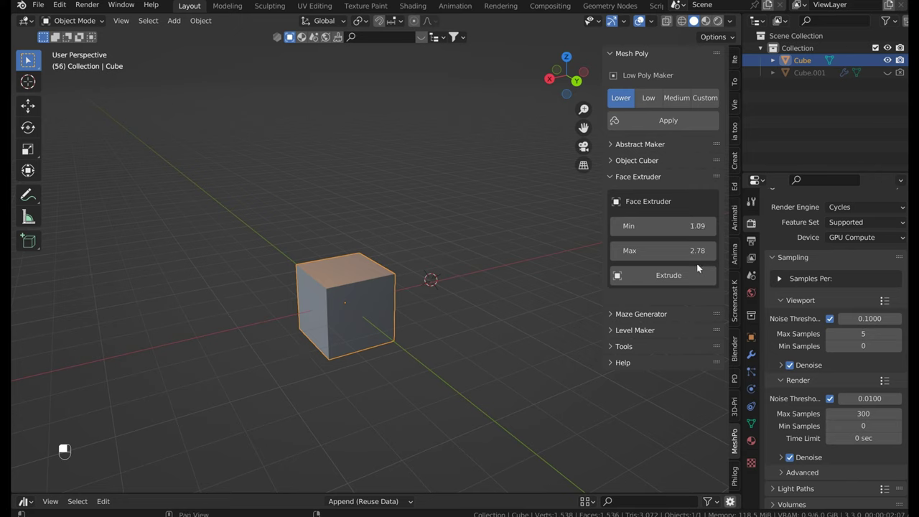
pyautogui.moveTo(690, 250); pyautogui.dragTo(725, 250)
pyautogui.moveTo(648, 250); pyautogui.dragTo(646, 251)
pyautogui.click(645, 278)
# - Inspect the long extruded arms and their uneven strands from several angles
pyautogui.scroll(-4, 485, 274)
pyautogui.moveTo(456, 281); pyautogui.dragTo(543, 258, button='middle')
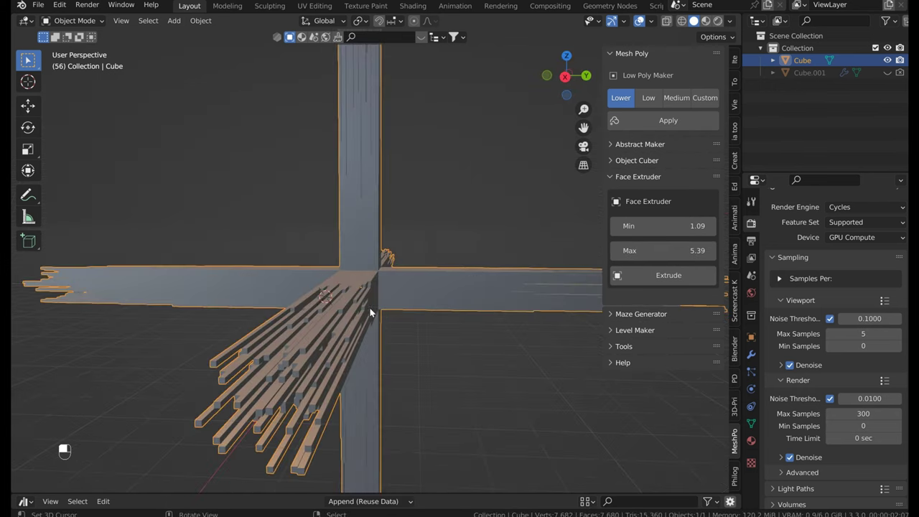
pyautogui.moveTo(359, 312); pyautogui.dragTo(383, 321, button='middle')
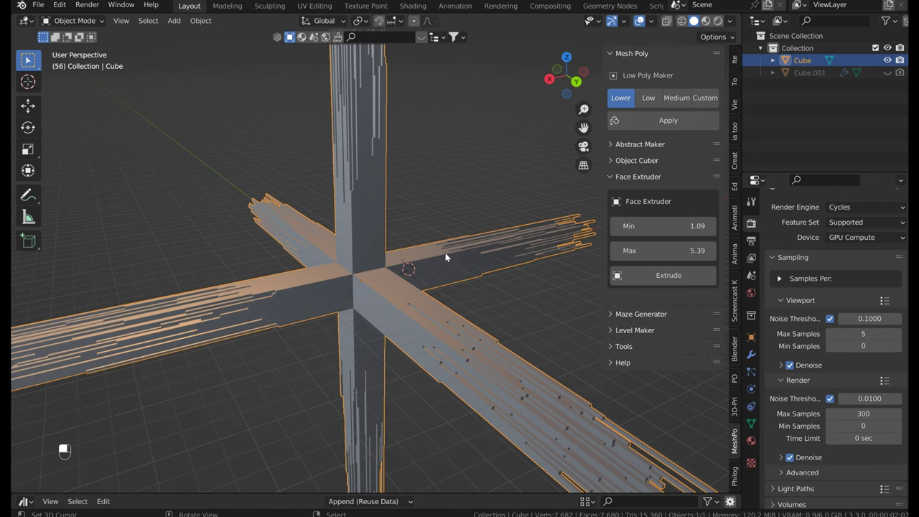
pyautogui.moveTo(404, 291); pyautogui.dragTo(531, 203, button='middle')
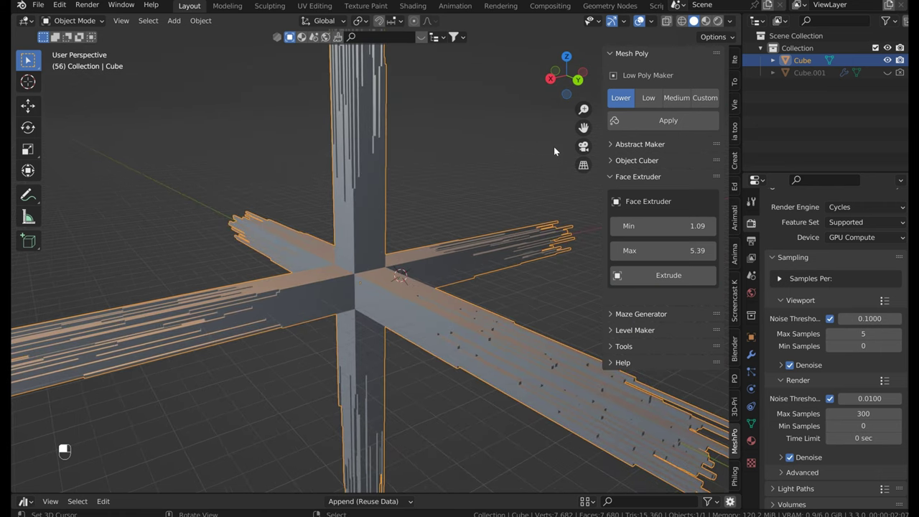
pyautogui.moveTo(516, 236); pyautogui.dragTo(416, 255, button='middle')
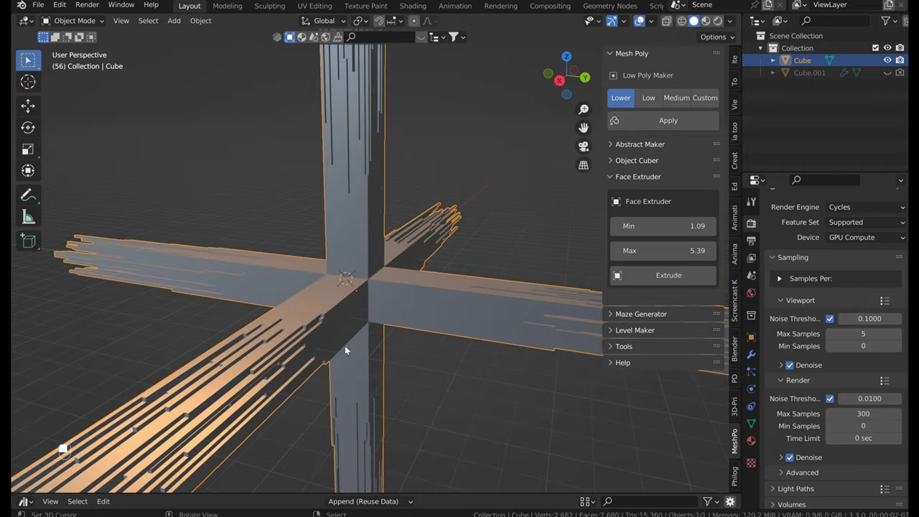
pyautogui.moveTo(349, 333); pyautogui.dragTo(388, 303, button='middle')
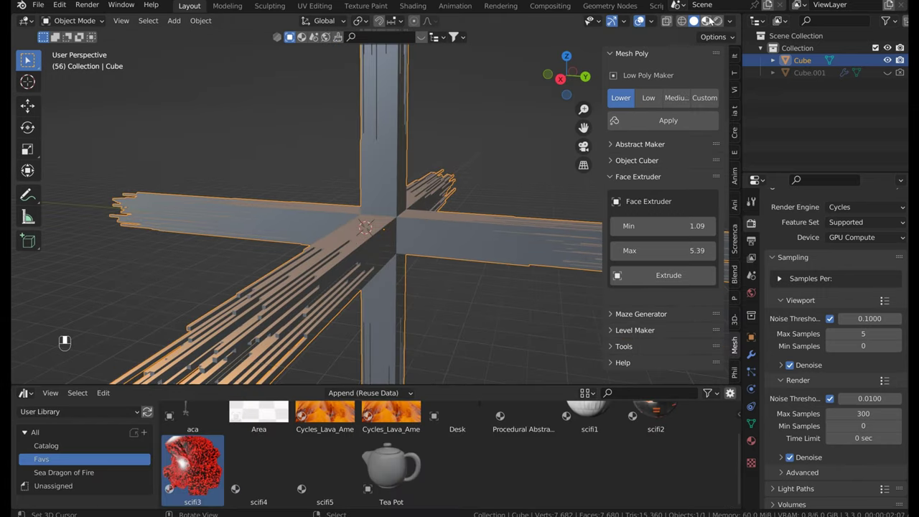
# - Show the viewport in Material Preview and apply the scifi3 material from the Favs asset catalog to the extruded cube
pyautogui.click(706, 20)
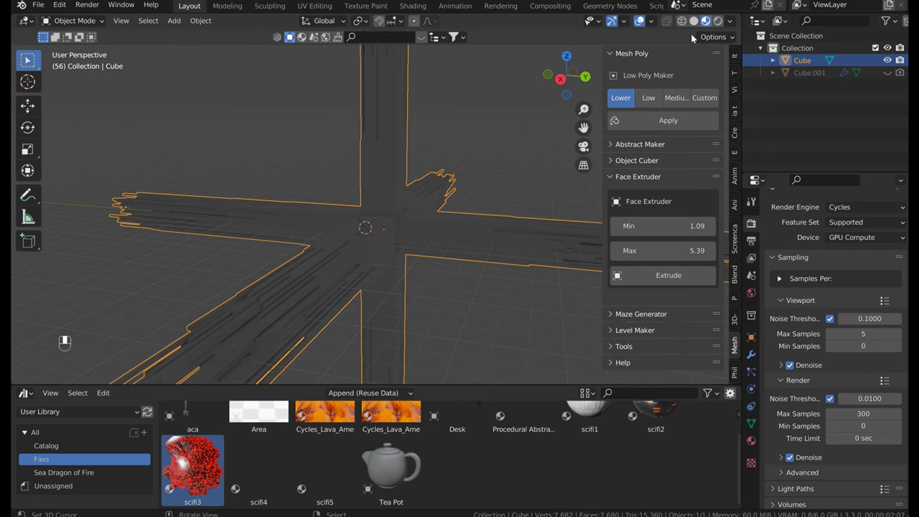
pyautogui.moveTo(467, 230); pyautogui.dragTo(434, 231, button='middle')
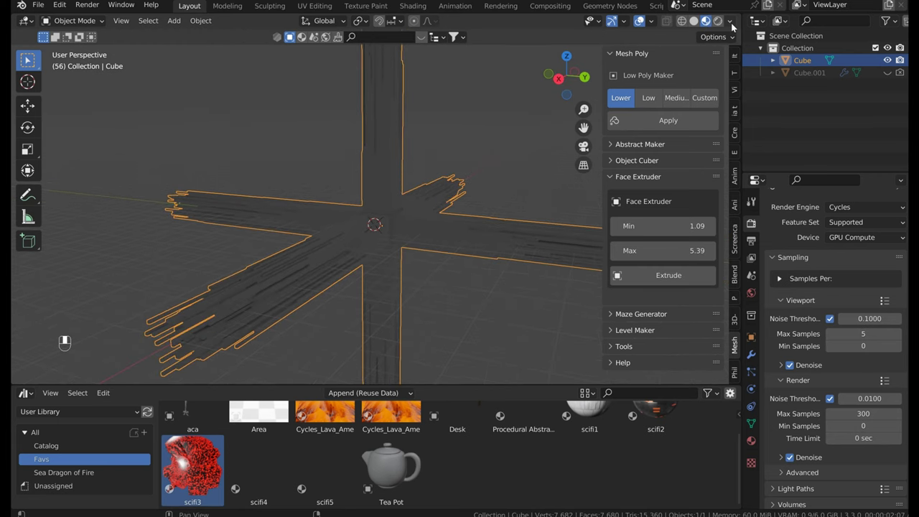
pyautogui.click(730, 21)
pyautogui.click(481, 162)
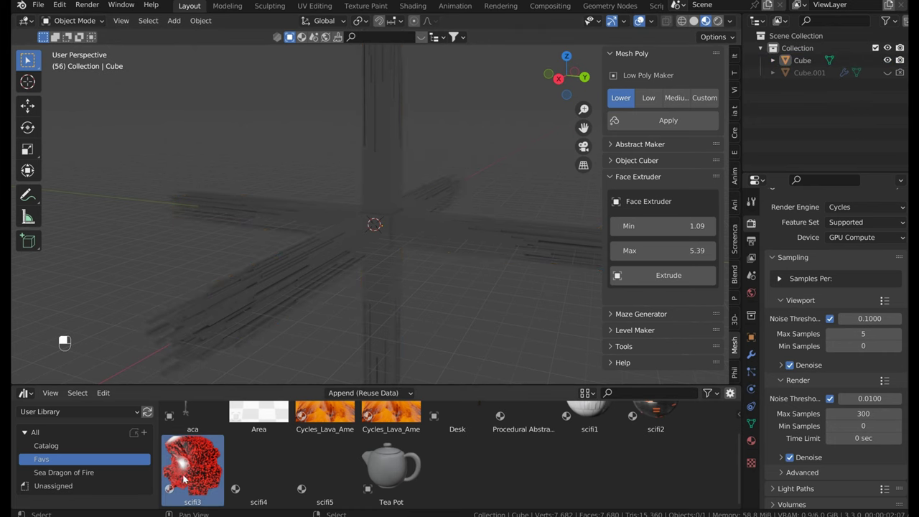
pyautogui.moveTo(192, 467); pyautogui.dragTo(384, 215)
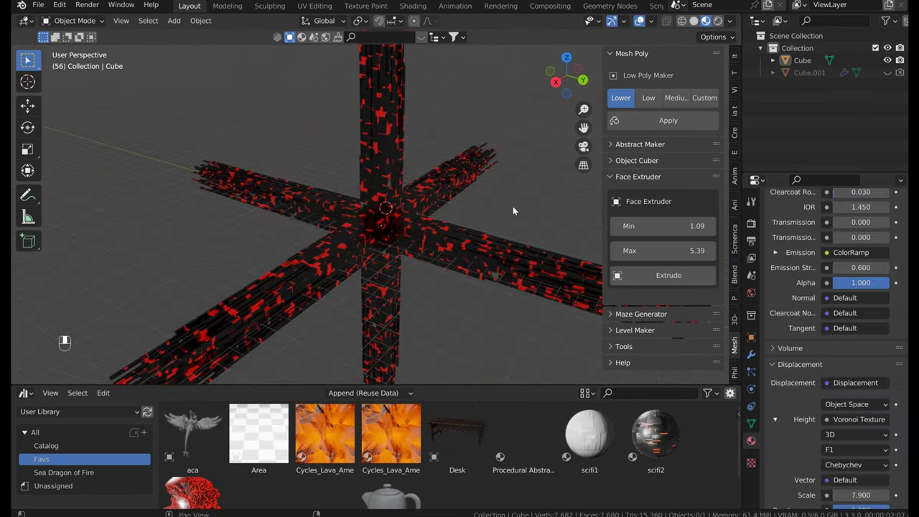
# - Open the Shading workspace and view the Voronoi Texture and ColorRamp nodes of the scifi3 material
pyautogui.moveTo(512, 206); pyautogui.dragTo(474, 70, button='middle')
pyautogui.click(416, 8)
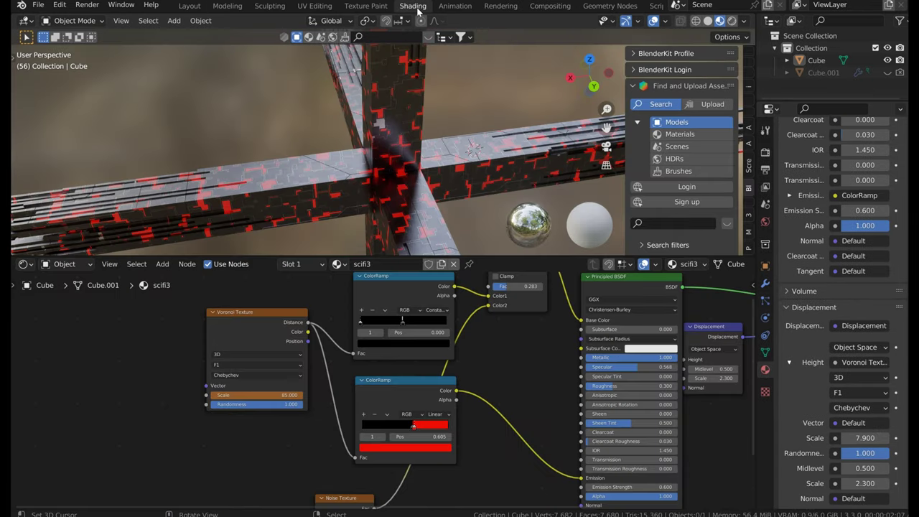
pyautogui.moveTo(506, 386); pyautogui.dragTo(479, 386, button='middle')
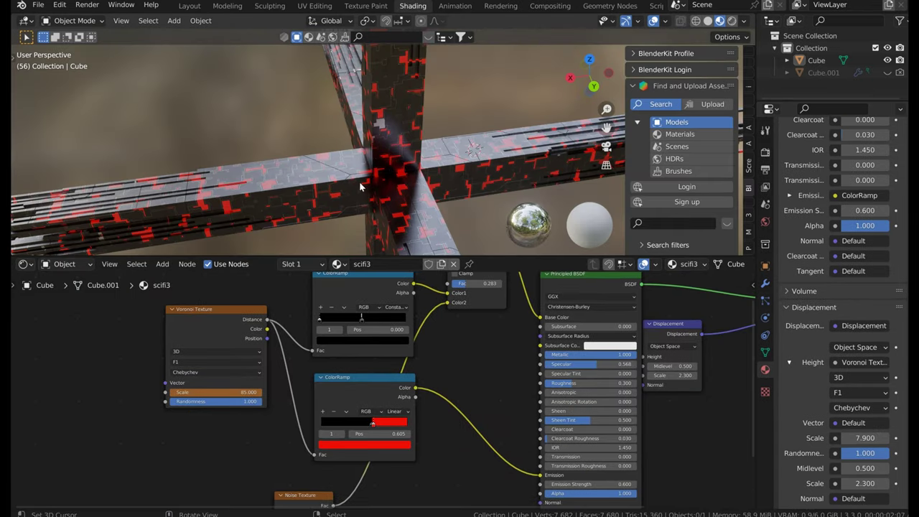
# - Set the Voronoi Texture node's Scale to 36.4 and Randomness to 0.671, viewing the panel pattern up close and from afar
pyautogui.scroll(5, 431, 190)
pyautogui.moveTo(431, 190); pyautogui.dragTo(434, 150, button='middle')
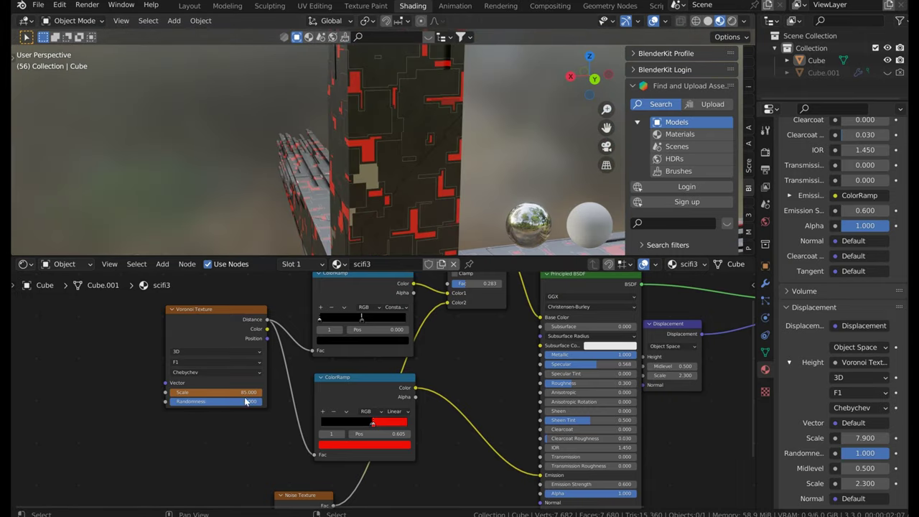
pyautogui.moveTo(239, 391); pyautogui.dragTo(206, 401)
pyautogui.scroll(-3, 858, 476)
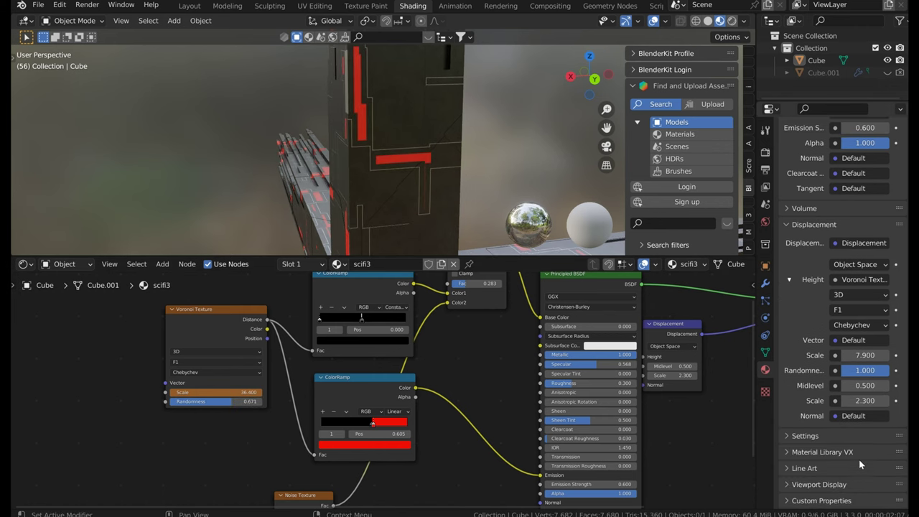
pyautogui.scroll(2, 861, 206)
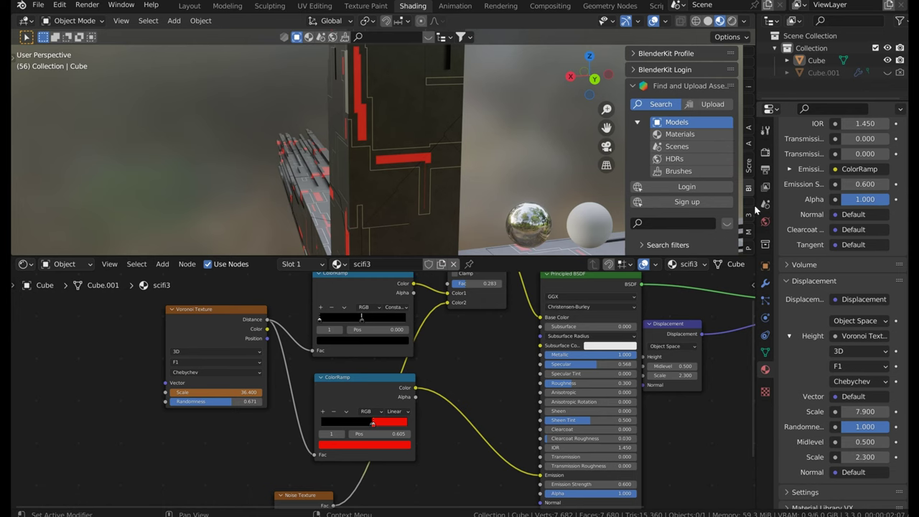
pyautogui.scroll(-5, 464, 155)
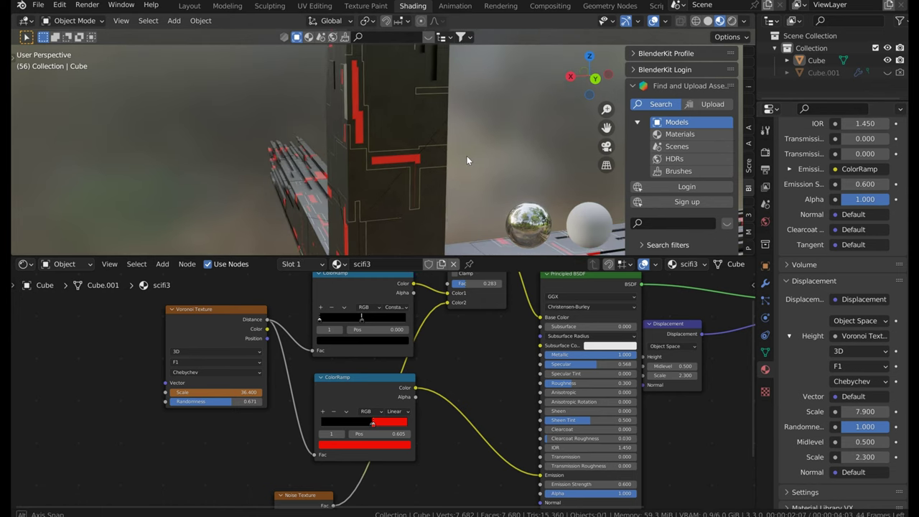
pyautogui.moveTo(330, 202); pyautogui.dragTo(421, 164, button='middle')
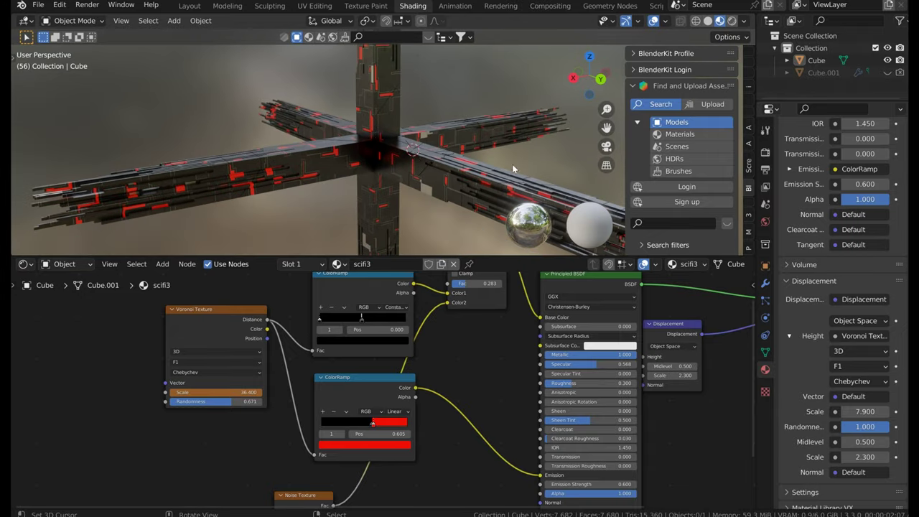
# - Search BlenderKit's HDRs for "space" and show the found assets in the Layout workspace
pyautogui.click(685, 159)
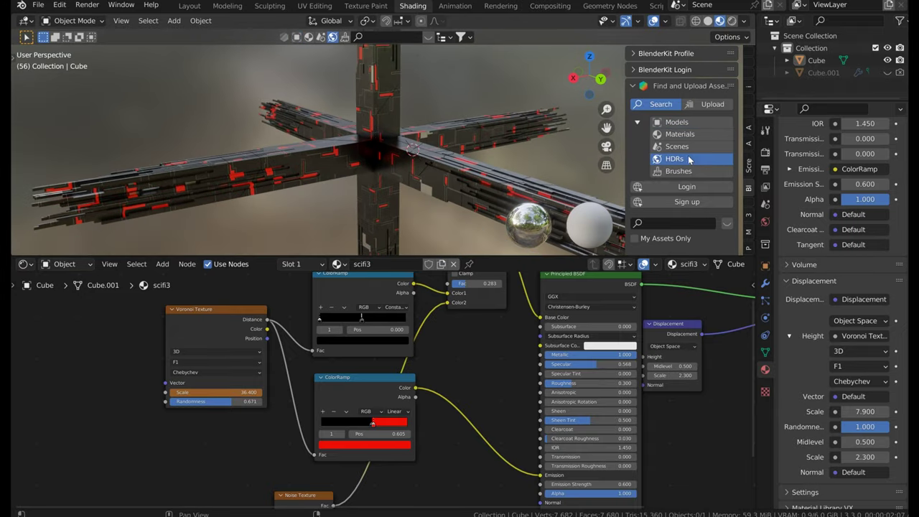
pyautogui.click(667, 222)
pyautogui.write('space')
pyautogui.press('Return')
pyautogui.click(189, 6)
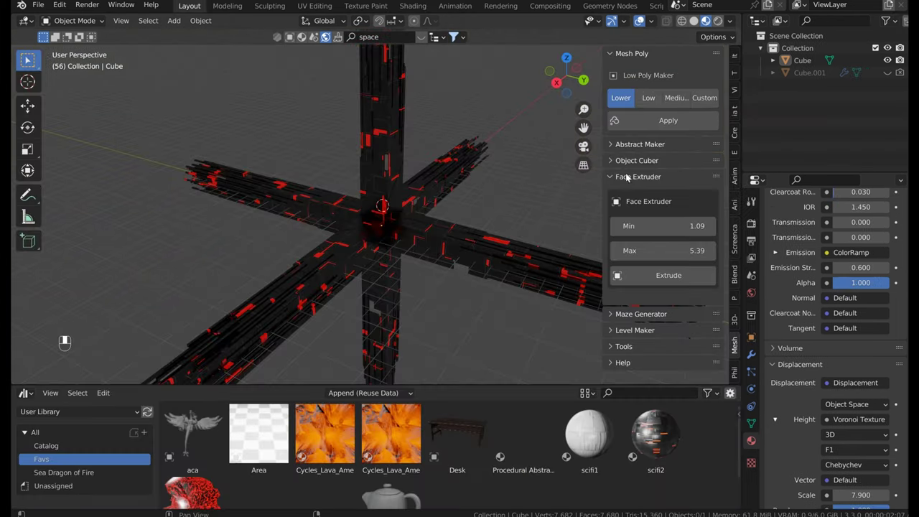
pyautogui.click(734, 274)
pyautogui.click(712, 223)
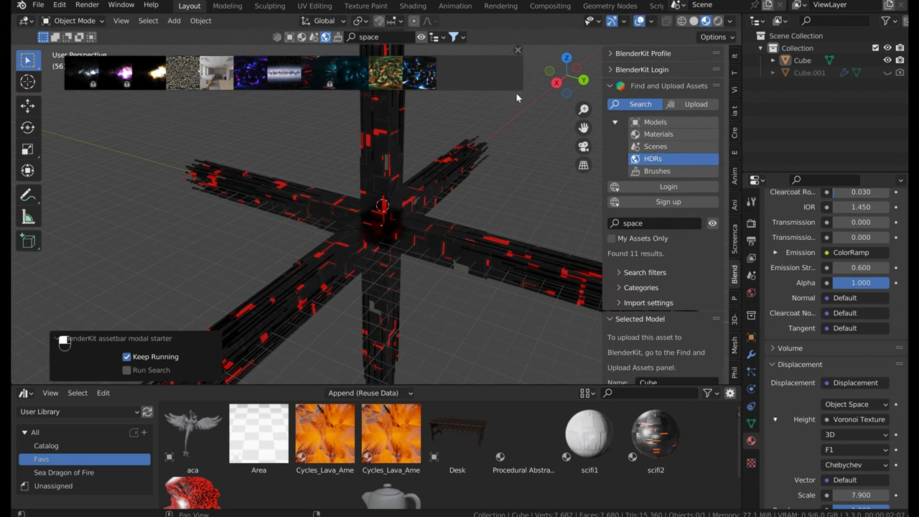
# - Add the Outer space 3 HDR to the scene at 2048 resolution
pyautogui.moveTo(153, 69)
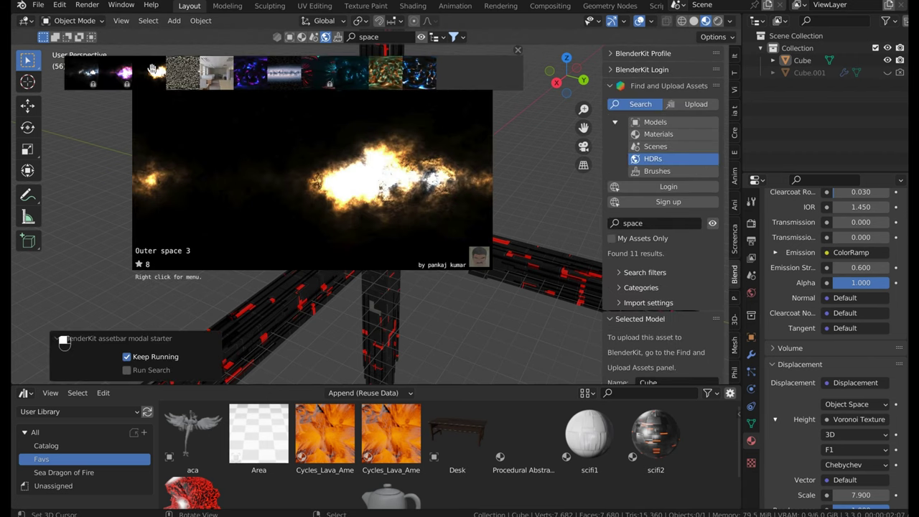
pyautogui.moveTo(153, 70); pyautogui.dragTo(164, 165)
pyautogui.click(108, 200)
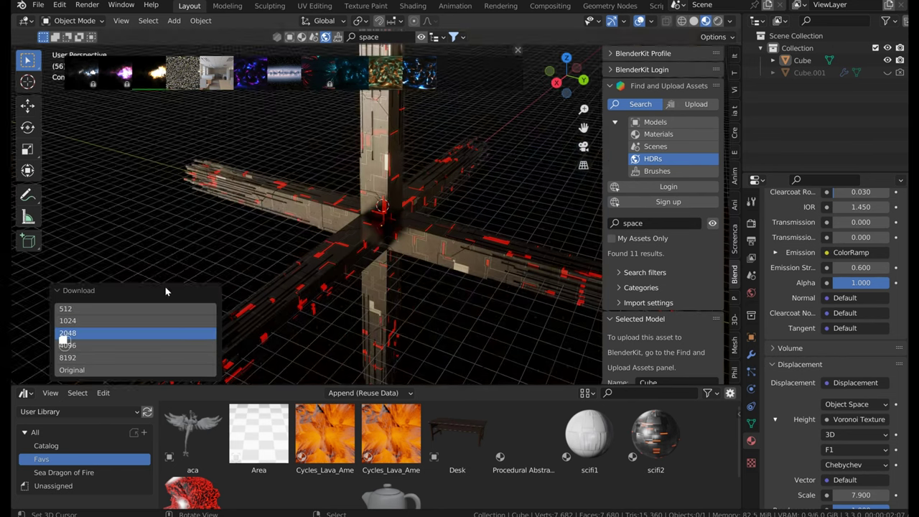
pyautogui.click(148, 334)
pyautogui.moveTo(148, 334); pyautogui.dragTo(267, 292, button='middle')
pyautogui.moveTo(371, 250); pyautogui.dragTo(353, 257, button='middle')
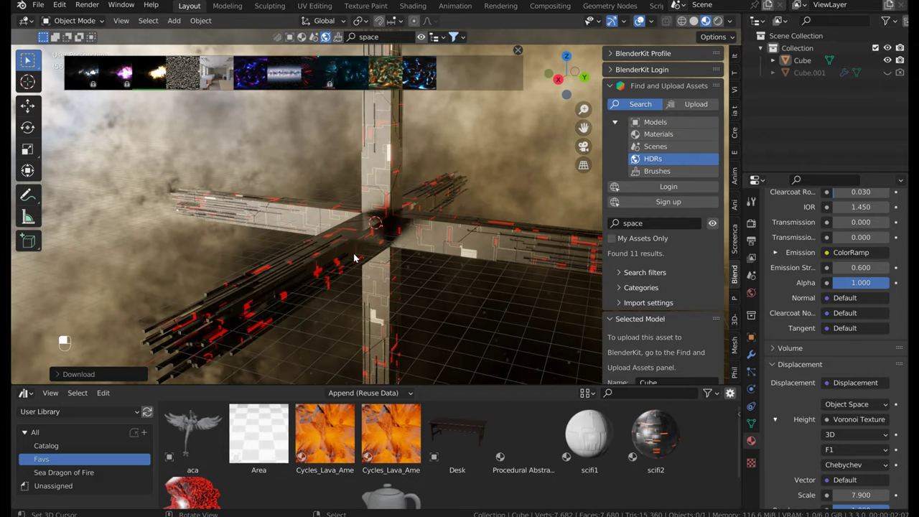
# - Inspect the structure against the space background from several angles and from inside the hollow arm
pyautogui.scroll(-5, 357, 255)
pyautogui.moveTo(358, 255); pyautogui.dragTo(445, 206, button='middle')
pyautogui.scroll(9, 445, 206)
pyautogui.scroll(3, 430, 254)
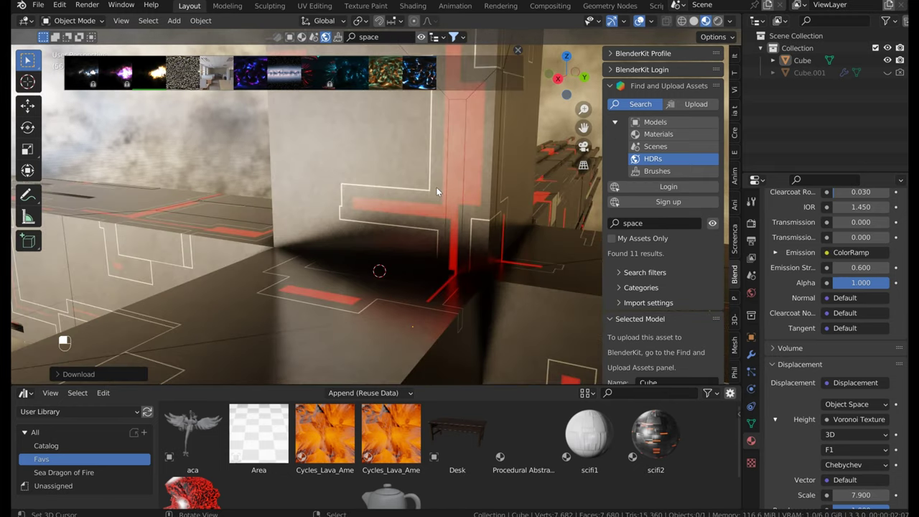
pyautogui.scroll(-8, 366, 244)
pyautogui.moveTo(365, 235); pyautogui.dragTo(301, 260, button='middle')
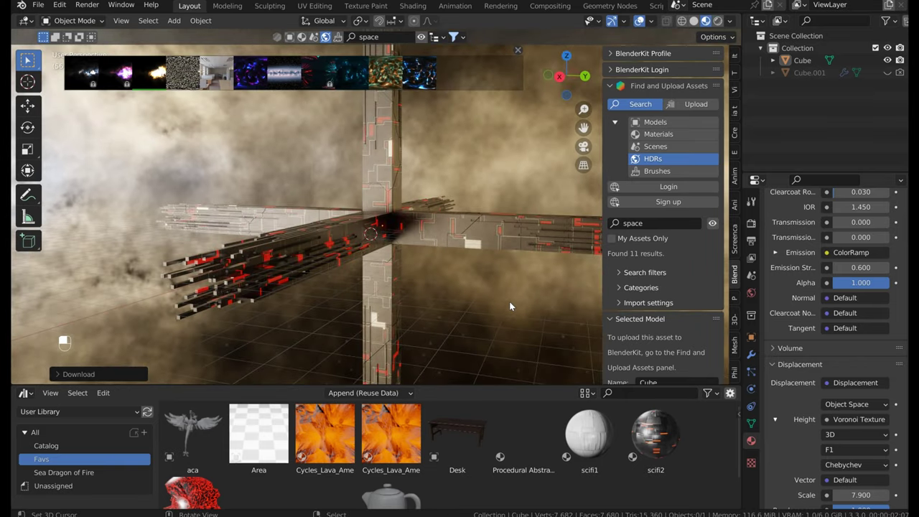
pyautogui.moveTo(429, 228); pyautogui.dragTo(485, 168, button='middle')
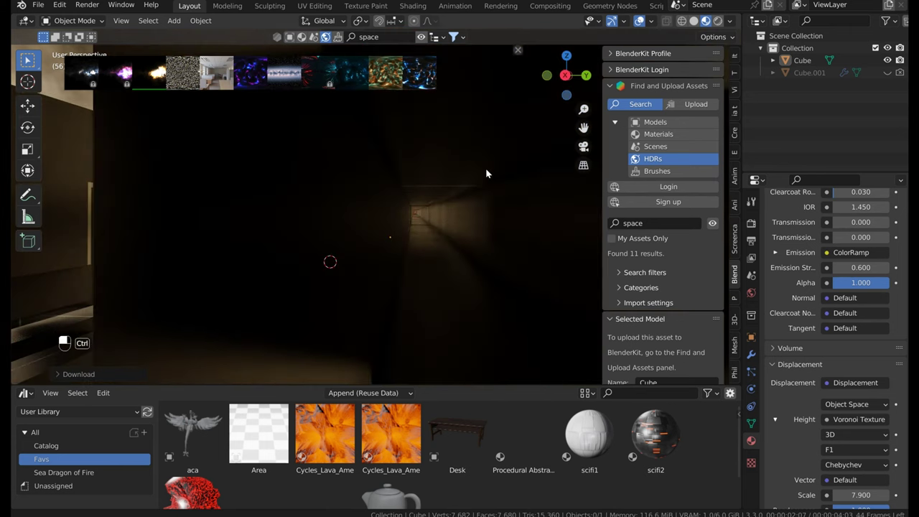
pyautogui.keyDown('shift'); pyautogui.moveTo(440, 226); pyautogui.dragTo(412, 232, button='middle'); pyautogui.keyUp('shift')
# - Place the 3D cursor inside the hollow arm and add a point light there
pyautogui.keyDown('shift'); pyautogui.rightClick(415, 273); pyautogui.keyUp('shift')
pyautogui.hotkey('shift', 'a')
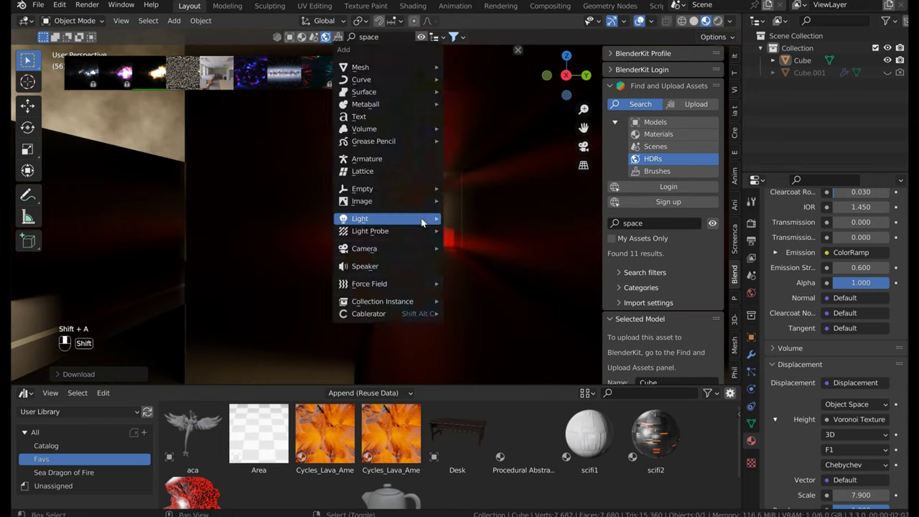
pyautogui.moveTo(422, 222)
pyautogui.click(470, 222)
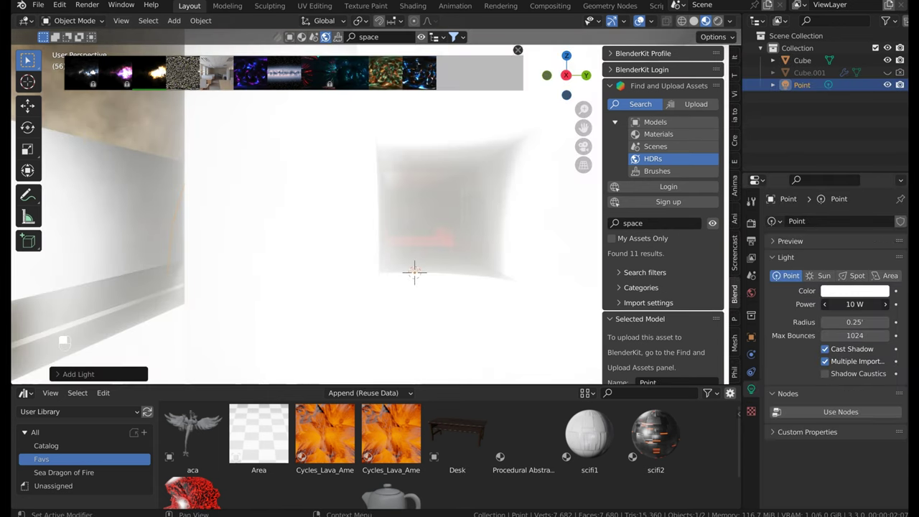
# - Raise the point light within the corridor and set its power to 0.005 W
pyautogui.moveTo(854, 304); pyautogui.dragTo(815, 304)
pyautogui.press('g')
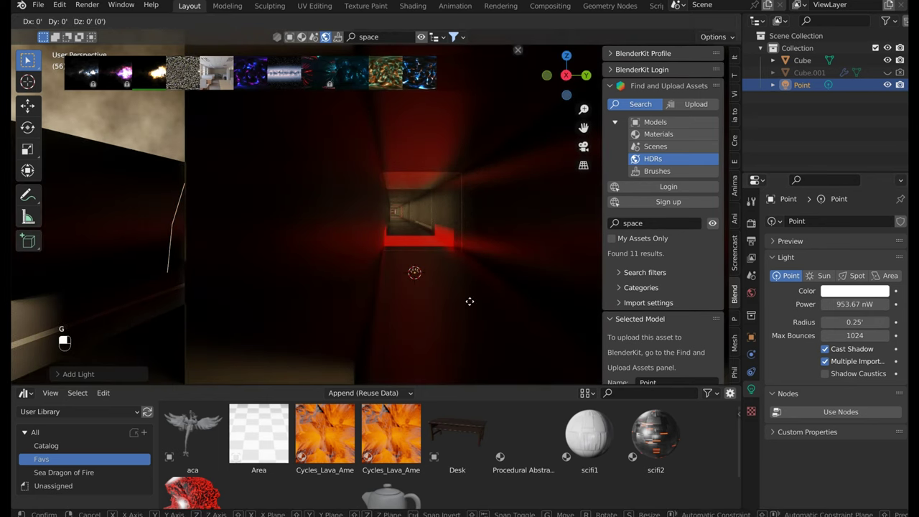
pyautogui.moveTo(469, 301); pyautogui.dragTo(496, 234, button='middle')
pyautogui.click(496, 234)
pyautogui.moveTo(854, 303); pyautogui.dragTo(886, 303)
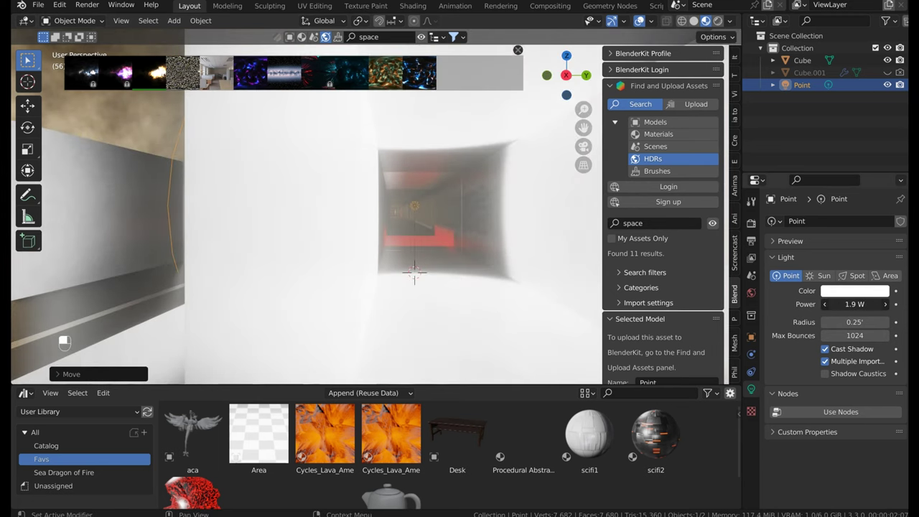
pyautogui.click(849, 304)
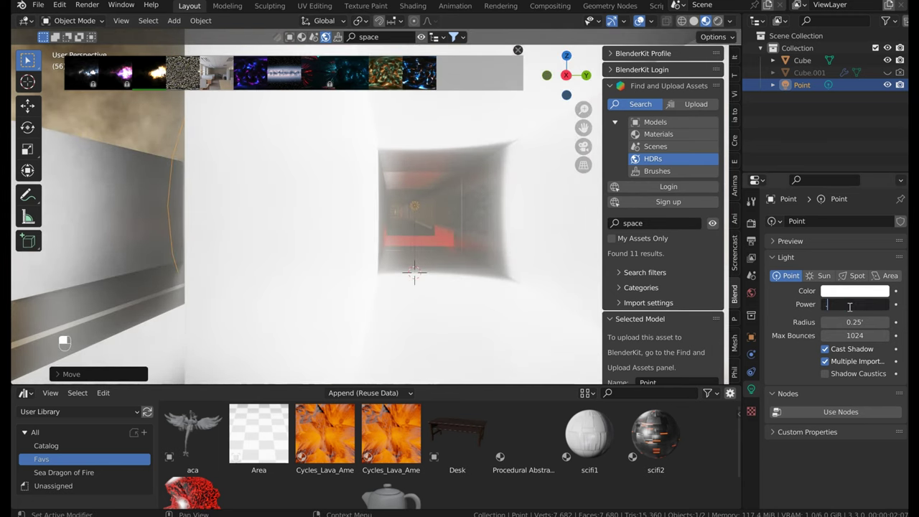
pyautogui.write('0.005')
pyautogui.press('Return')
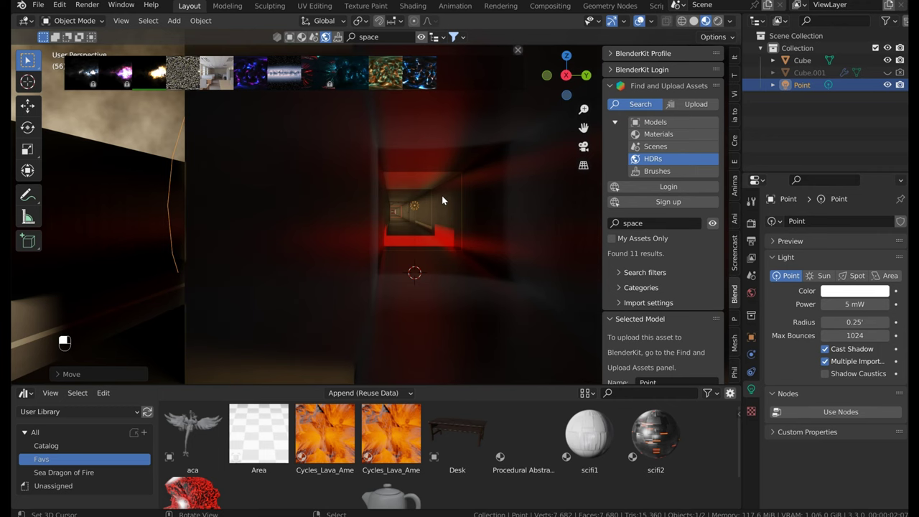
# - Close the BlenderKit asset bar and hide the viewport sidebar to show the whole structure
pyautogui.moveTo(442, 195); pyautogui.dragTo(420, 208, button='middle')
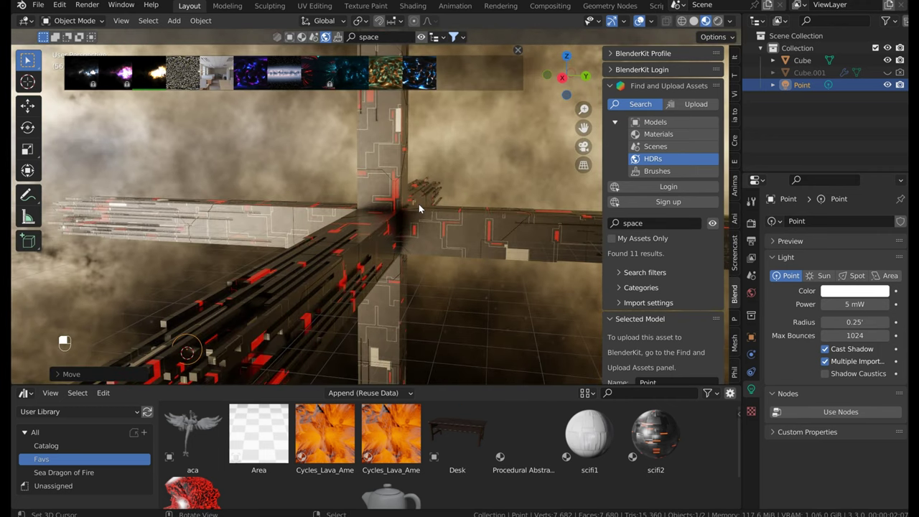
pyautogui.scroll(-2, 421, 210)
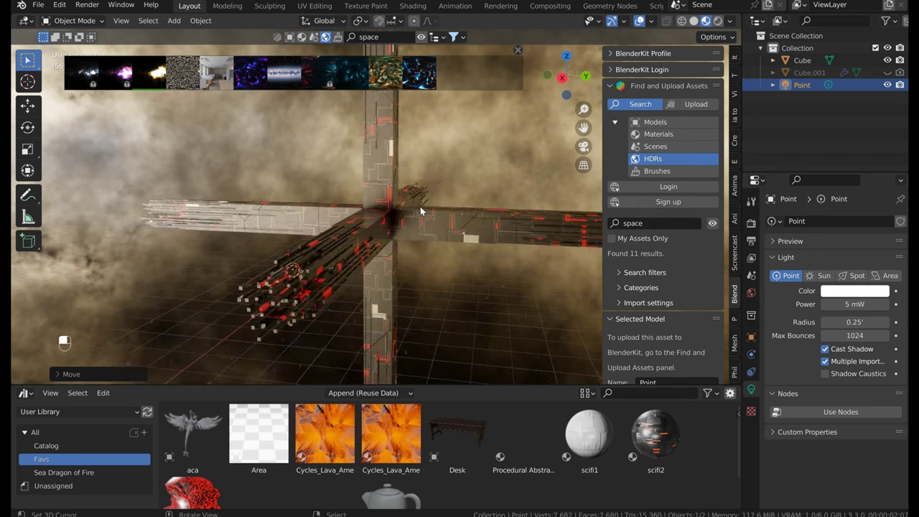
pyautogui.click(517, 47)
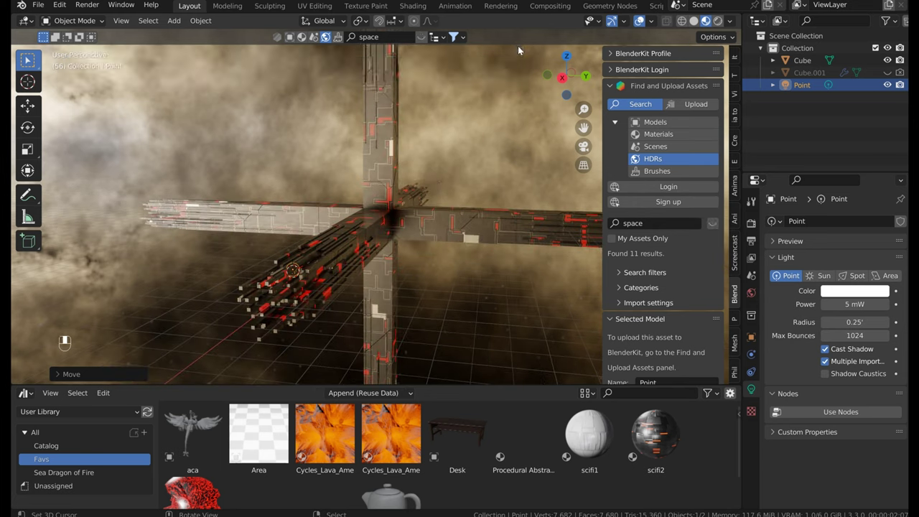
pyautogui.press('n')
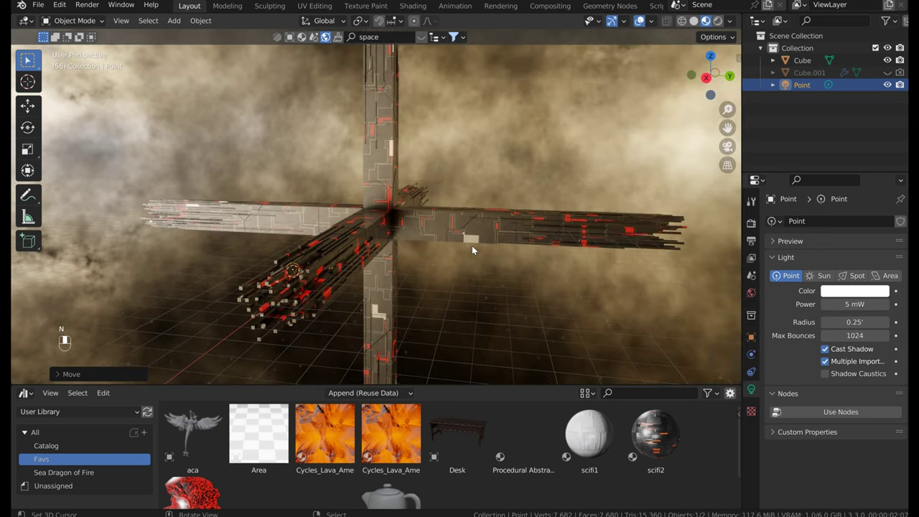
pyautogui.moveTo(505, 175); pyautogui.dragTo(470, 157, button='middle')
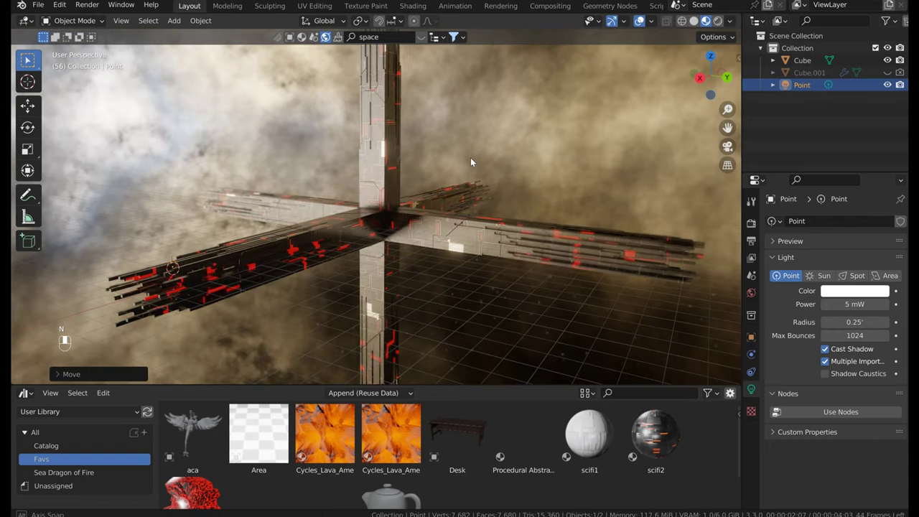
# - Start a new file without saving the current scene and open the Geometry Nodes workspace
pyautogui.click(40, 5)
pyautogui.moveTo(52, 19)
pyautogui.click(186, 19)
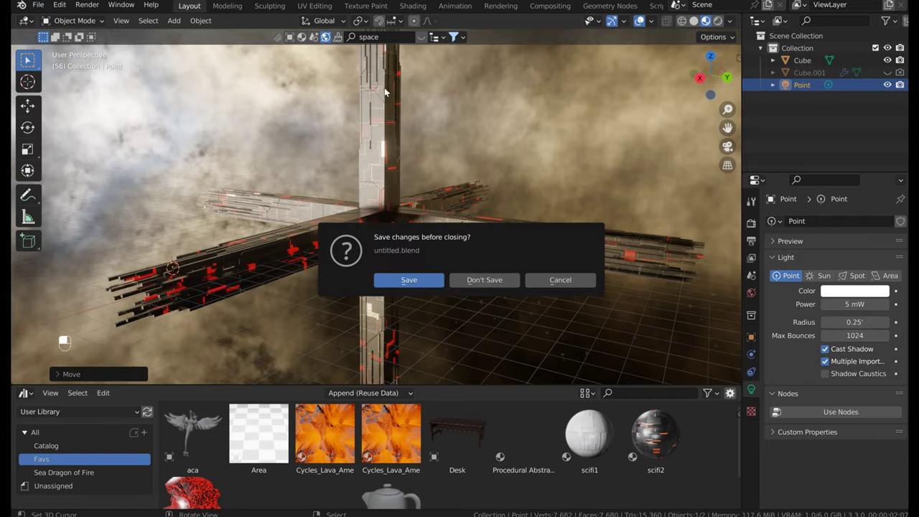
pyautogui.click(491, 279)
pyautogui.click(610, 6)
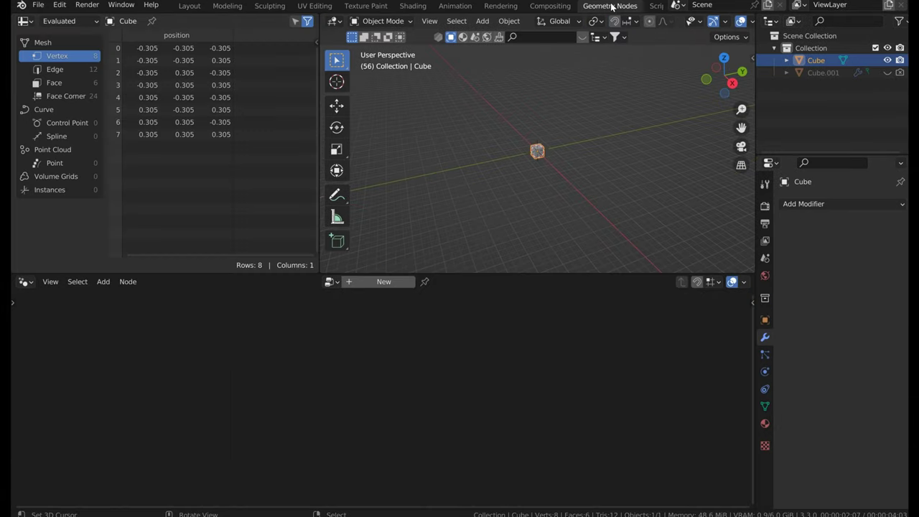
# - Join the spreadsheet area into the 3D viewport and enlarge the node editor below it
pyautogui.rightClick(318, 163)
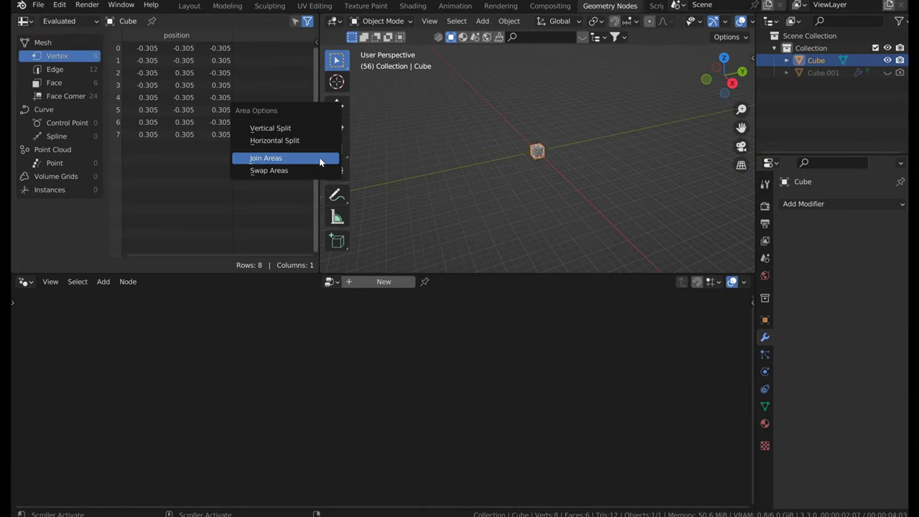
pyautogui.click(267, 158)
pyautogui.click(256, 166)
pyautogui.moveTo(308, 274); pyautogui.dragTo(373, 184)
pyautogui.scroll(3, 439, 92)
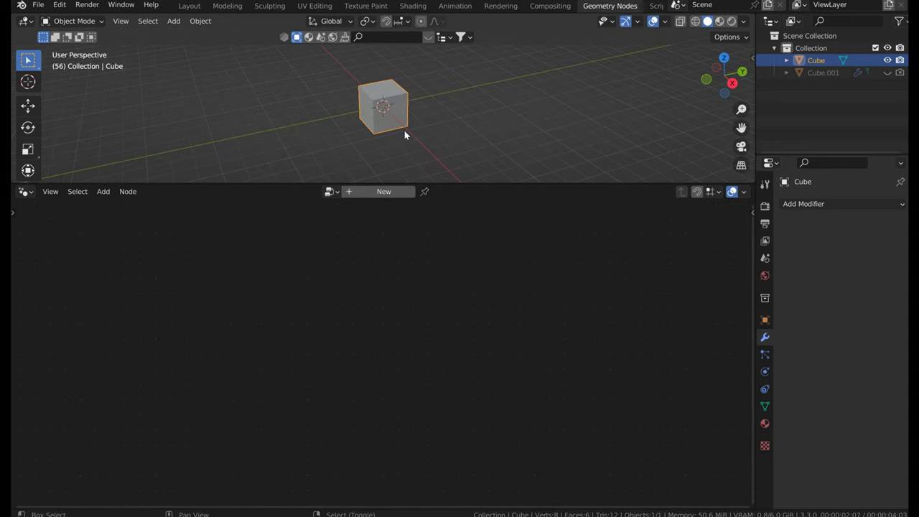
pyautogui.scroll(4, 432, 127)
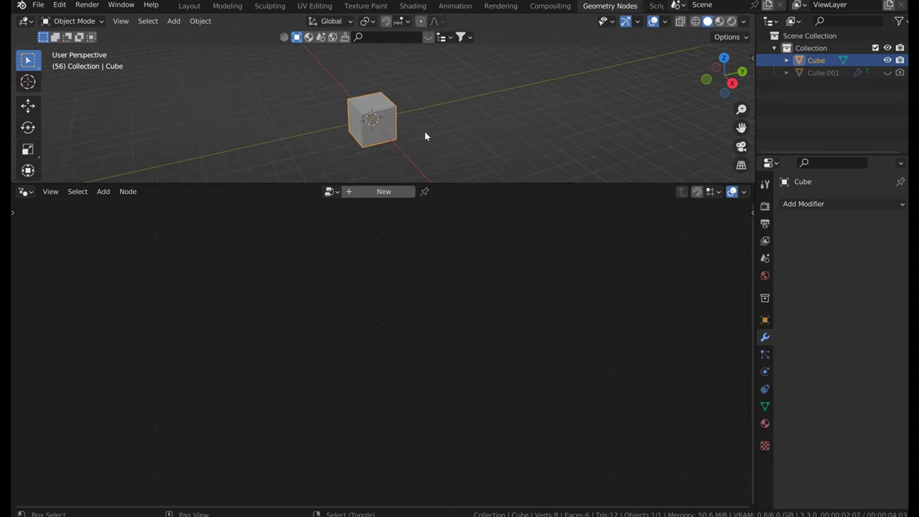
# - Create a new geometry node tree on the cube, cut the Group Input–Group Output link, and move Group Input aside
pyautogui.click(381, 190)
pyautogui.moveTo(214, 362); pyautogui.dragTo(221, 318)
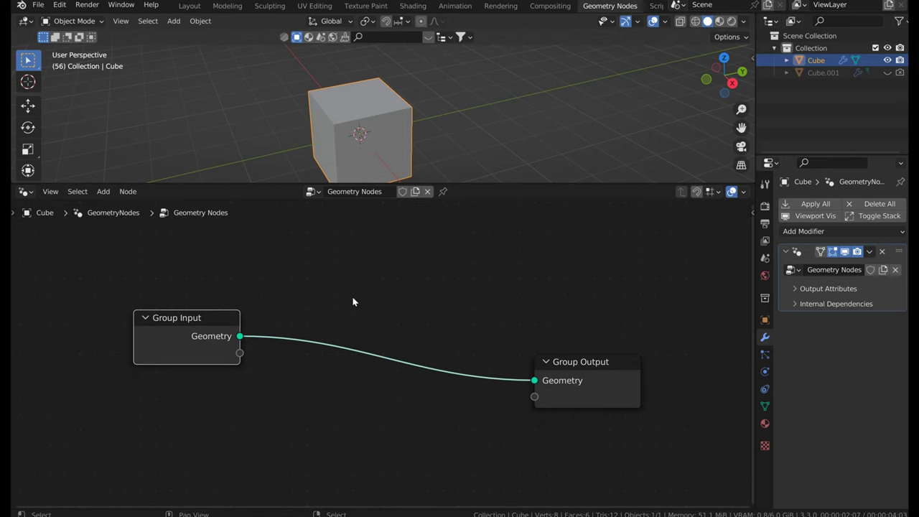
pyautogui.keyDown('ctrl'); pyautogui.moveTo(371, 264); pyautogui.dragTo(280, 384, button='right'); pyautogui.keyUp('ctrl')
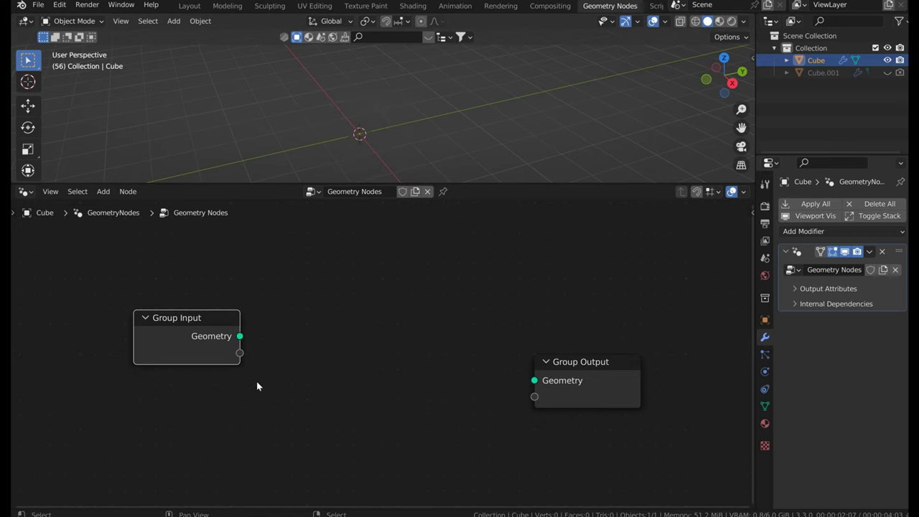
pyautogui.moveTo(214, 330); pyautogui.dragTo(175, 271)
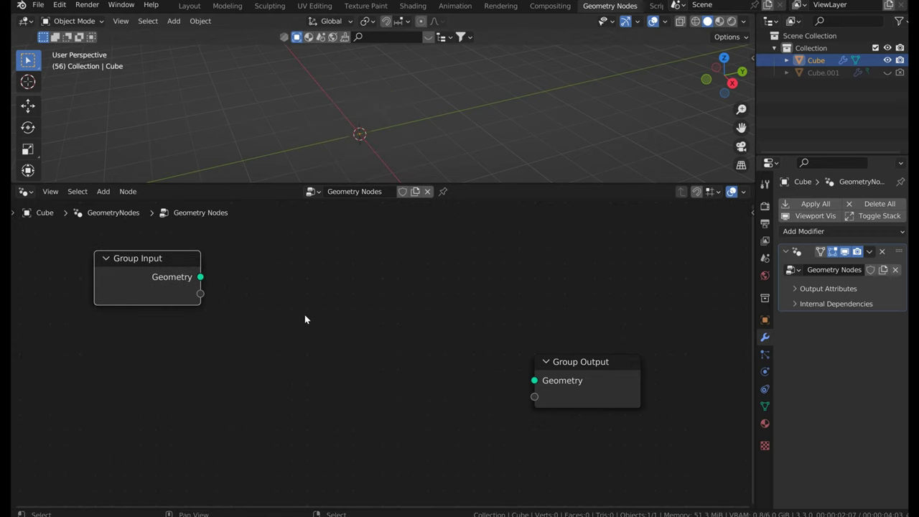
# - Add a Cube mesh primitive node and connect its Mesh output to the Group Output's Geometry input
pyautogui.press('space')
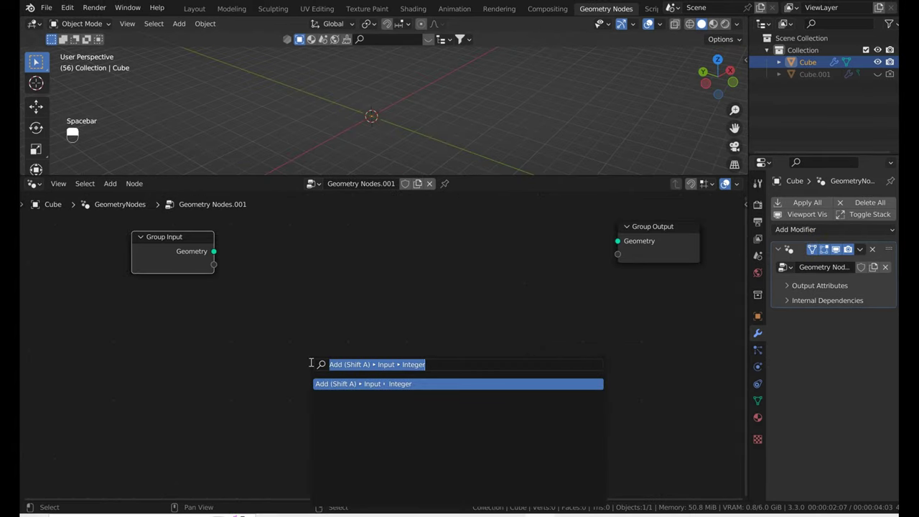
pyautogui.write('cube')
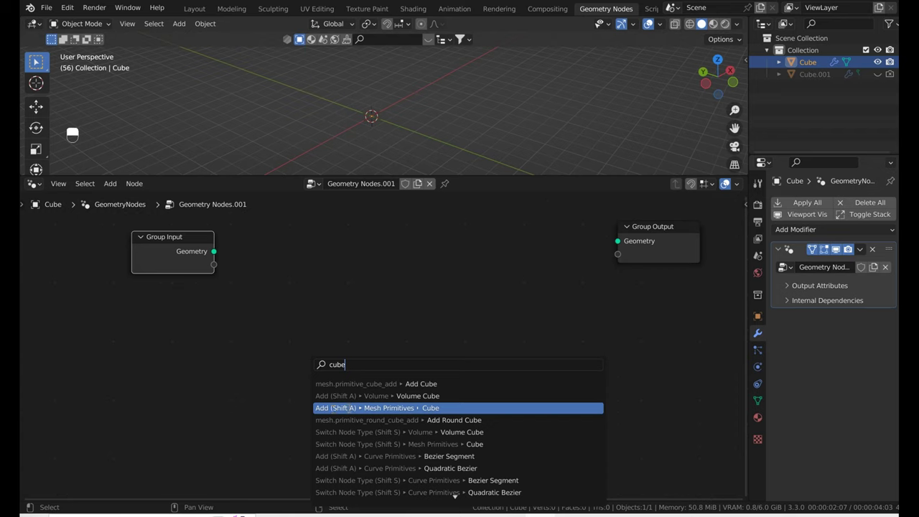
pyautogui.click(424, 408)
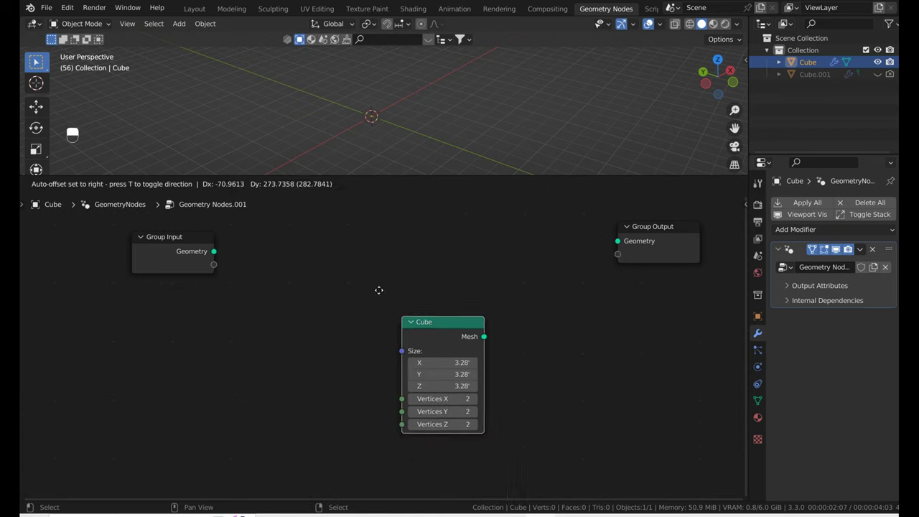
pyautogui.click(254, 334)
pyautogui.moveTo(330, 347); pyautogui.dragTo(617, 241)
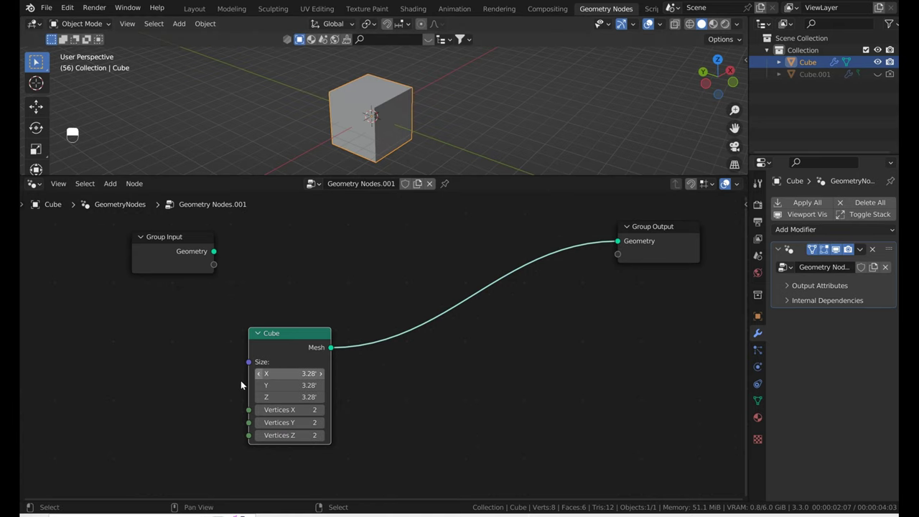
# - Spread the Group Input, Cube and Group Output nodes apart to make room between them
pyautogui.moveTo(411, 388); pyautogui.dragTo(381, 388, button='middle')
pyautogui.moveTo(636, 233); pyautogui.dragTo(665, 229)
pyautogui.moveTo(272, 346); pyautogui.dragTo(230, 348)
pyautogui.moveTo(155, 262); pyautogui.dragTo(101, 267)
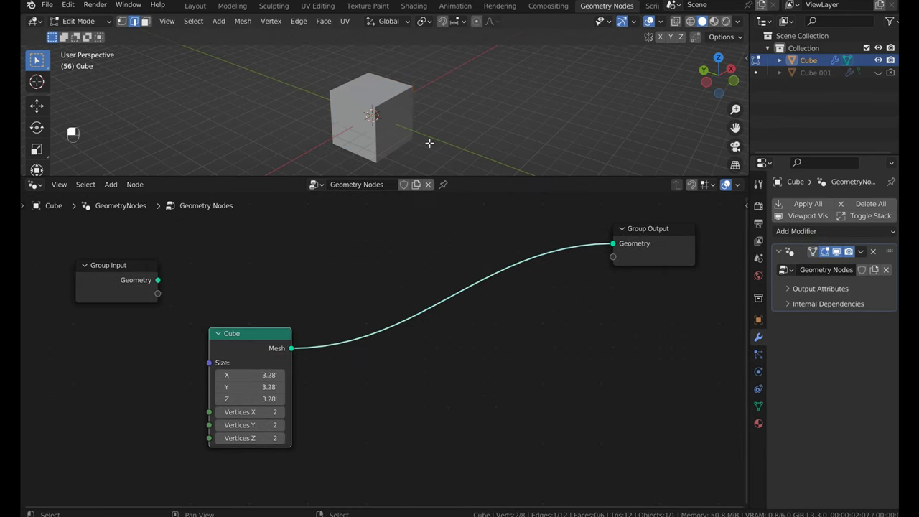
pyautogui.moveTo(400, 300); pyautogui.dragTo(378, 282, button='middle')
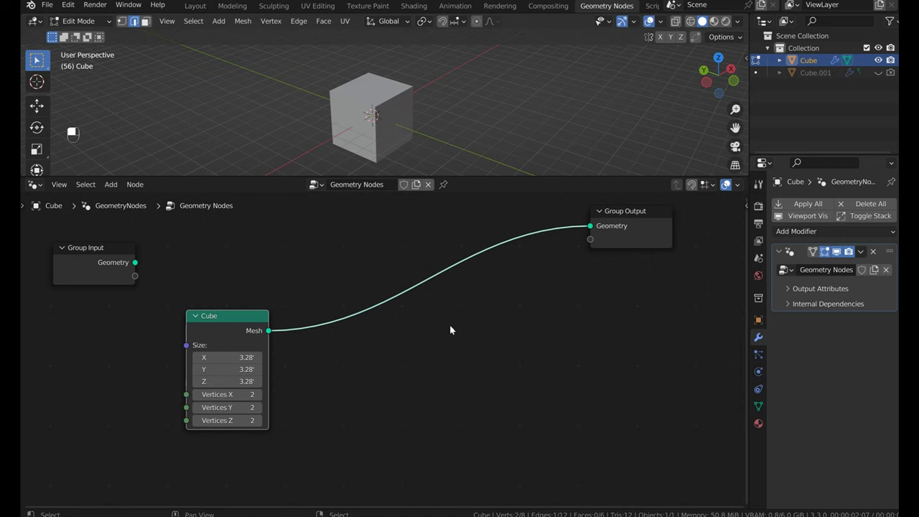
# - Add a Subdivide Mesh node and place it beside the Cube node, below the existing link
pyautogui.press('space')
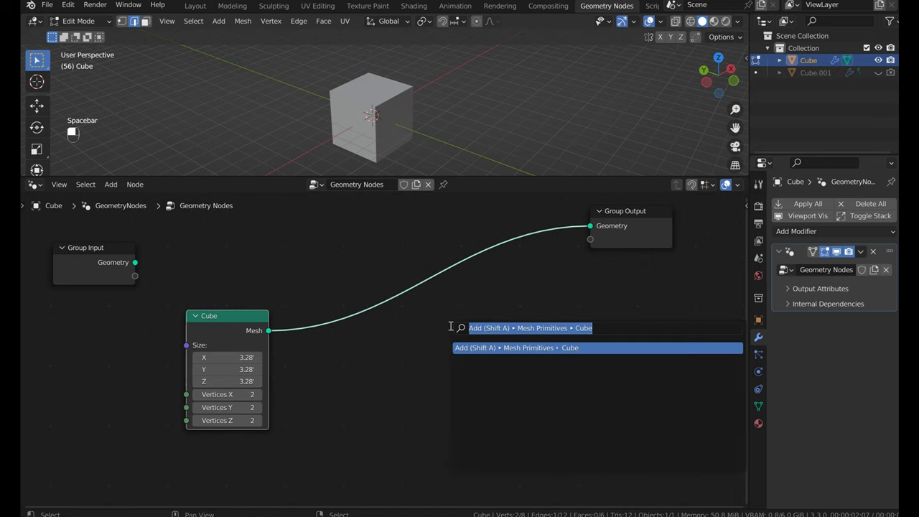
pyautogui.write('subdi')
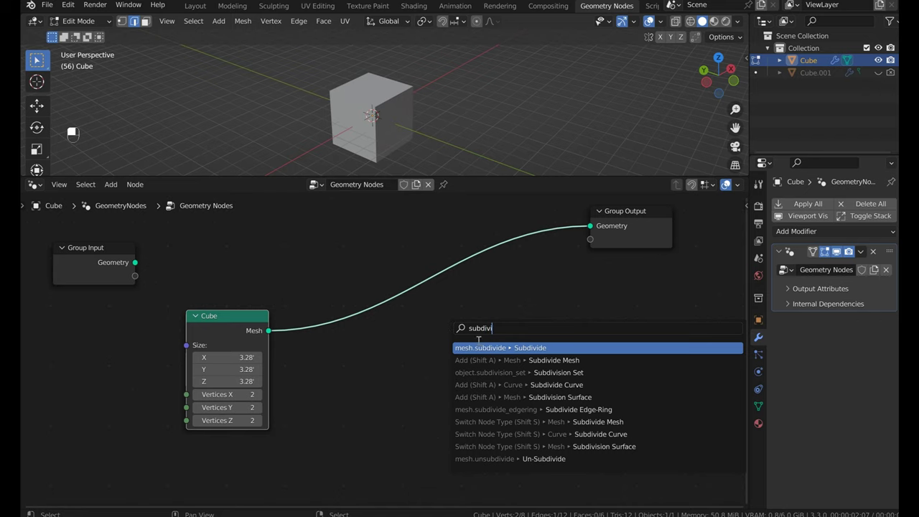
pyautogui.write('vi')
pyautogui.click(495, 360)
pyautogui.click(341, 346)
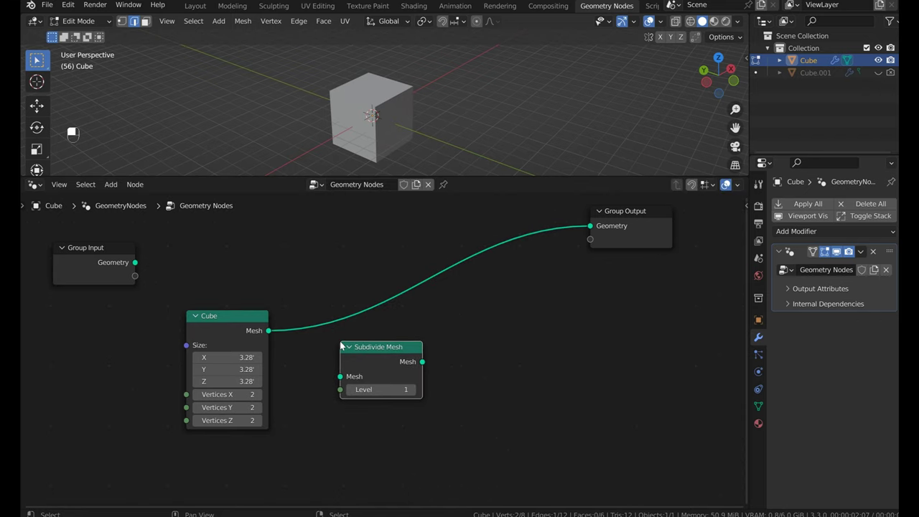
# - Add a Subdivision Surface node beside the Subdivide Mesh node for comparison
pyautogui.press('space')
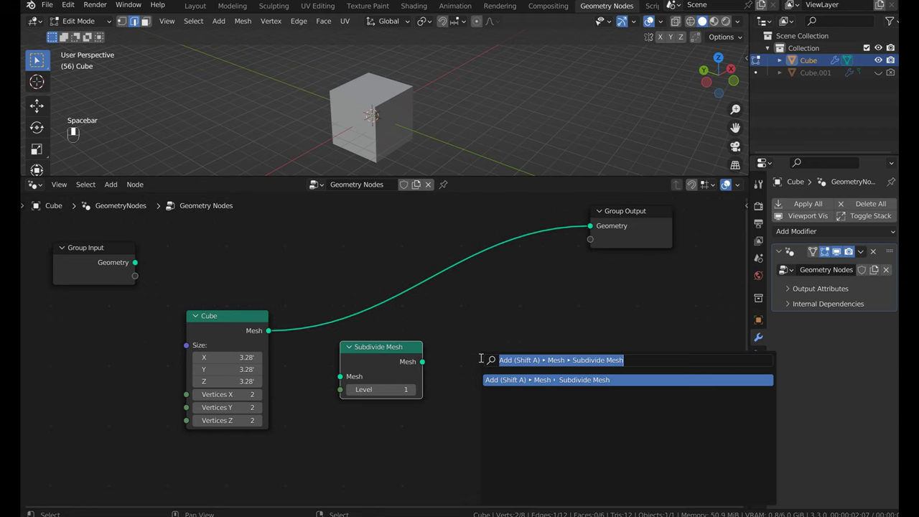
pyautogui.write('subdi')
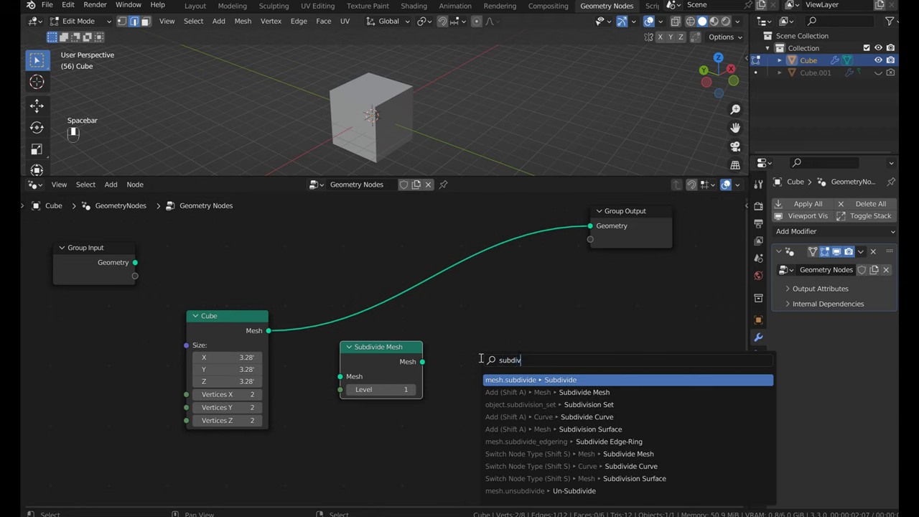
pyautogui.write('v')
pyautogui.press('Down')
pyautogui.press('Down')
pyautogui.press('Down')
pyautogui.press('Down')
pyautogui.press('Return')
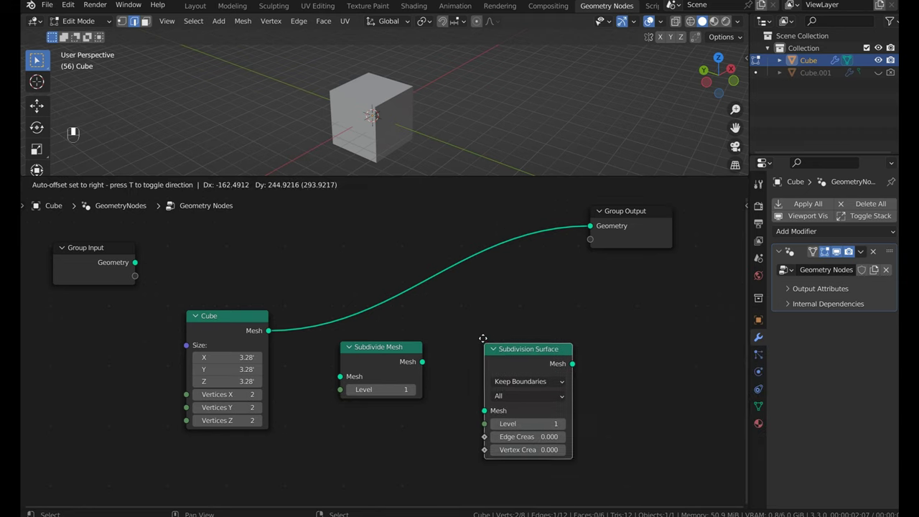
pyautogui.click(479, 332)
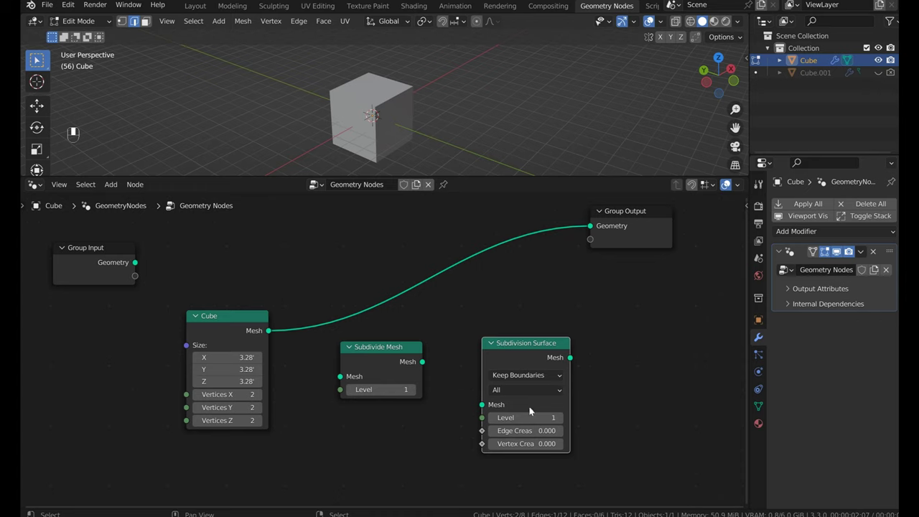
# - Compare the two subdivision nodes and delete the Subdivision Surface node
pyautogui.moveTo(529, 417); pyautogui.dragTo(567, 417)
pyautogui.moveTo(529, 347); pyautogui.dragTo(508, 328)
pyautogui.scroll(2, 498, 335)
pyautogui.moveTo(554, 322); pyautogui.dragTo(454, 310, button='middle')
pyautogui.scroll(2, 488, 285)
pyautogui.moveTo(488, 285); pyautogui.dragTo(514, 271)
pyautogui.press('Delete')
# - Insert the Subdivide Mesh node into the link between Cube and Group Output and set its level to 3
pyautogui.moveTo(514, 323); pyautogui.dragTo(688, 365, button='middle')
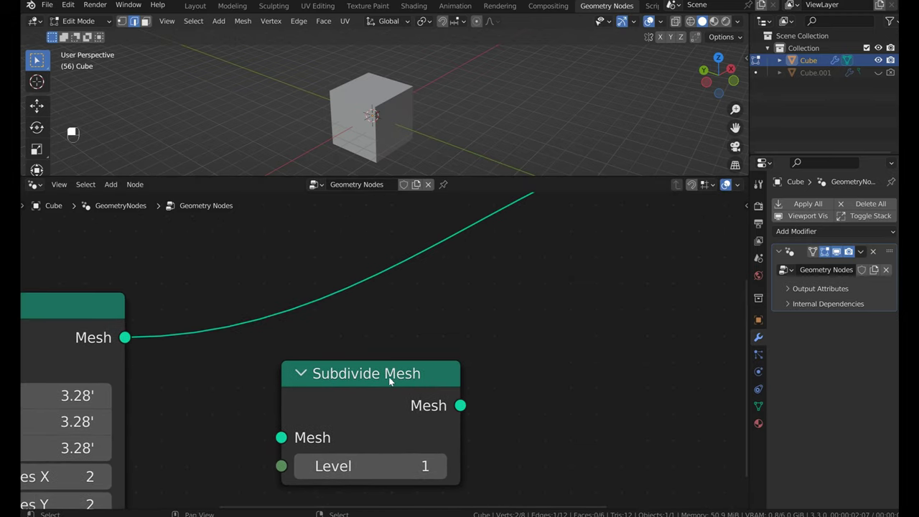
pyautogui.moveTo(348, 376); pyautogui.dragTo(296, 290)
pyautogui.scroll(-2, 431, 287)
pyautogui.scroll(-2, 421, 340)
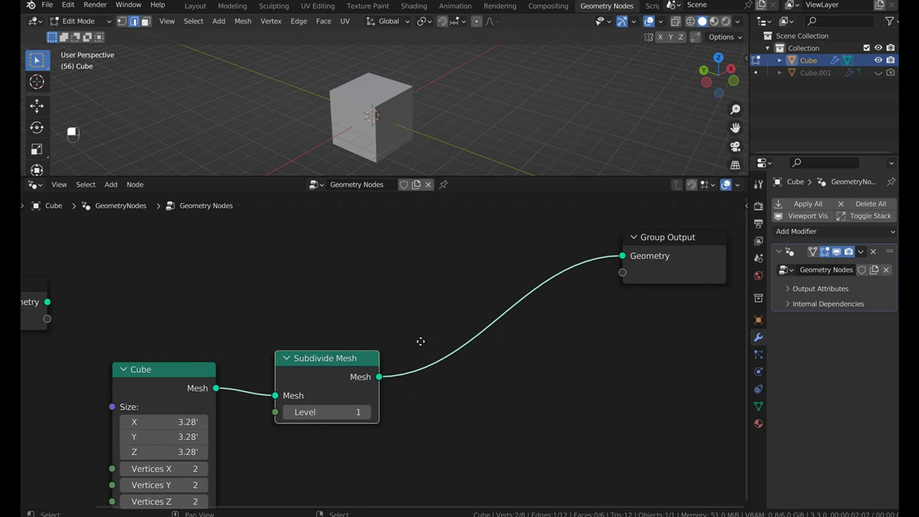
pyautogui.click(354, 368)
pyautogui.click(353, 368)
pyautogui.scroll(-1, 391, 343)
pyautogui.moveTo(470, 328); pyautogui.dragTo(424, 330, button='middle')
pyautogui.moveTo(582, 216); pyautogui.dragTo(554, 235)
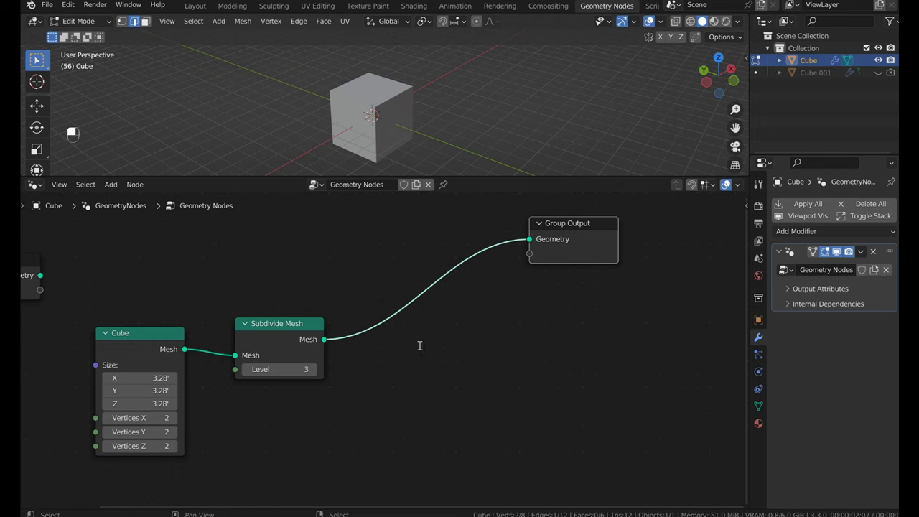
# - Add a Split Edges node on the link between Subdivide Mesh and Group Output
pyautogui.press('space')
pyautogui.write('split')
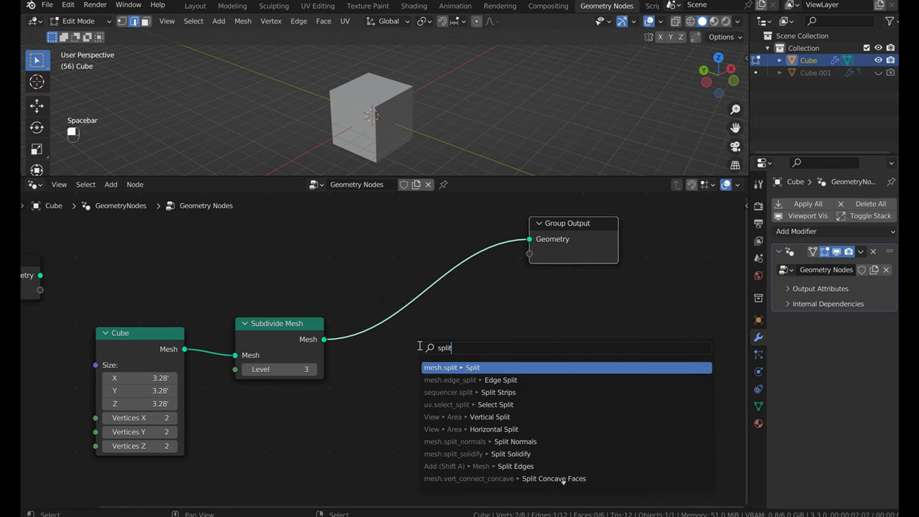
pyautogui.write(' ed')
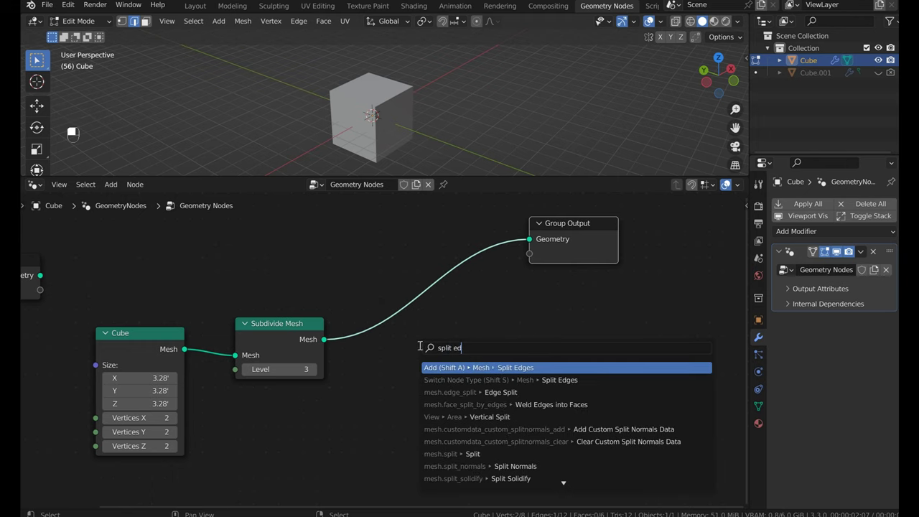
pyautogui.click(490, 368)
pyautogui.click(380, 289)
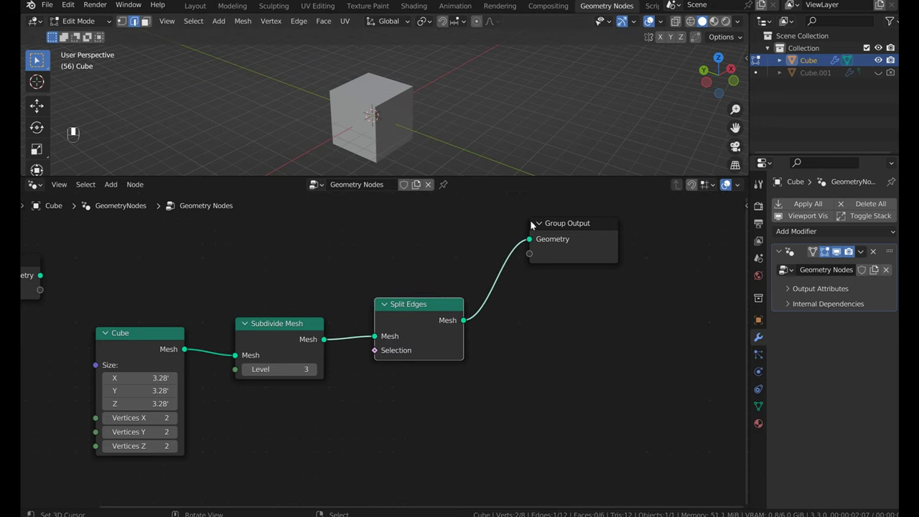
# - Move the Cube, Subdivide Mesh and Split Edges nodes back and Group Output away to free space after Split Edges
pyautogui.moveTo(572, 223)
pyautogui.mouseDown()
pyautogui.moveTo(591, 224)
pyautogui.moveTo(567, 240)
pyautogui.mouseUp()
pyautogui.moveTo(180, 333); pyautogui.dragTo(133, 325)
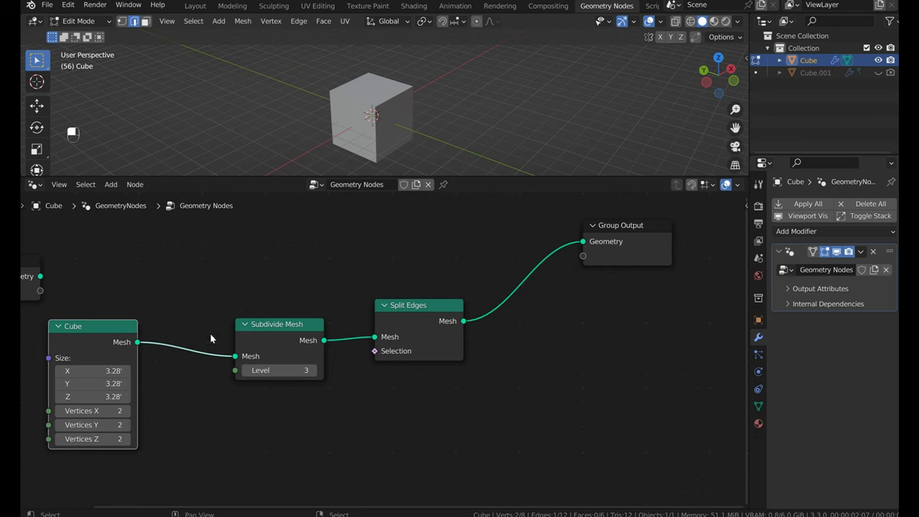
pyautogui.moveTo(256, 328); pyautogui.dragTo(207, 333)
pyautogui.moveTo(409, 305); pyautogui.dragTo(344, 310)
pyautogui.moveTo(614, 236); pyautogui.dragTo(632, 230)
pyautogui.click(532, 293)
pyautogui.scroll(-1, 531, 294)
pyautogui.moveTo(531, 293); pyautogui.dragTo(468, 310)
pyautogui.moveTo(545, 333); pyautogui.dragTo(507, 339, button='middle')
pyautogui.scroll(4, 530, 330)
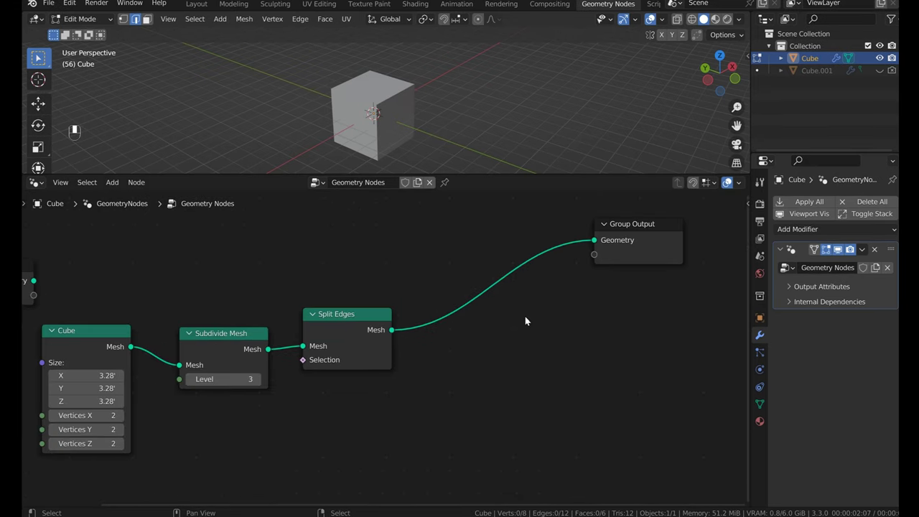
# - Add a Scale Elements node on the link between Split Edges and Group Output
pyautogui.press('space')
pyautogui.write('sclae')
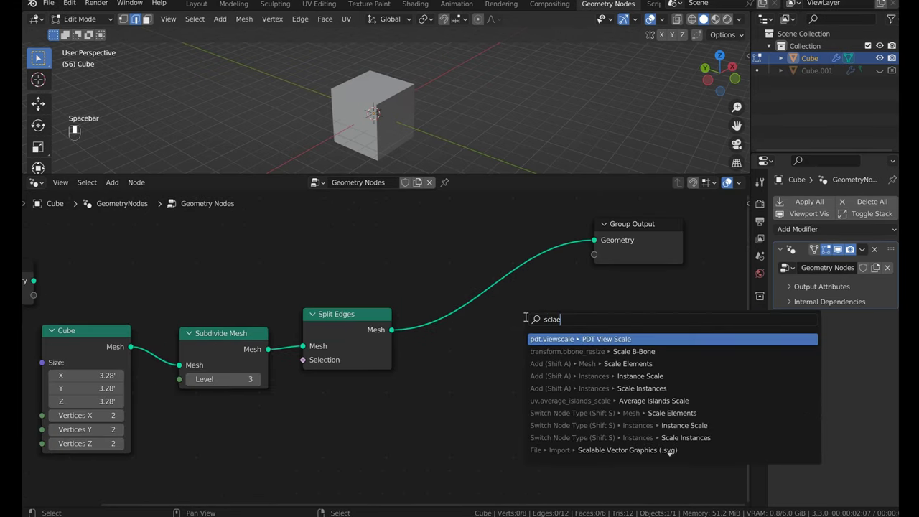
pyautogui.write(' e')
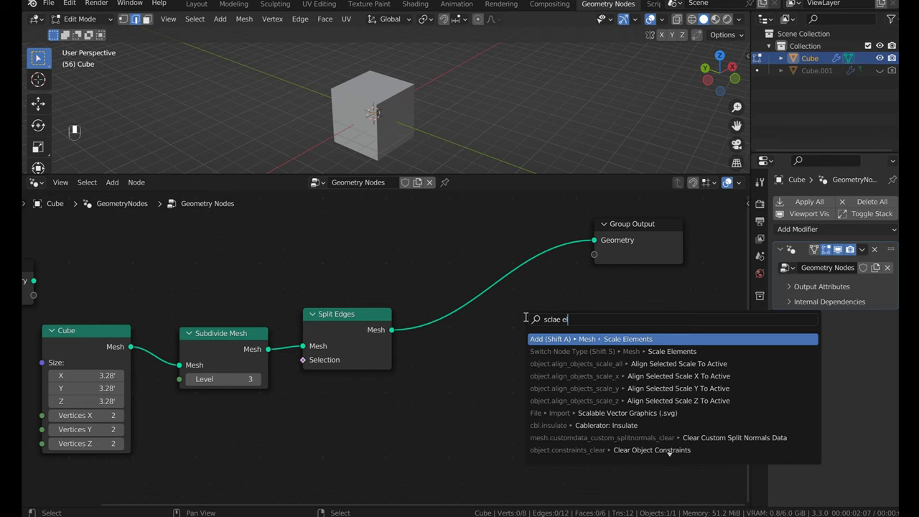
pyautogui.click(585, 338)
pyautogui.click(447, 285)
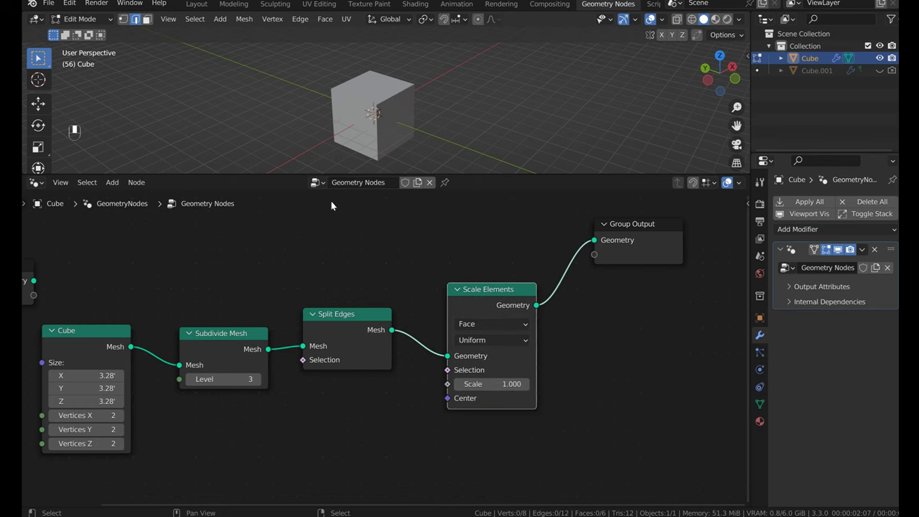
# - Move Group Output aside and insert an Extrude Mesh node between Scale Elements and Group Output
pyautogui.moveTo(533, 293); pyautogui.dragTo(405, 324, button='middle')
pyautogui.moveTo(526, 246); pyautogui.dragTo(643, 218)
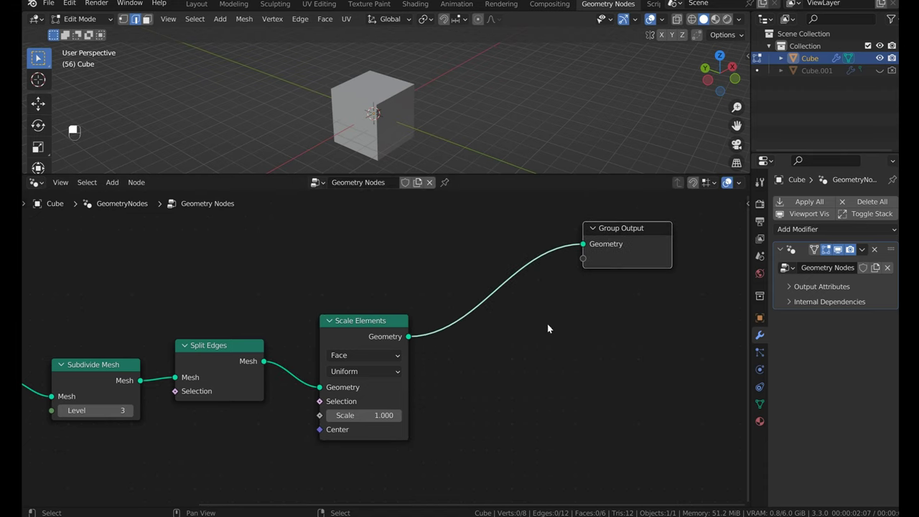
pyautogui.press('space')
pyautogui.write('extrude')
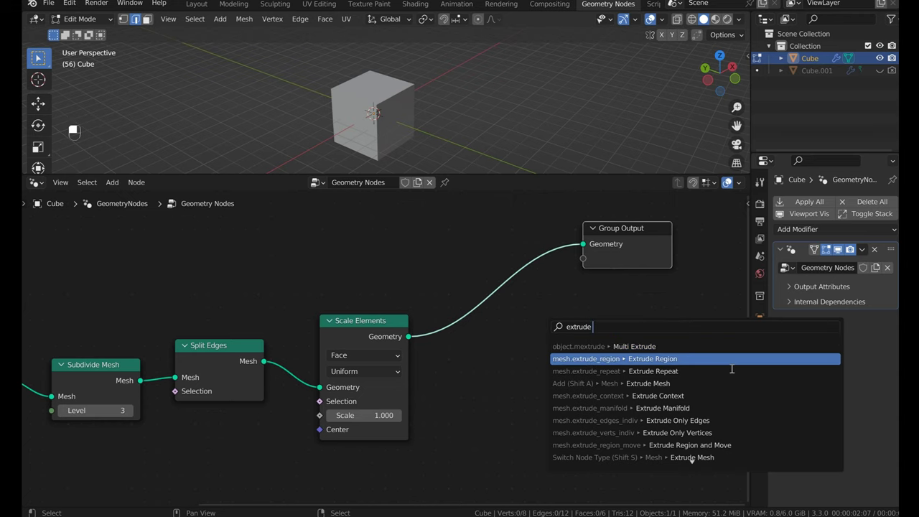
pyautogui.click(675, 383)
pyautogui.click(450, 260)
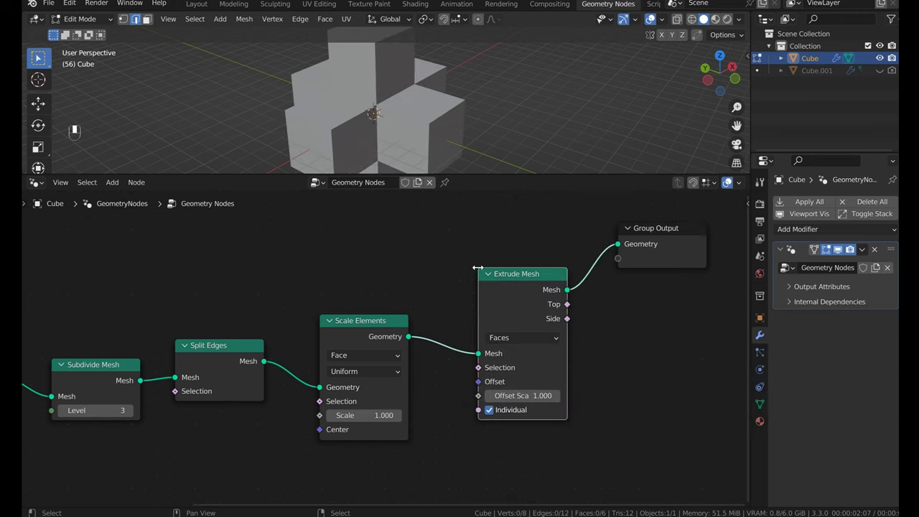
# - Set the Extrude Mesh offset scale to 1.9 and the Scale Elements scale to 0.5
pyautogui.moveTo(412, 119); pyautogui.dragTo(379, 94, button='middle')
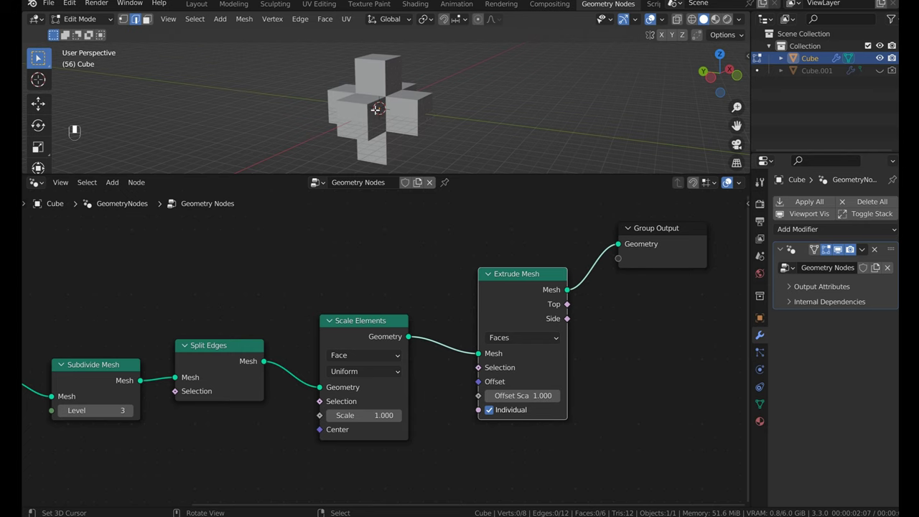
pyautogui.moveTo(316, 322); pyautogui.dragTo(459, 305, button='middle')
pyautogui.moveTo(235, 374); pyautogui.dragTo(333, 357, button='middle')
pyautogui.moveTo(435, 311); pyautogui.dragTo(251, 315, button='middle')
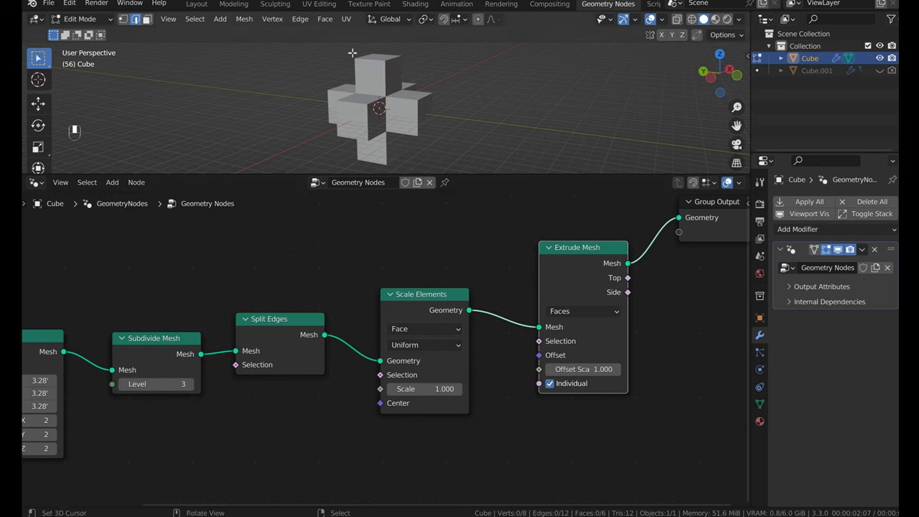
pyautogui.moveTo(436, 90); pyautogui.dragTo(413, 94, button='middle')
pyautogui.moveTo(583, 369); pyautogui.dragTo(609, 368)
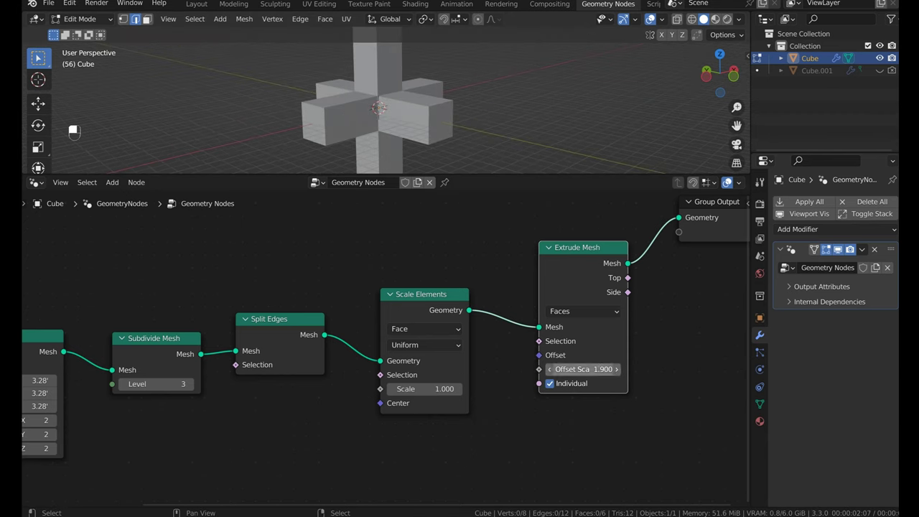
pyautogui.click(392, 390)
pyautogui.click(392, 391)
pyautogui.click(391, 391)
pyautogui.moveTo(411, 388); pyautogui.dragTo(396, 389)
# - Enlarge the 3D viewport above the node editor and set the Scale Elements scale to 0.4
pyautogui.keyDown('alt'); pyautogui.moveTo(402, 108); pyautogui.dragTo(353, 108, button='middle'); pyautogui.keyUp('alt')
pyautogui.scroll(5, 432, 110)
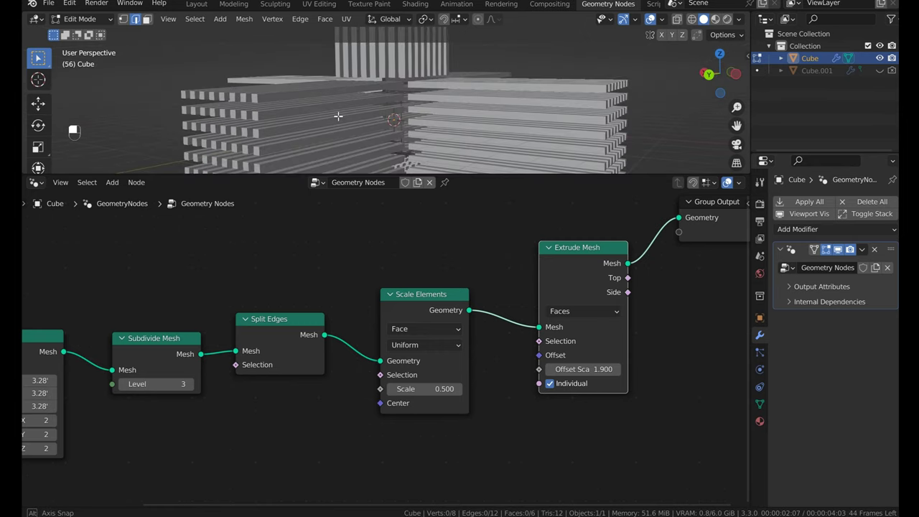
pyautogui.moveTo(336, 118); pyautogui.dragTo(281, 177, button='middle')
pyautogui.moveTo(282, 173); pyautogui.dragTo(281, 274)
pyautogui.hotkey('shift', 's')
pyautogui.click(390, 228)
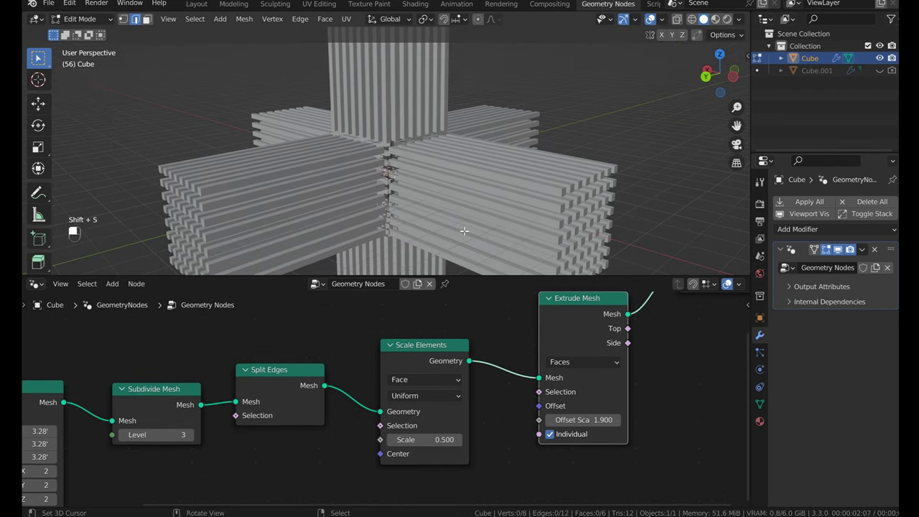
pyautogui.moveTo(492, 430); pyautogui.dragTo(473, 430, button='middle')
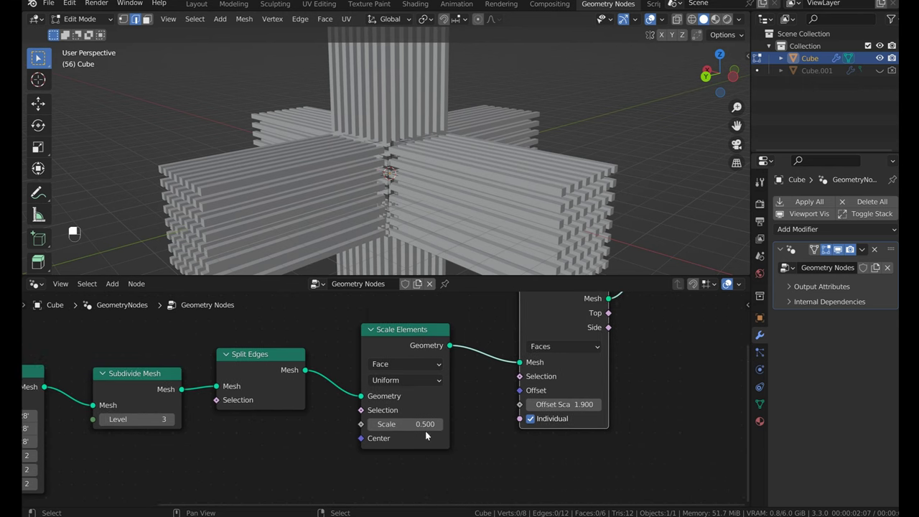
pyautogui.click(372, 425)
# - Try a higher Vertices X count of 39 on the Cube node, then restore it to 2
pyautogui.moveTo(202, 386); pyautogui.dragTo(454, 349, button='middle')
pyautogui.moveTo(307, 436); pyautogui.dragTo(379, 392)
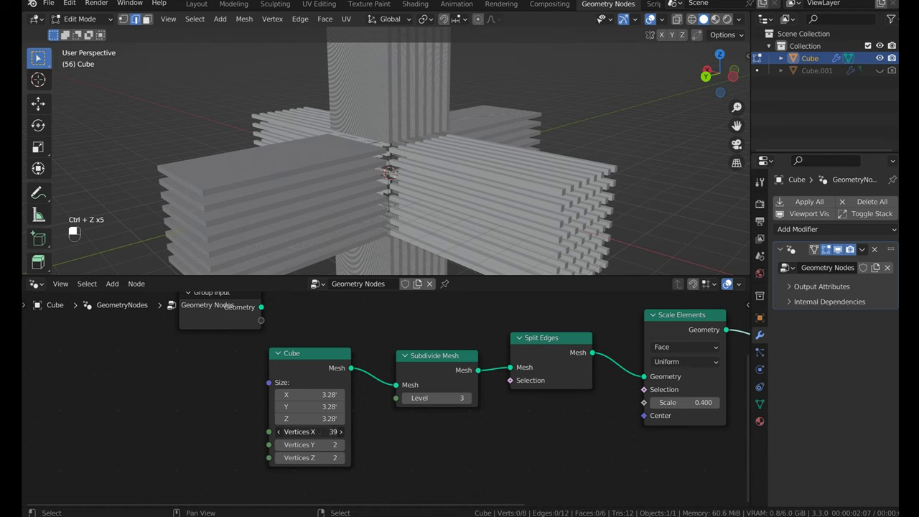
pyautogui.moveTo(325, 433); pyautogui.dragTo(272, 433)
# - Add an Integer node connected to the Cube node's Vertices X input and place it beside the Cube node
pyautogui.moveTo(329, 352); pyautogui.dragTo(416, 313, button='middle')
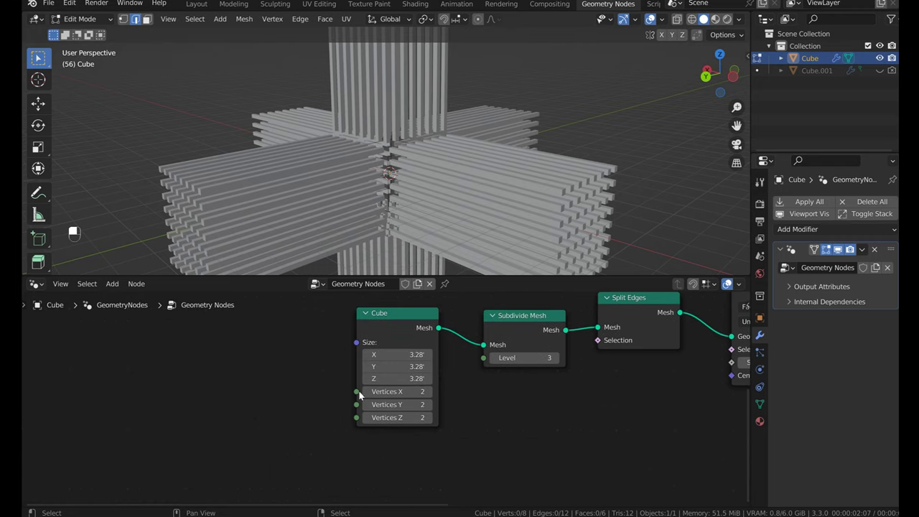
pyautogui.moveTo(356, 391); pyautogui.dragTo(220, 370)
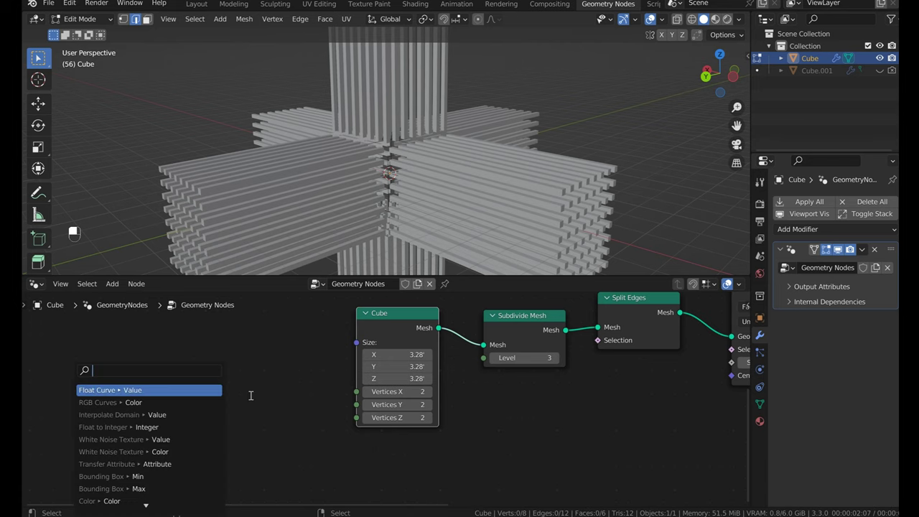
pyautogui.write('inter')
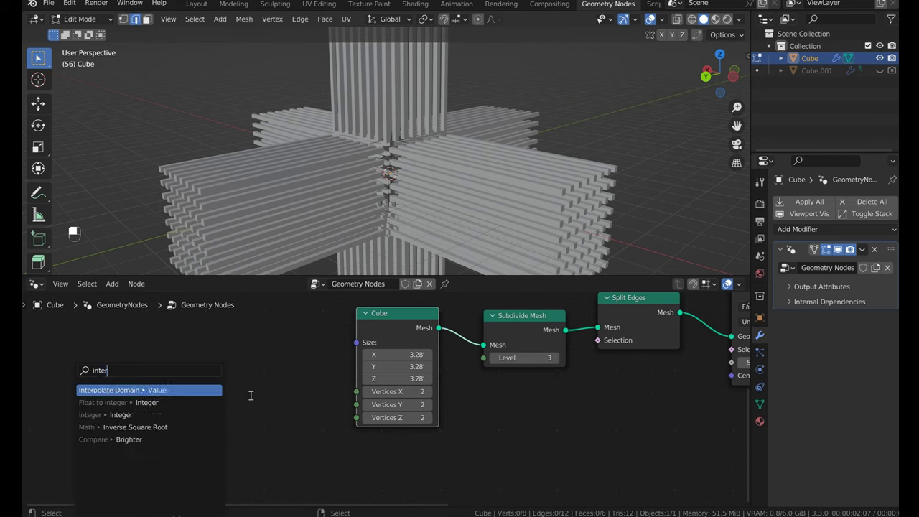
pyautogui.click(155, 414)
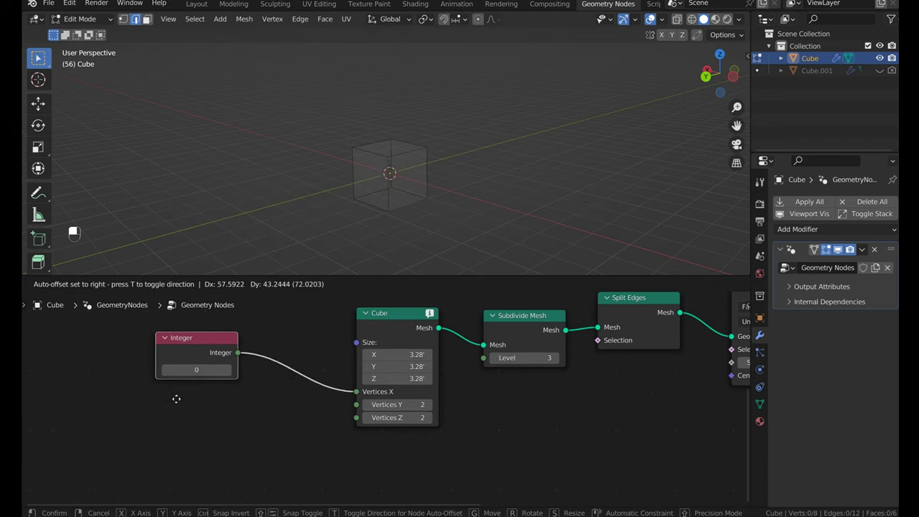
pyautogui.click(179, 436)
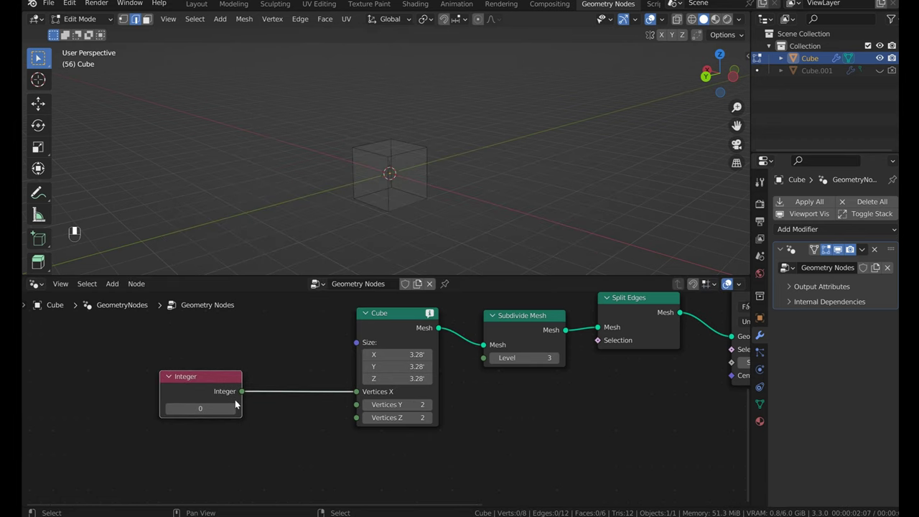
# - Connect the Integer node to Vertices Y and Vertices Z as well, and set its value to 2
pyautogui.moveTo(241, 391); pyautogui.dragTo(361, 337)
pyautogui.moveTo(359, 405); pyautogui.dragTo(356, 405)
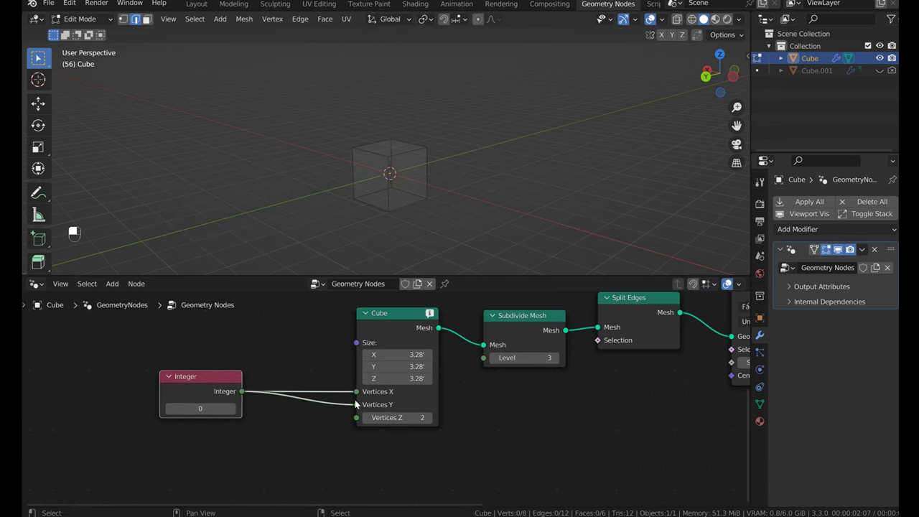
pyautogui.moveTo(242, 391); pyautogui.dragTo(355, 424)
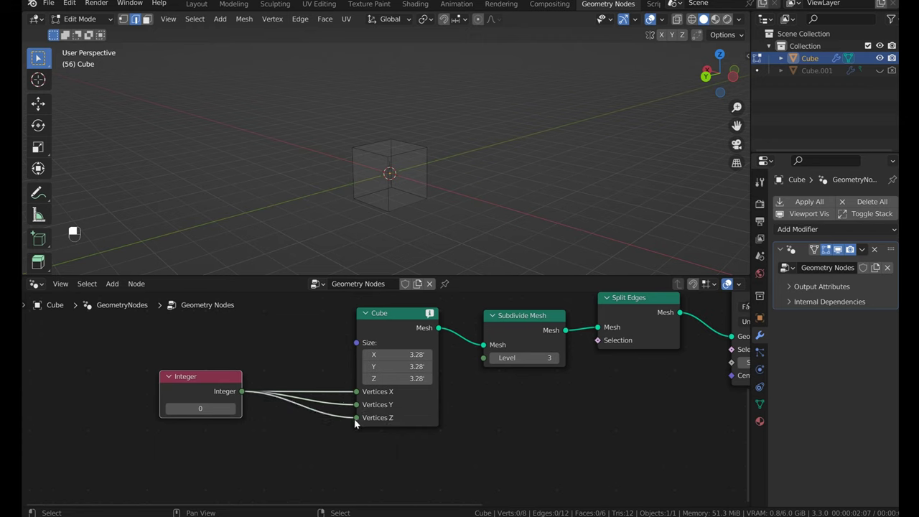
pyautogui.scroll(5, 437, 191)
pyautogui.moveTo(434, 184)
pyautogui.mouseDown(button='middle')
pyautogui.moveTo(389, 119)
pyautogui.moveTo(433, 194)
pyautogui.mouseUp(button='middle')
pyautogui.click(231, 409)
pyautogui.click(231, 409)
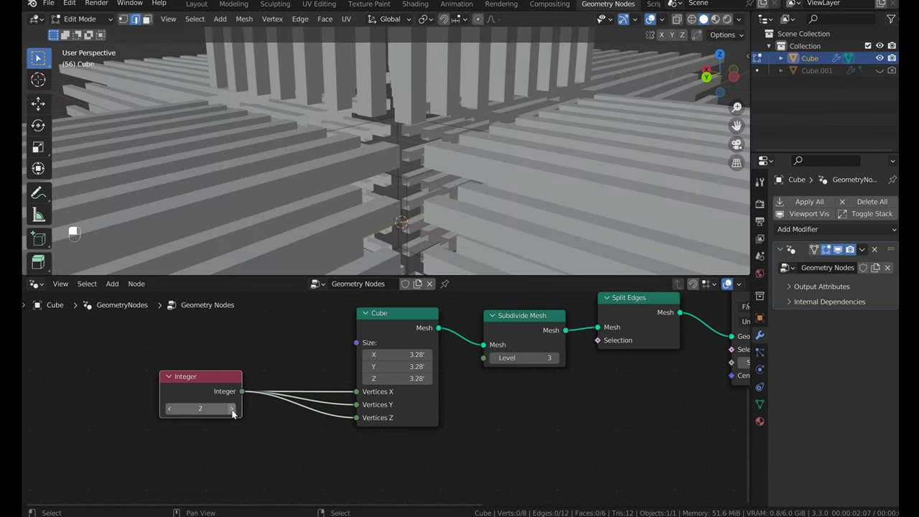
# - Try different vertex counts on the Integer node, including 2 and 4, then set it to 3
pyautogui.scroll(-4, 356, 200)
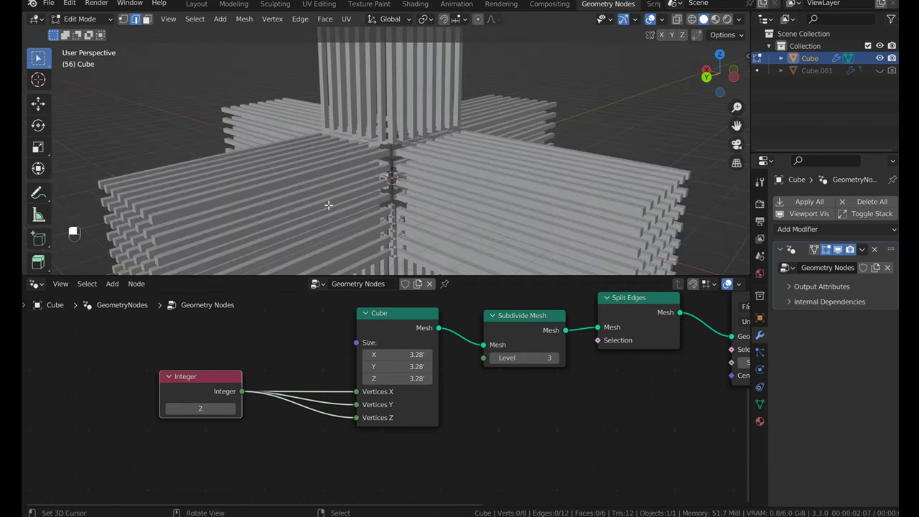
pyautogui.moveTo(328, 206); pyautogui.dragTo(351, 176, button='middle')
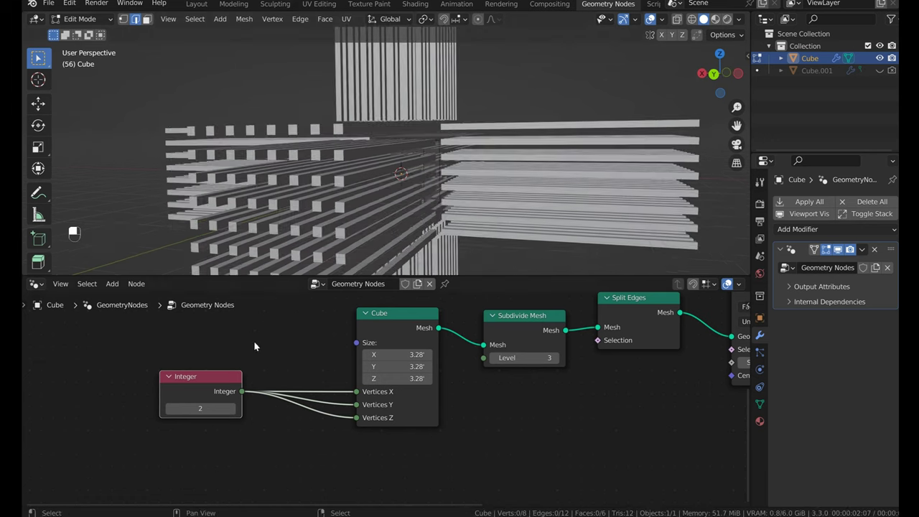
pyautogui.click(232, 409)
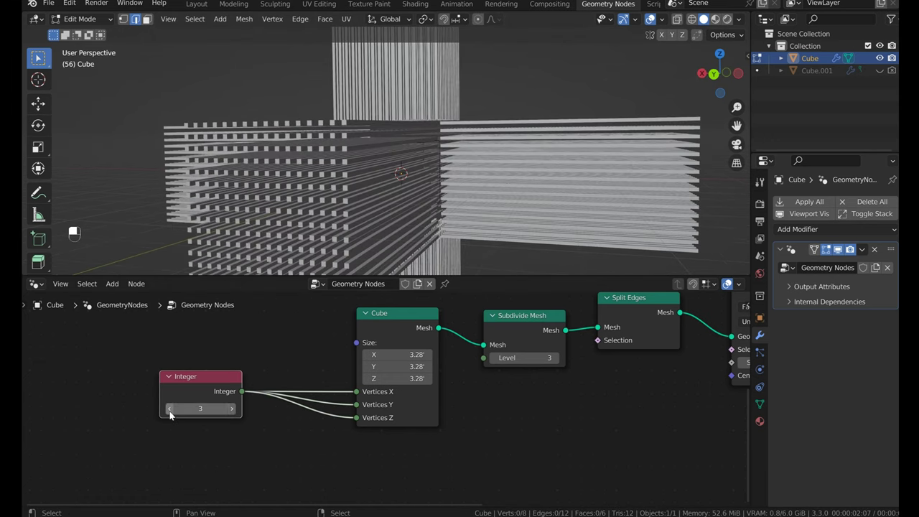
pyautogui.click(171, 412)
pyautogui.click(232, 408)
pyautogui.click(232, 408)
pyautogui.click(232, 408)
pyautogui.click(170, 409)
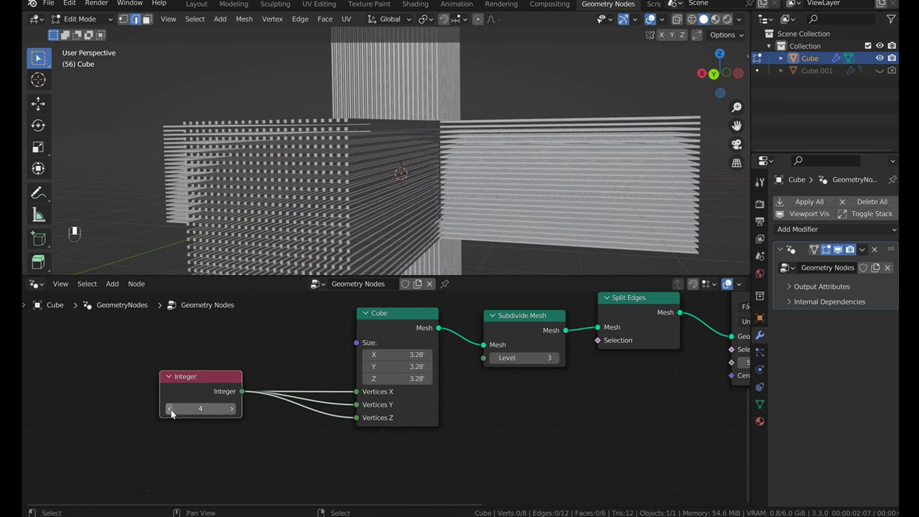
pyautogui.click(170, 411)
# - Add a Float Random Value node feeding the Extrude Mesh Offset Scale and place it below Scale Elements
pyautogui.moveTo(388, 176); pyautogui.dragTo(317, 189, button='middle')
pyautogui.moveTo(664, 388); pyautogui.dragTo(334, 427, button='middle')
pyautogui.moveTo(483, 368); pyautogui.dragTo(462, 357, button='middle')
pyautogui.moveTo(462, 443); pyautogui.dragTo(456, 393, button='middle')
pyautogui.moveTo(483, 377); pyautogui.dragTo(460, 376)
pyautogui.scroll(-3, 481, 237)
pyautogui.moveTo(463, 261); pyautogui.dragTo(465, 195, button='middle')
pyautogui.moveTo(435, 376); pyautogui.dragTo(313, 467)
pyautogui.write('random')
pyautogui.press('Return')
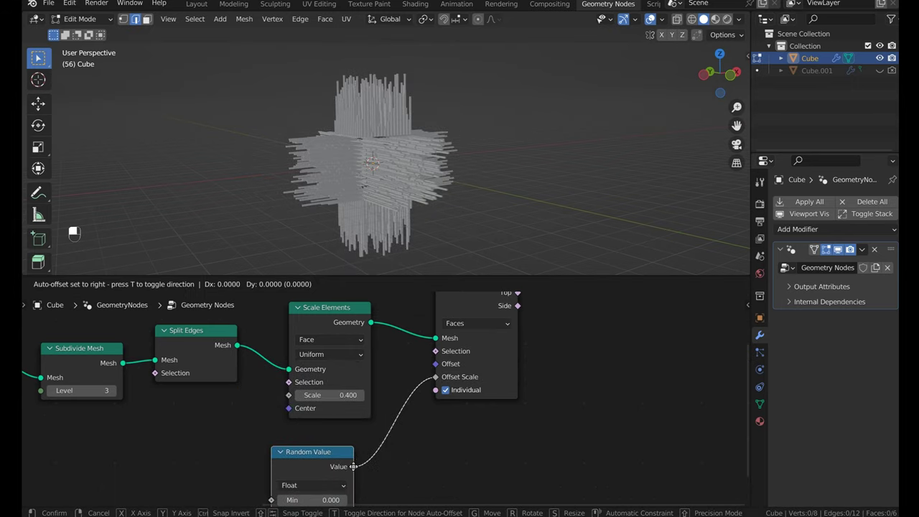
pyautogui.click(369, 448)
# - Enlarge the node editor and set the Float Random Value node's Max to 6.8 and Min to 1.3
pyautogui.scroll(5, 441, 164)
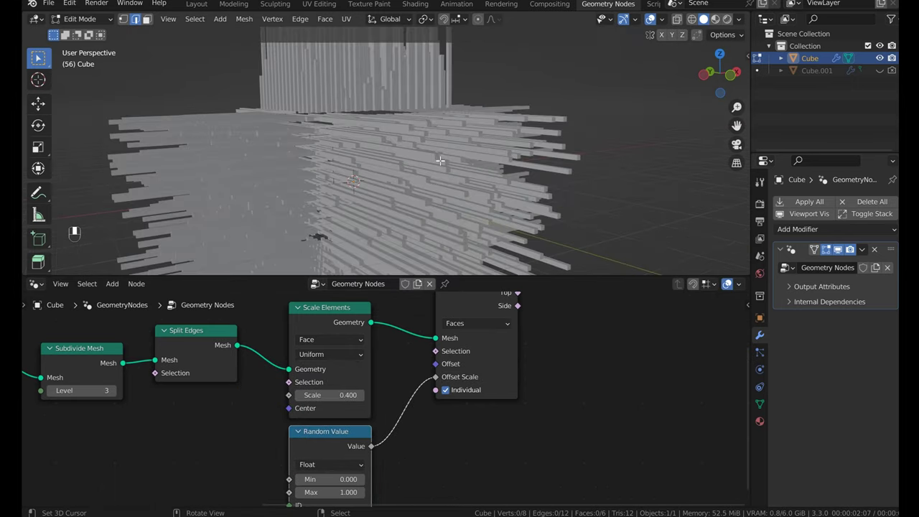
pyautogui.moveTo(441, 164); pyautogui.dragTo(459, 159, button='middle')
pyautogui.scroll(-5, 459, 159)
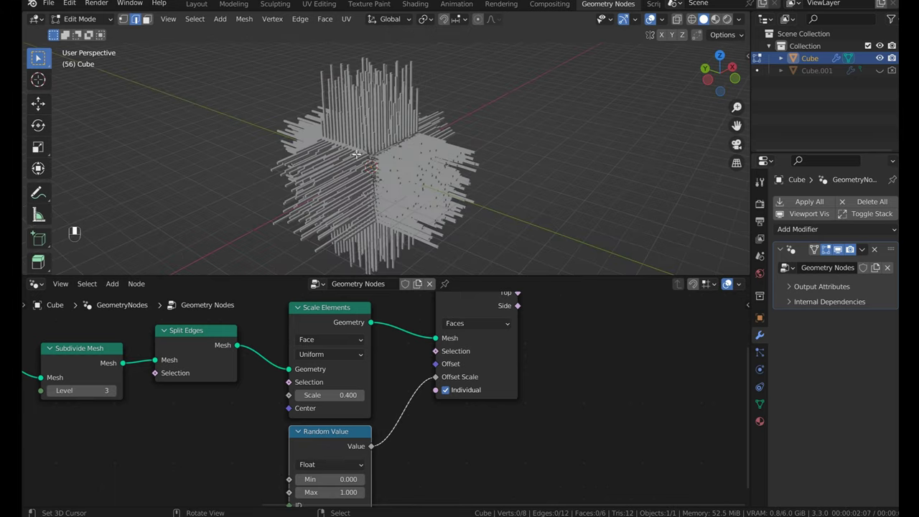
pyautogui.moveTo(406, 405); pyautogui.dragTo(410, 370, button='middle')
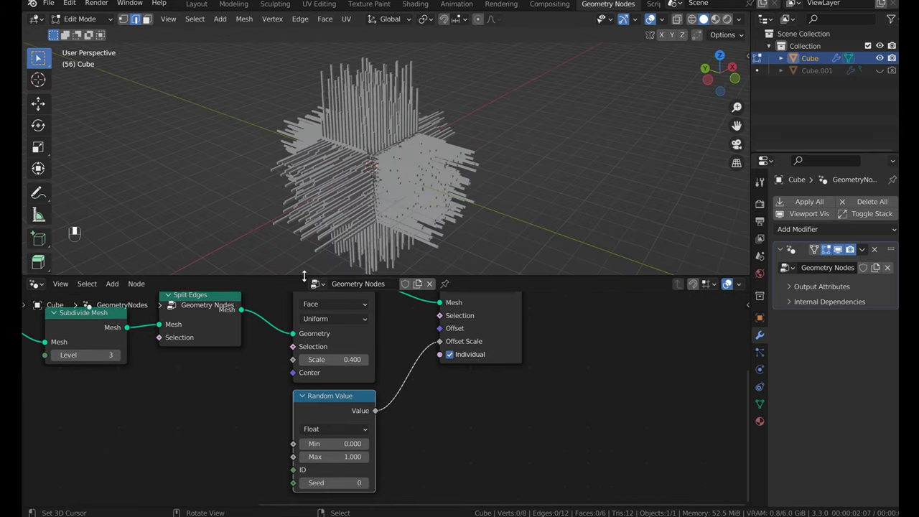
pyautogui.moveTo(304, 277); pyautogui.dragTo(304, 211)
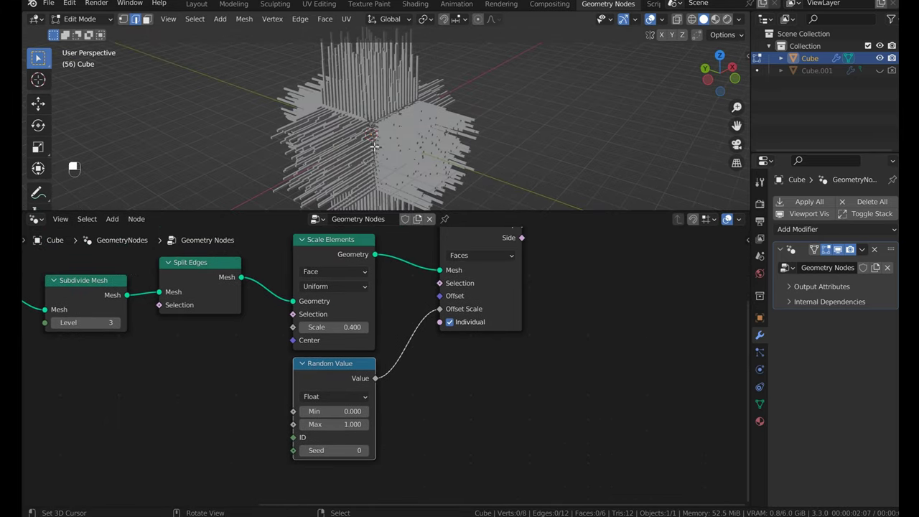
pyautogui.moveTo(371, 167); pyautogui.dragTo(376, 153, button='middle')
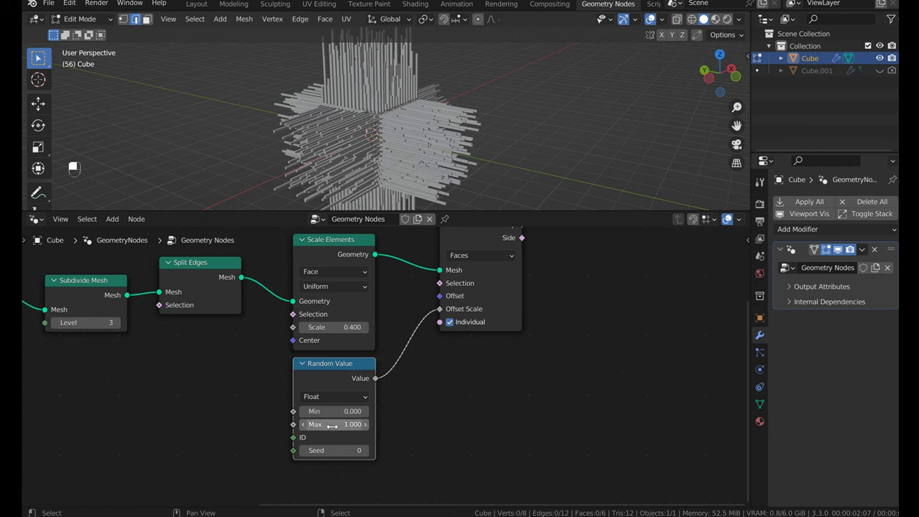
pyautogui.moveTo(331, 424); pyautogui.dragTo(350, 412)
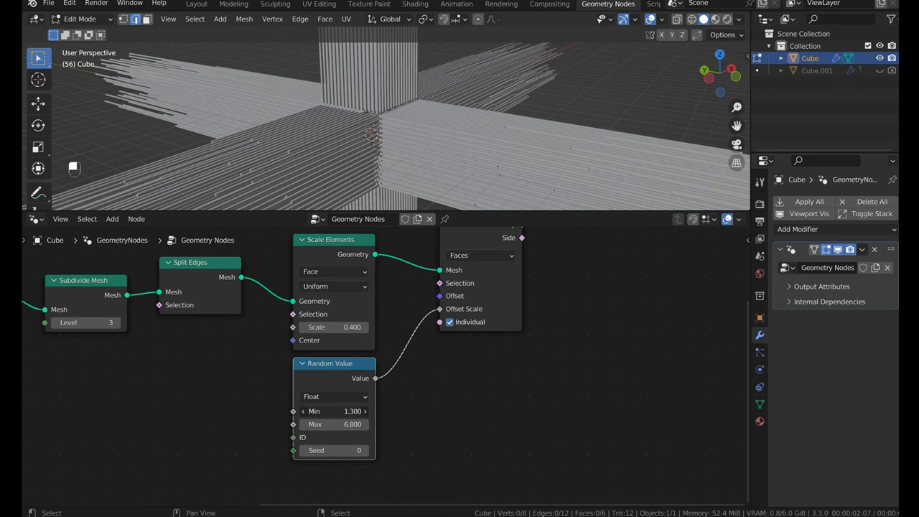
# - Try a seed of 36 on the Float Random Value node, then set it back to 0
pyautogui.moveTo(330, 151)
pyautogui.mouseDown(button='middle')
pyautogui.moveTo(326, 136)
pyautogui.moveTo(372, 125)
pyautogui.moveTo(338, 142)
pyautogui.mouseUp(button='middle')
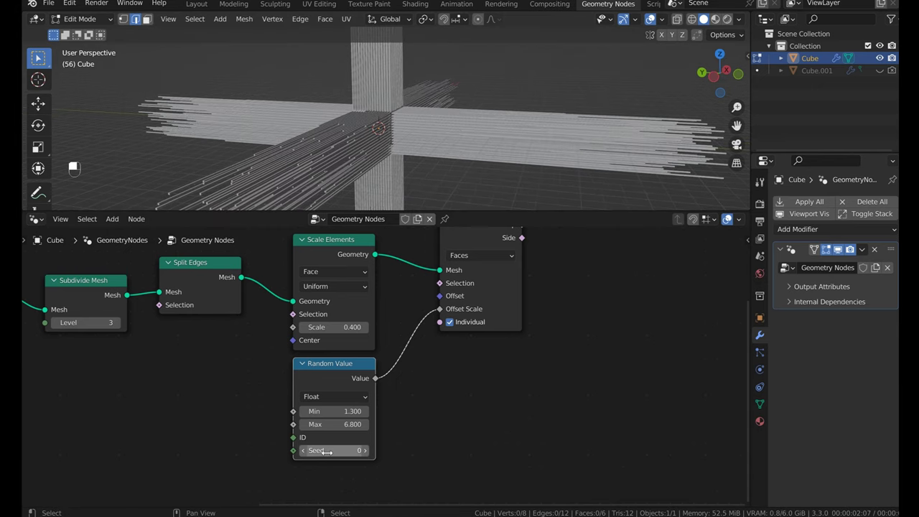
pyautogui.moveTo(326, 450); pyautogui.dragTo(326, 451)
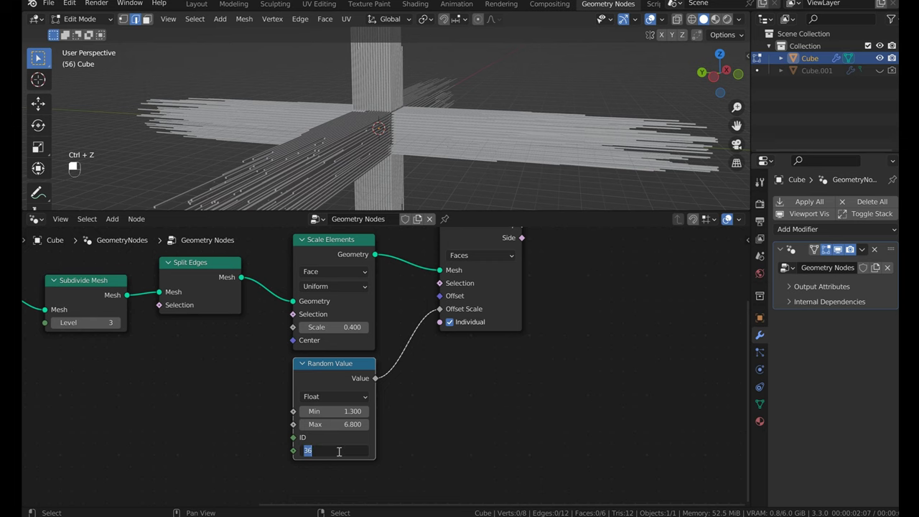
pyautogui.write('0')
pyautogui.press('Return')
# - Move Extrude Mesh slightly up and add a Boolean Random Value node feeding its Selection, placed above Scale Elements
pyautogui.moveTo(461, 353); pyautogui.dragTo(536, 419, button='middle')
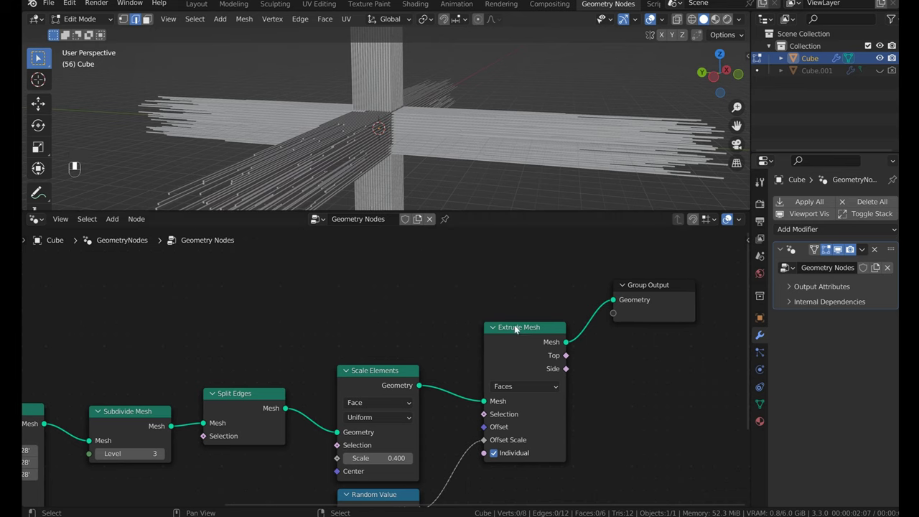
pyautogui.moveTo(514, 328)
pyautogui.mouseDown()
pyautogui.moveTo(500, 305)
pyautogui.moveTo(519, 313)
pyautogui.mouseUp()
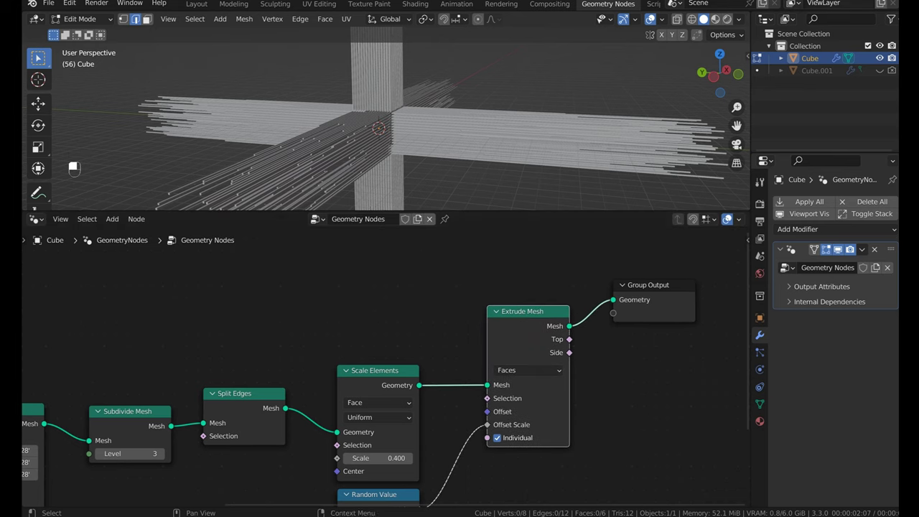
pyautogui.moveTo(488, 398); pyautogui.dragTo(464, 328)
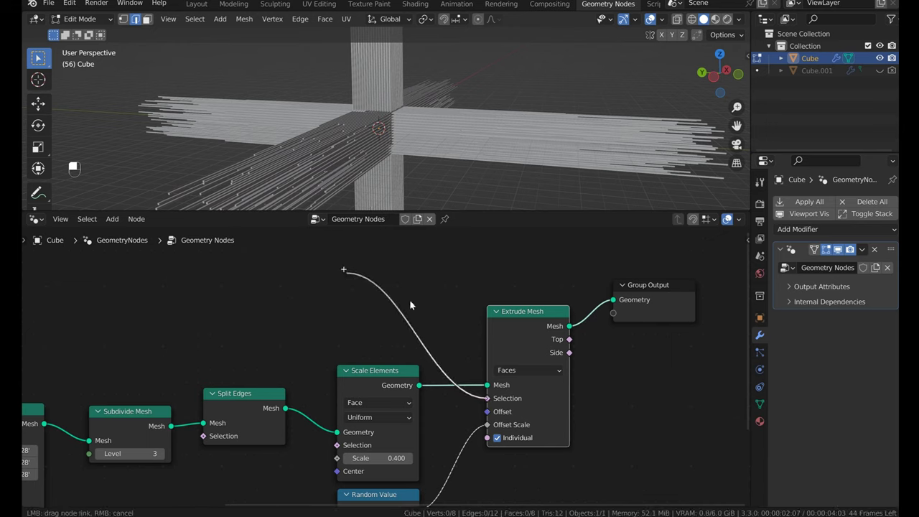
pyautogui.moveTo(403, 293); pyautogui.dragTo(404, 293)
pyautogui.write('random')
pyautogui.press('Return')
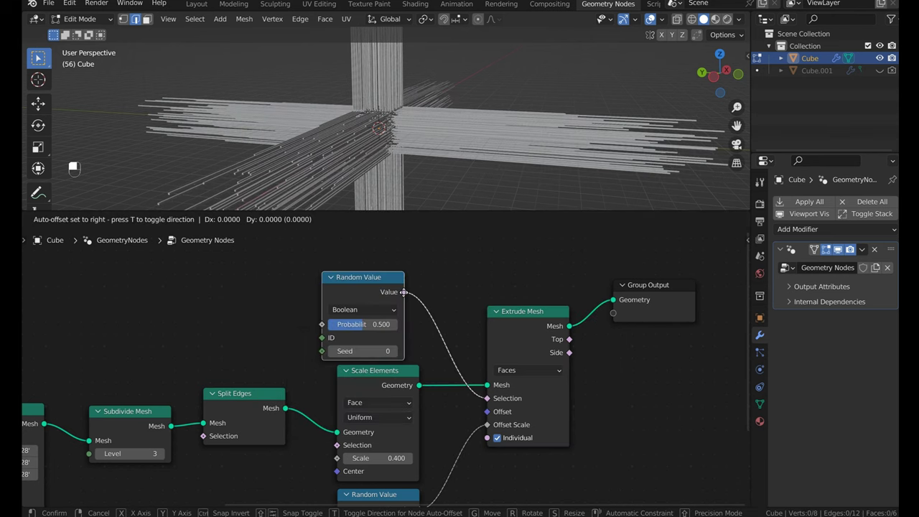
pyautogui.click(419, 289)
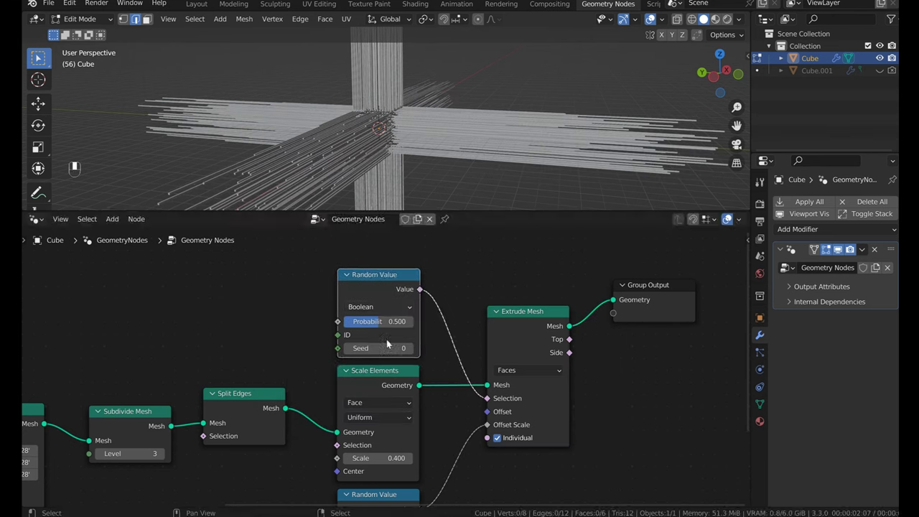
# - Try a Probability of 0.167 on the Boolean Random Value node, then raise it to 0.976
pyautogui.moveTo(373, 324); pyautogui.dragTo(349, 308)
pyautogui.moveTo(366, 152); pyautogui.dragTo(402, 147, button='middle')
pyautogui.scroll(3, 393, 142)
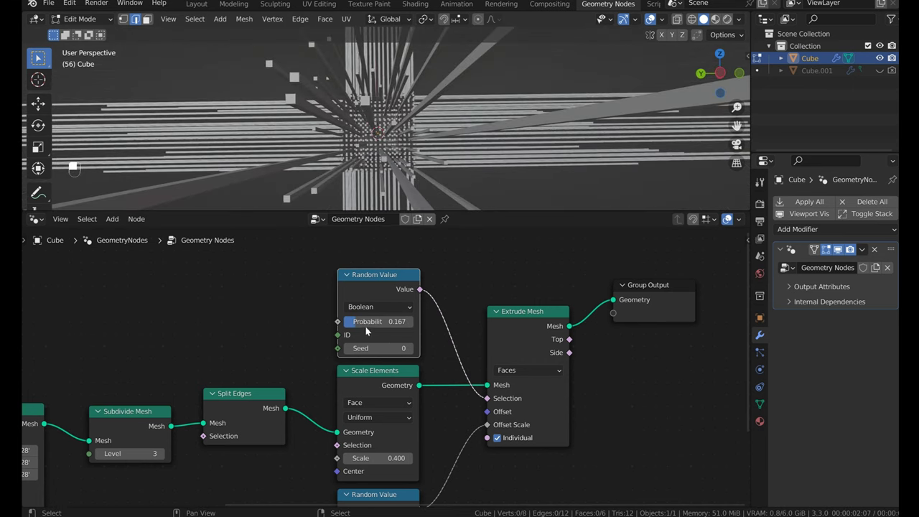
pyautogui.moveTo(365, 326); pyautogui.dragTo(422, 327)
pyautogui.moveTo(384, 157); pyautogui.dragTo(395, 125, button='middle')
pyautogui.scroll(3, 406, 146)
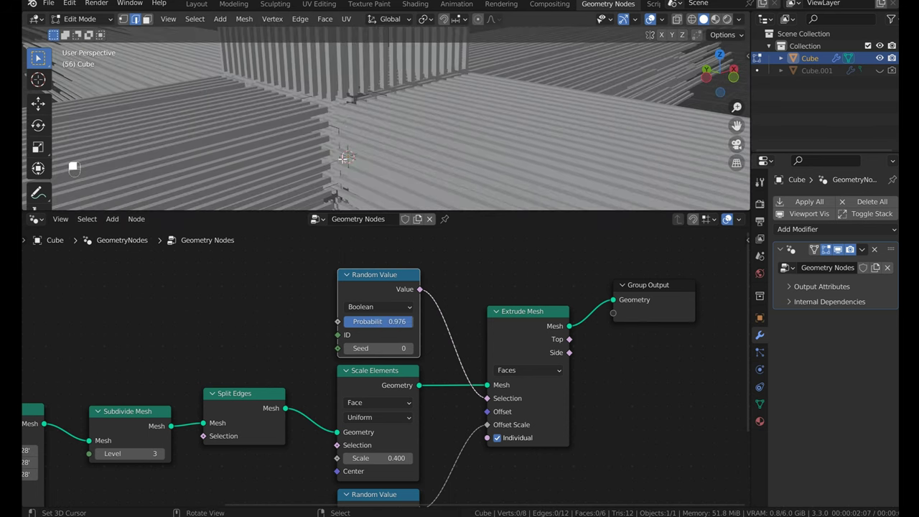
pyautogui.keyDown('shift'); pyautogui.moveTo(333, 150); pyautogui.dragTo(401, 99, button='middle'); pyautogui.keyUp('shift')
pyautogui.scroll(-3, 598, 341)
# - Move Group Output aside and insert a Join Geometry node between Extrude Mesh and Group Output
pyautogui.moveTo(597, 341); pyautogui.dragTo(457, 364, button='middle')
pyautogui.moveTo(458, 328); pyautogui.dragTo(596, 273)
pyautogui.click(547, 343)
pyautogui.press('space')
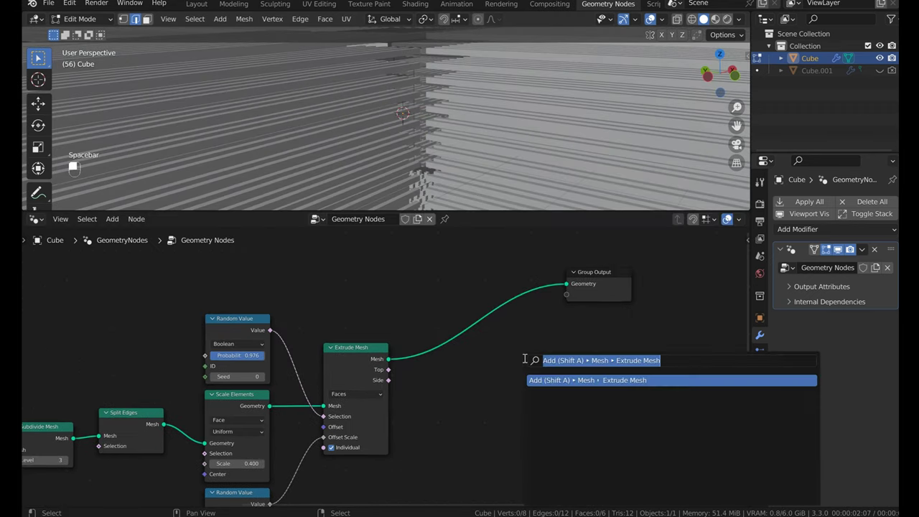
pyautogui.write('join gro')
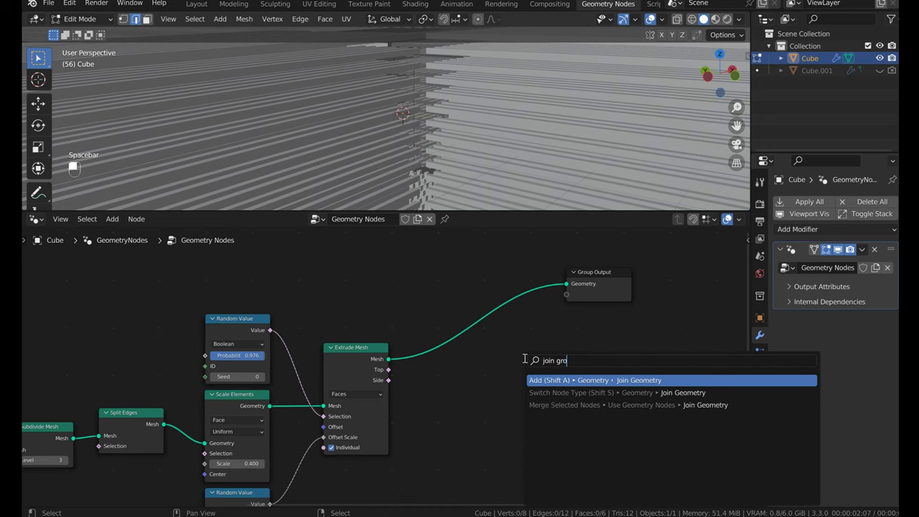
pyautogui.press('Return')
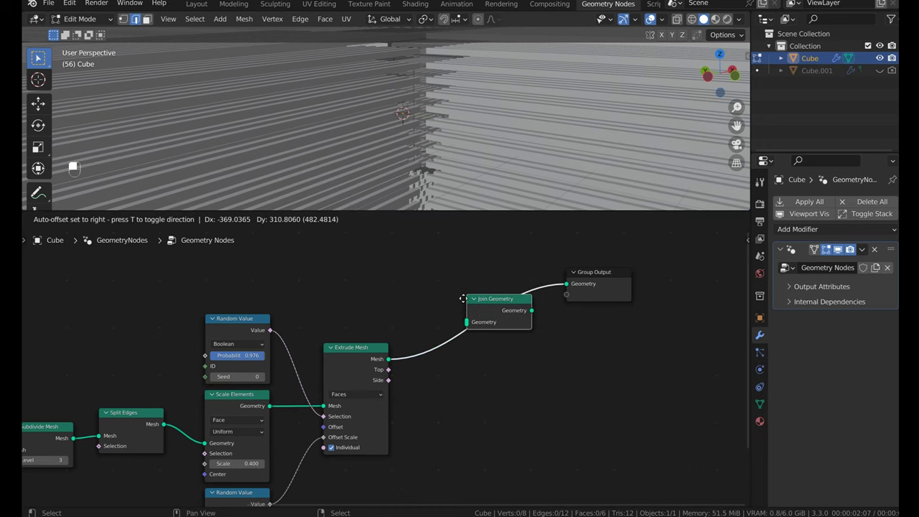
pyautogui.click(459, 302)
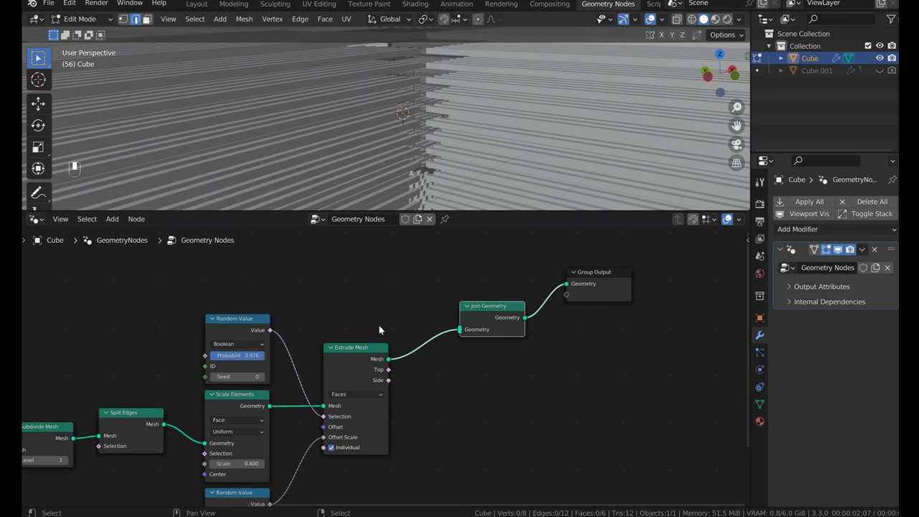
# - Connect the Group Input's Geometry to the Join Geometry node alongside the extruded mesh
pyautogui.moveTo(379, 328); pyautogui.dragTo(501, 320, button='middle')
pyautogui.scroll(-5, 495, 321)
pyautogui.moveTo(253, 328); pyautogui.dragTo(323, 297, button='middle')
pyautogui.scroll(6, 188, 340)
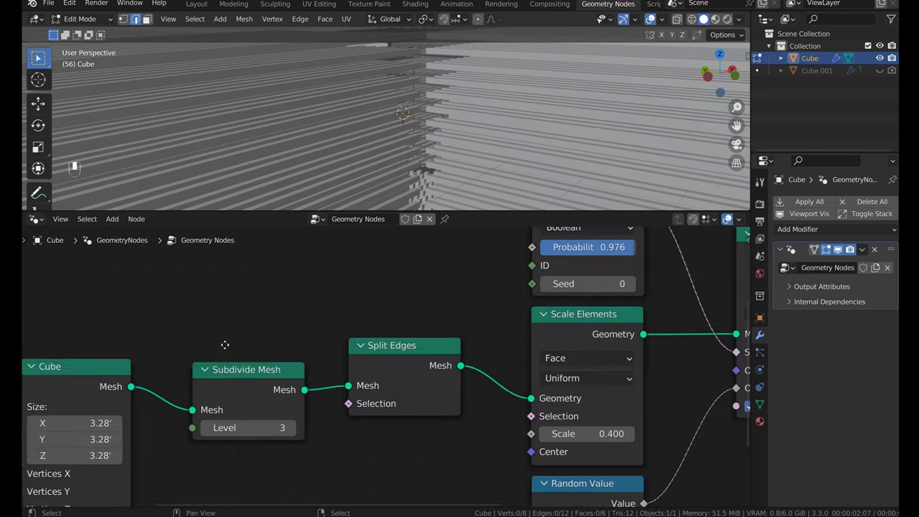
pyautogui.scroll(5, 393, 337)
pyautogui.moveTo(394, 337); pyautogui.dragTo(522, 333, button='middle')
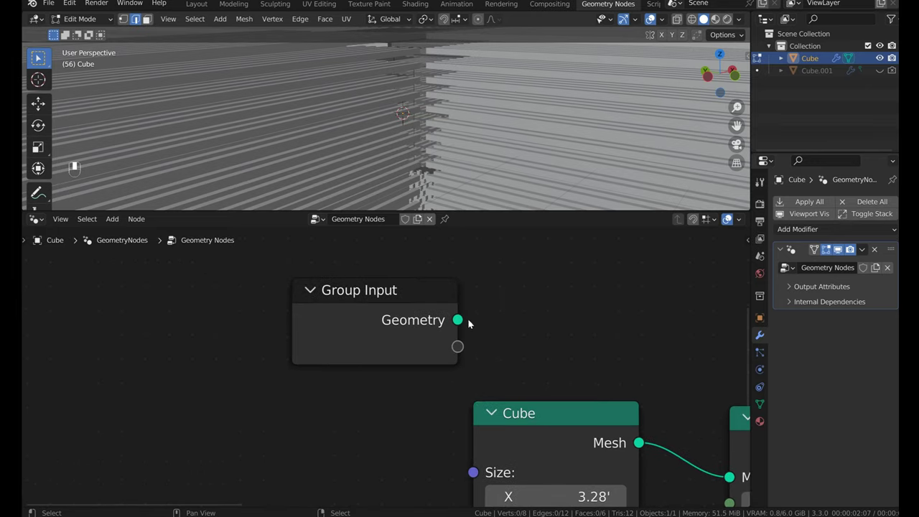
pyautogui.moveTo(457, 320); pyautogui.dragTo(449, 383)
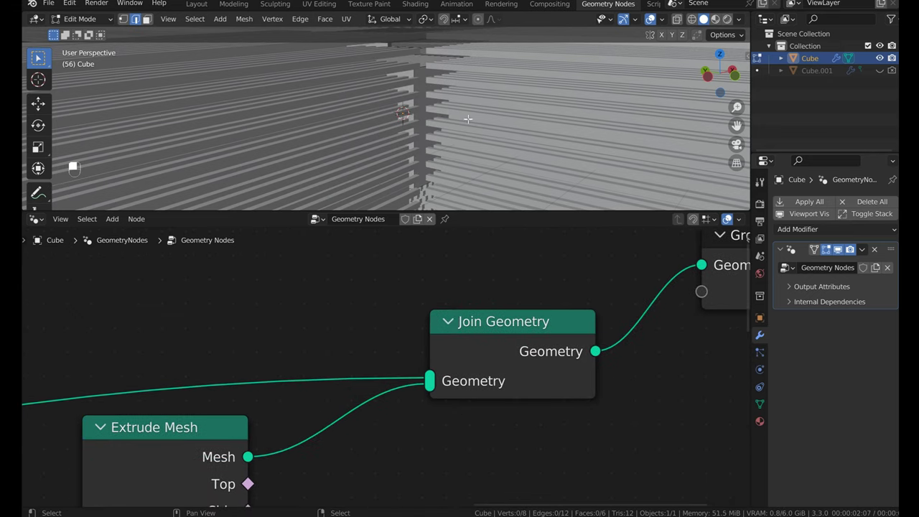
# - Leave Edit Mode, move the Cube node slightly closer to Subdivide Mesh, and make the 3D viewport taller
pyautogui.moveTo(477, 93); pyautogui.dragTo(374, 127, button='middle')
pyautogui.scroll(-3, 344, 287)
pyautogui.moveTo(309, 306); pyautogui.dragTo(397, 290, button='middle')
pyautogui.moveTo(367, 251); pyautogui.dragTo(607, 207, button='middle')
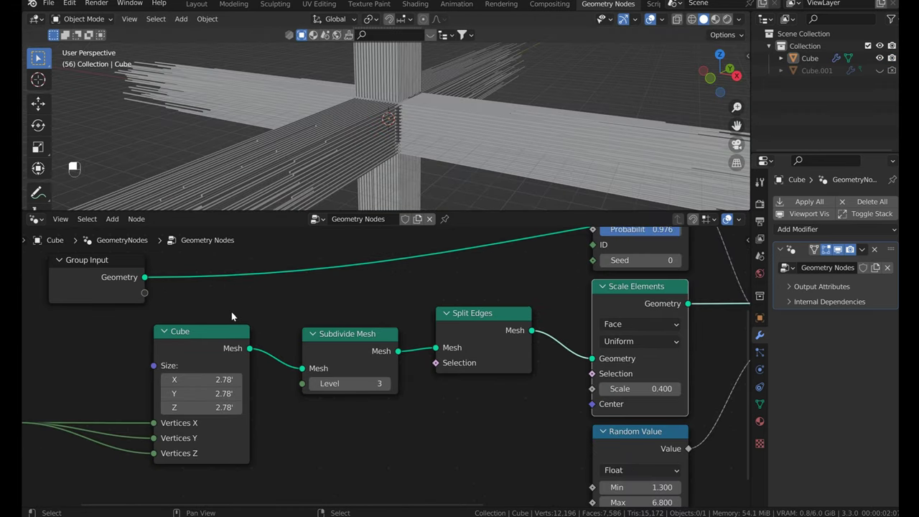
pyautogui.moveTo(205, 334); pyautogui.dragTo(217, 319)
pyautogui.scroll(3, 423, 148)
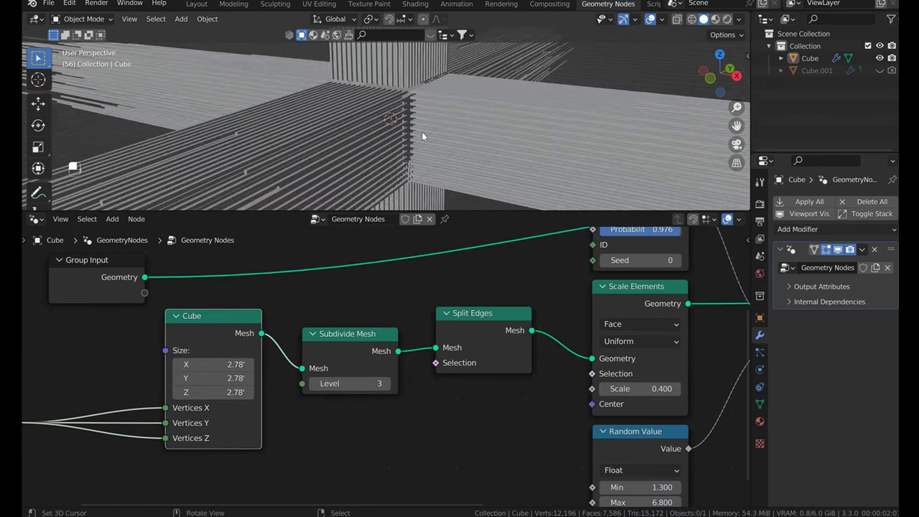
pyautogui.scroll(3, 400, 113)
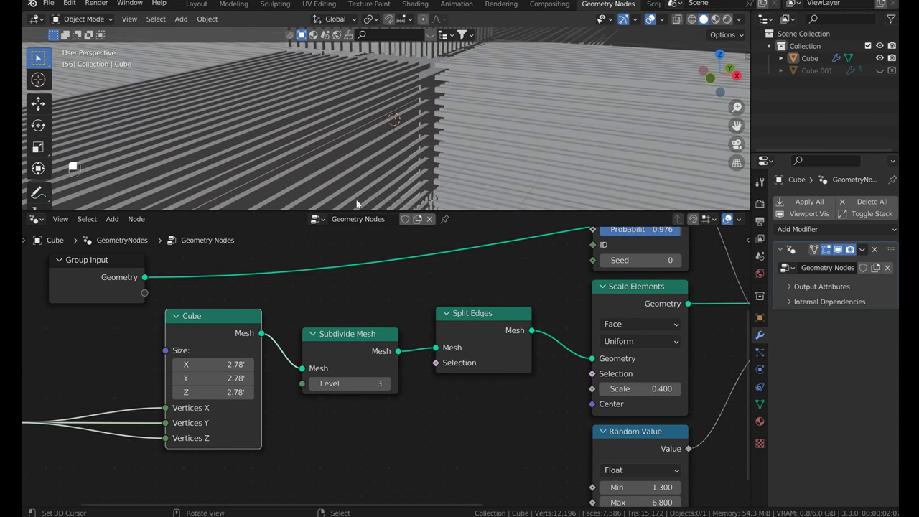
pyautogui.moveTo(304, 212); pyautogui.dragTo(304, 239)
# - Try a size of 3.38' on all three axes of the Cube node, then reduce X, Y and Z to 2.08'
pyautogui.moveTo(227, 377); pyautogui.dragTo(243, 405)
pyautogui.moveTo(431, 119); pyautogui.dragTo(354, 140, button='middle')
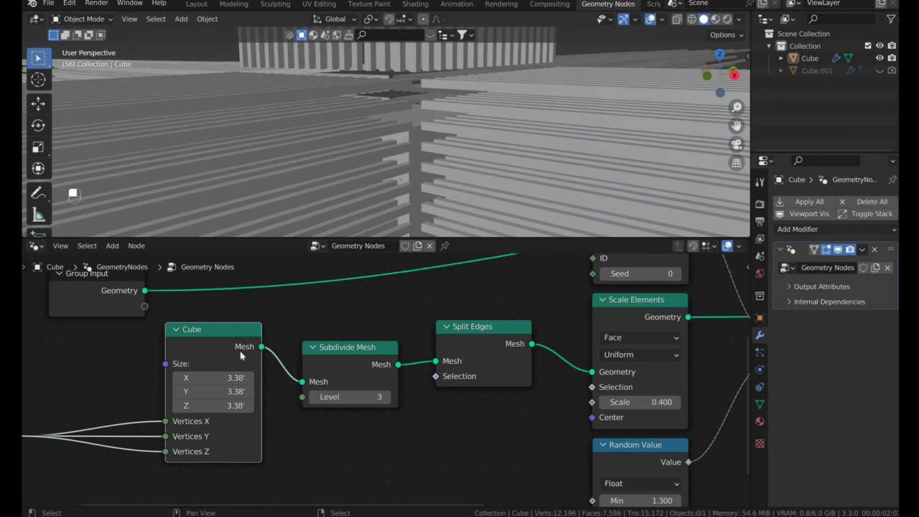
pyautogui.moveTo(206, 378); pyautogui.dragTo(154, 406)
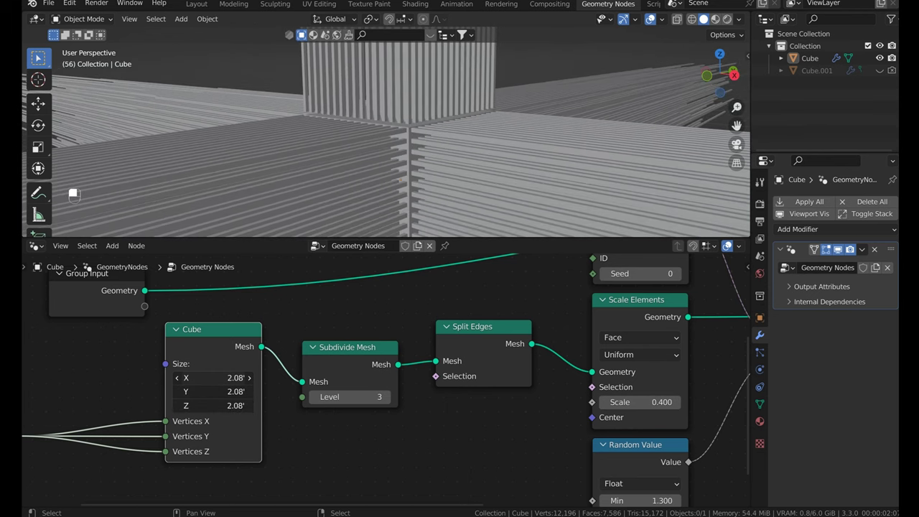
# - Select the cube structure and raise the Scale of the Scale Elements node to 0.700
pyautogui.click(356, 149)
pyautogui.moveTo(348, 152); pyautogui.dragTo(440, 121, button='middle')
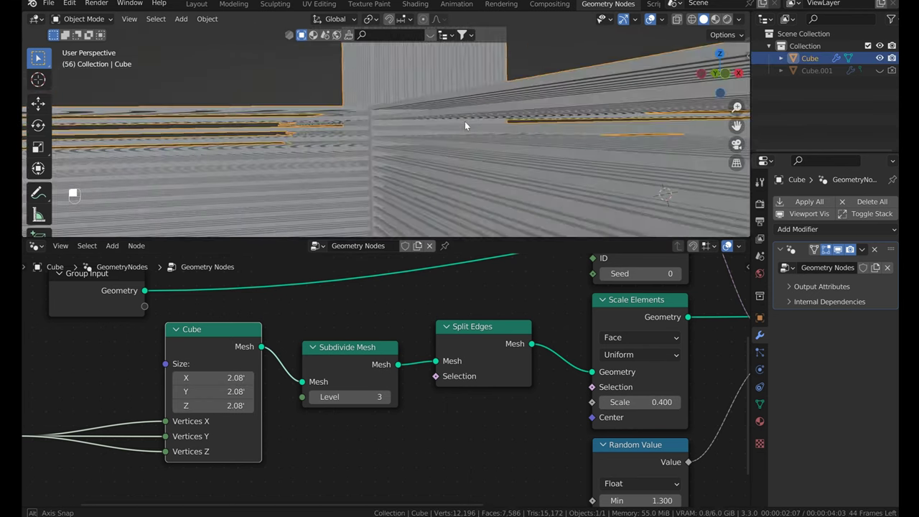
pyautogui.moveTo(464, 122); pyautogui.dragTo(437, 127, button='middle')
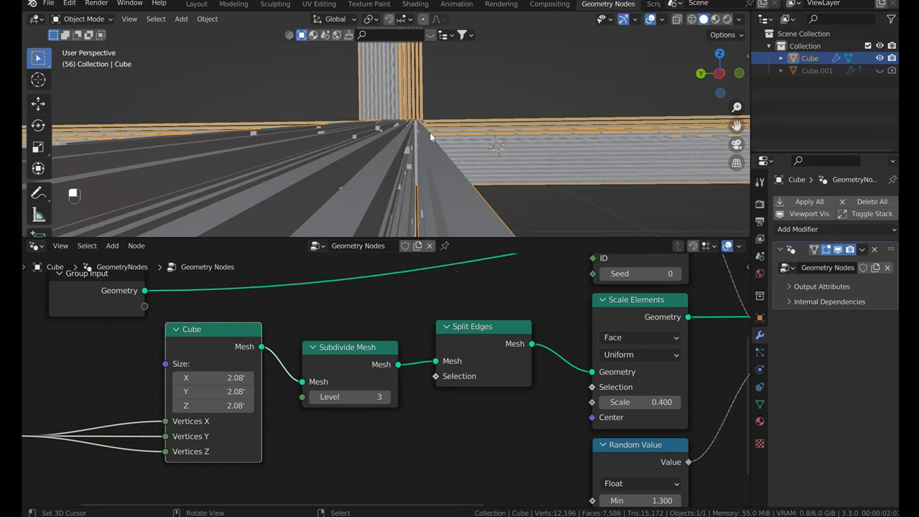
pyautogui.scroll(2, 430, 136)
pyautogui.scroll(-4, 430, 136)
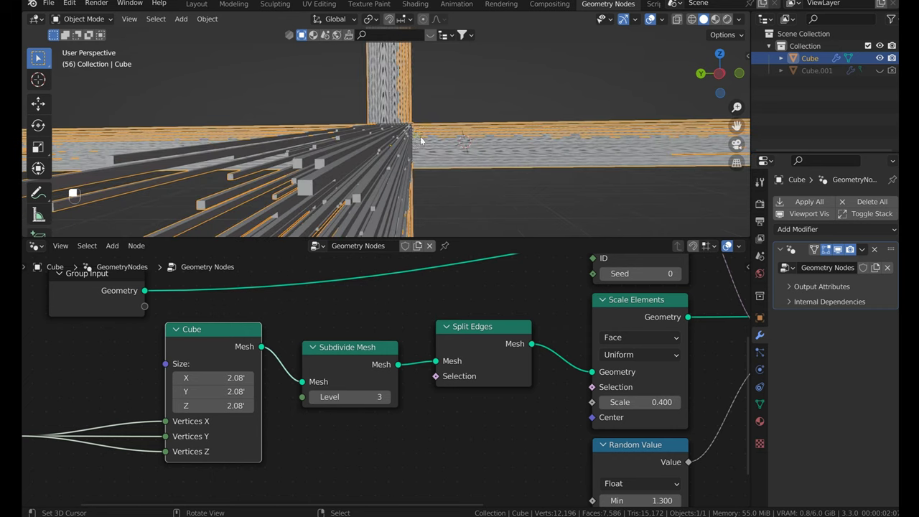
pyautogui.keyDown('shift'); pyautogui.moveTo(422, 141); pyautogui.dragTo(421, 111, button='middle'); pyautogui.keyUp('shift')
pyautogui.moveTo(482, 400); pyautogui.dragTo(260, 356, button='middle')
pyautogui.click(455, 359)
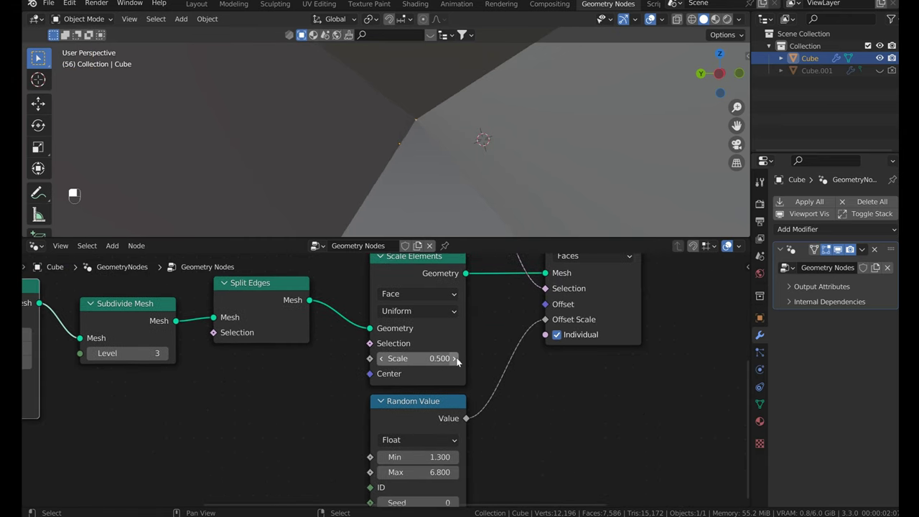
pyautogui.click(455, 358)
pyautogui.click(455, 358)
pyautogui.scroll(-4, 461, 142)
pyautogui.moveTo(468, 146); pyautogui.dragTo(447, 160, button='middle')
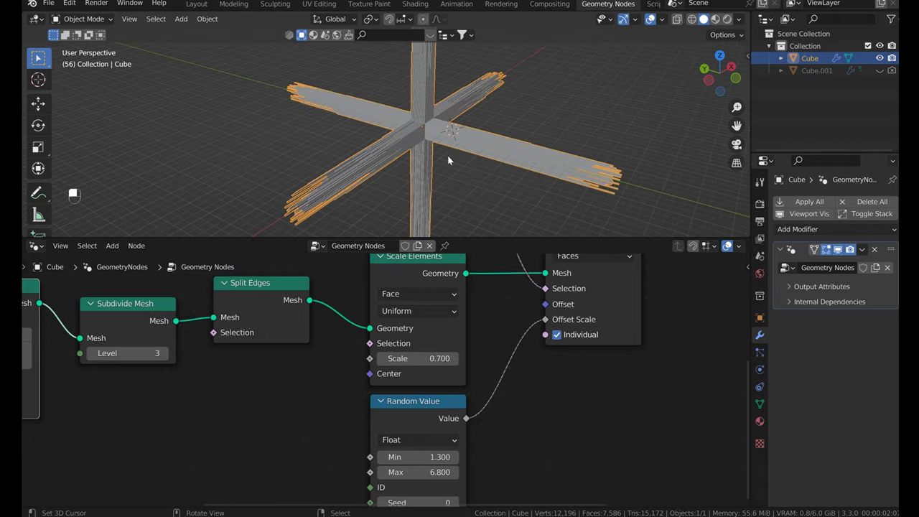
# - Switch to the Layout workspace and show the structure in Material Preview shading
pyautogui.click(198, 4)
pyautogui.scroll(-6, 465, 238)
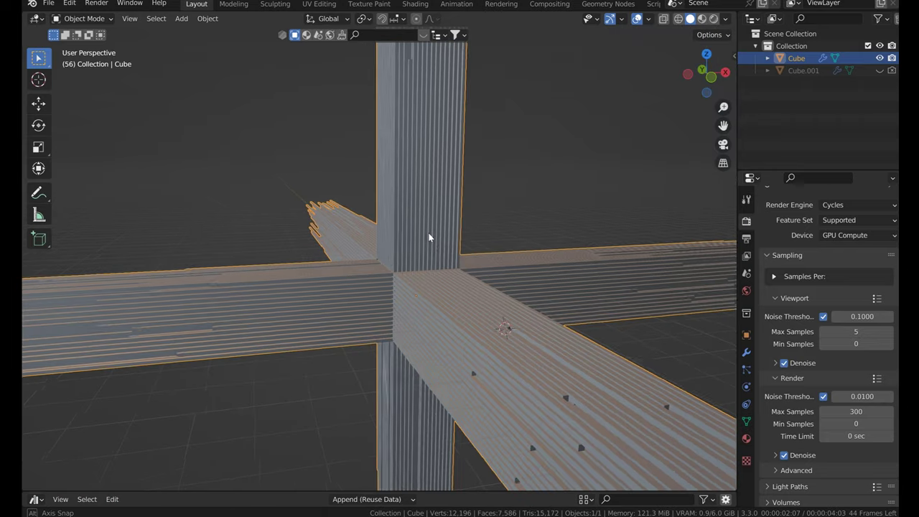
pyautogui.moveTo(436, 233); pyautogui.dragTo(486, 237, button='middle')
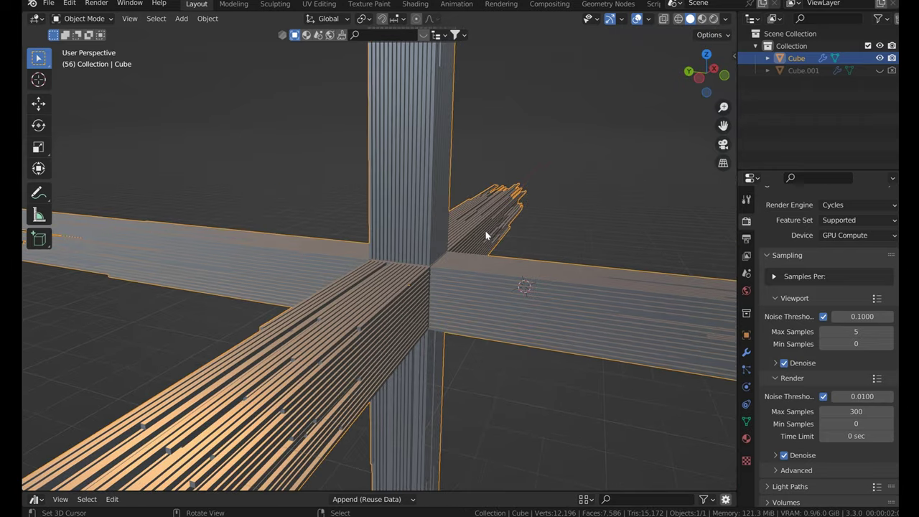
pyautogui.click(703, 19)
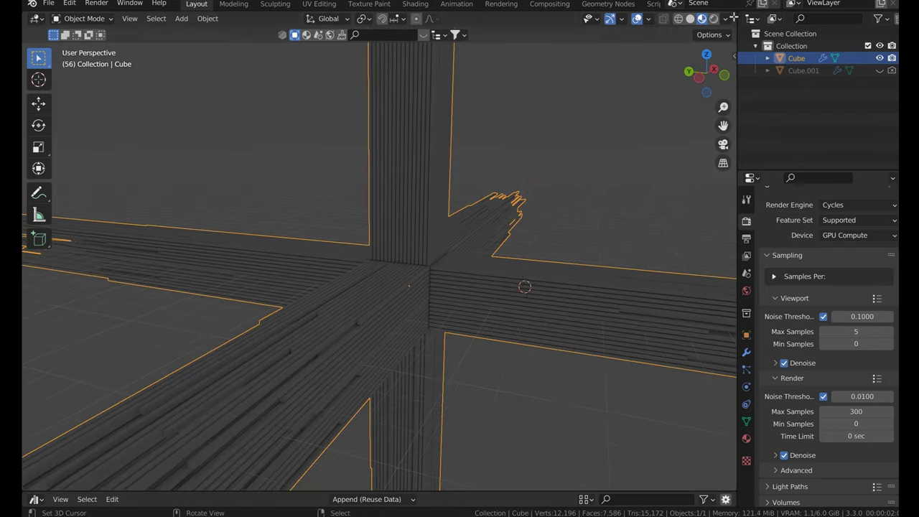
pyautogui.click(726, 19)
pyautogui.scroll(-2, 557, 231)
pyautogui.moveTo(554, 177); pyautogui.dragTo(530, 188, button='middle')
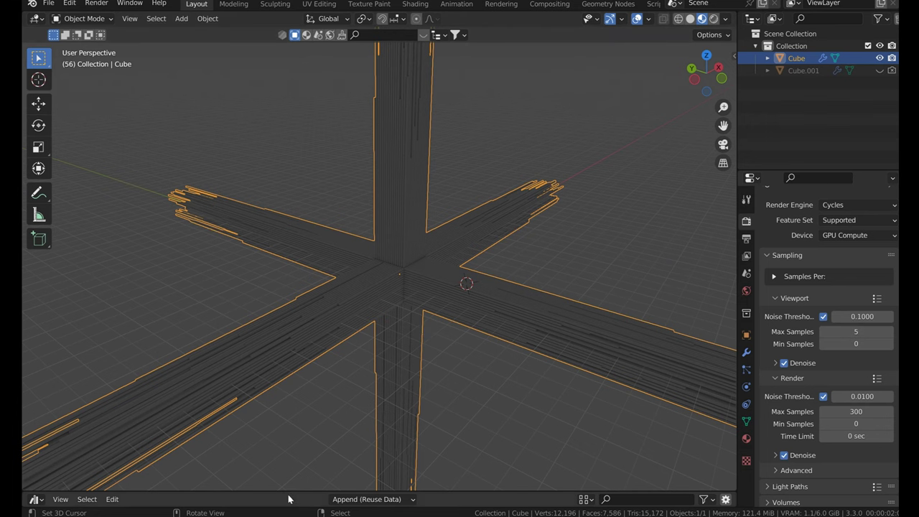
# - Apply the third AB_carrelage material from the User Library to the structure and disable Scene World in the preview shading
pyautogui.moveTo(288, 491); pyautogui.dragTo(301, 422)
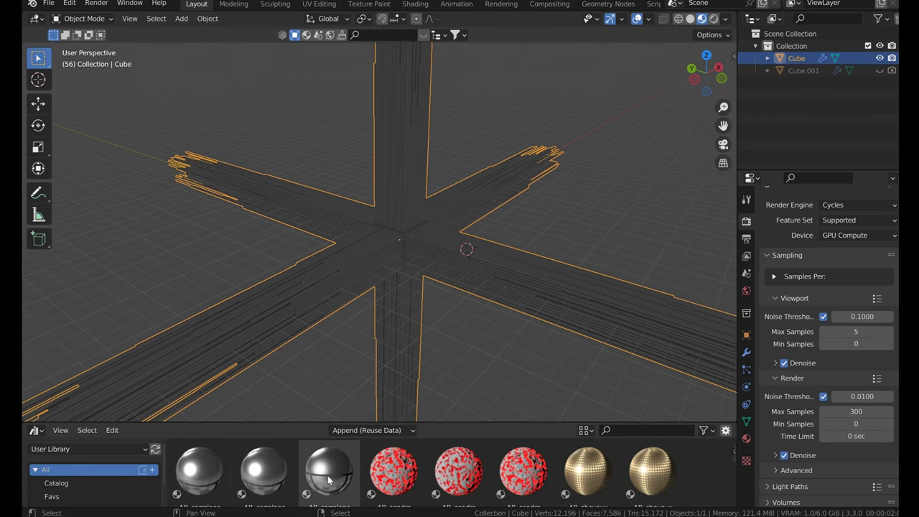
pyautogui.moveTo(330, 480); pyautogui.dragTo(411, 208)
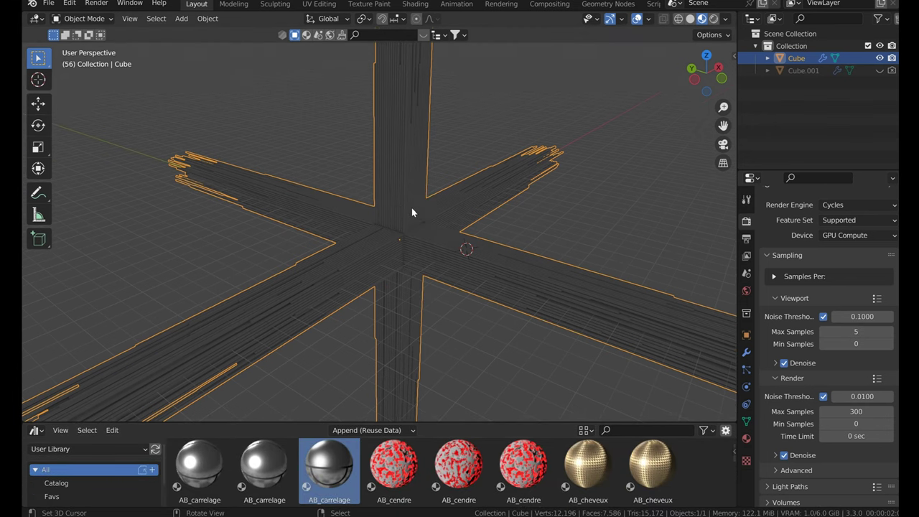
pyautogui.click(725, 21)
pyautogui.click(657, 93)
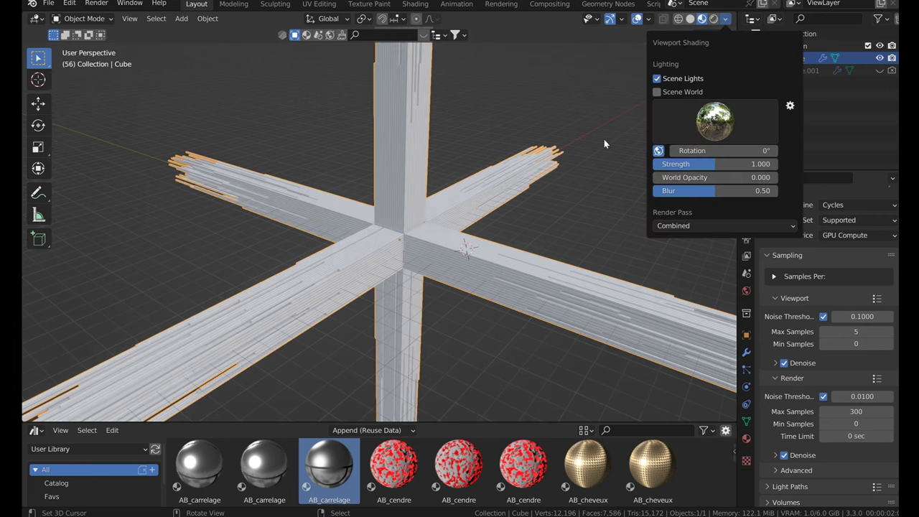
pyautogui.scroll(4, 502, 287)
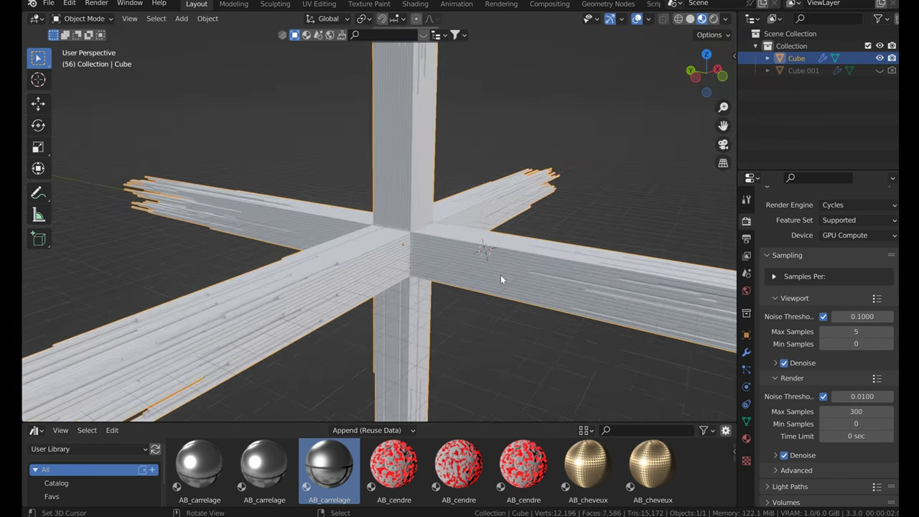
# - Return to the Geometry Nodes workspace and move Group Output and Join Geometry away from Extrude Mesh to make room
pyautogui.click(587, 6)
pyautogui.moveTo(657, 295); pyautogui.dragTo(481, 410, button='middle')
pyautogui.scroll(-3, 549, 349)
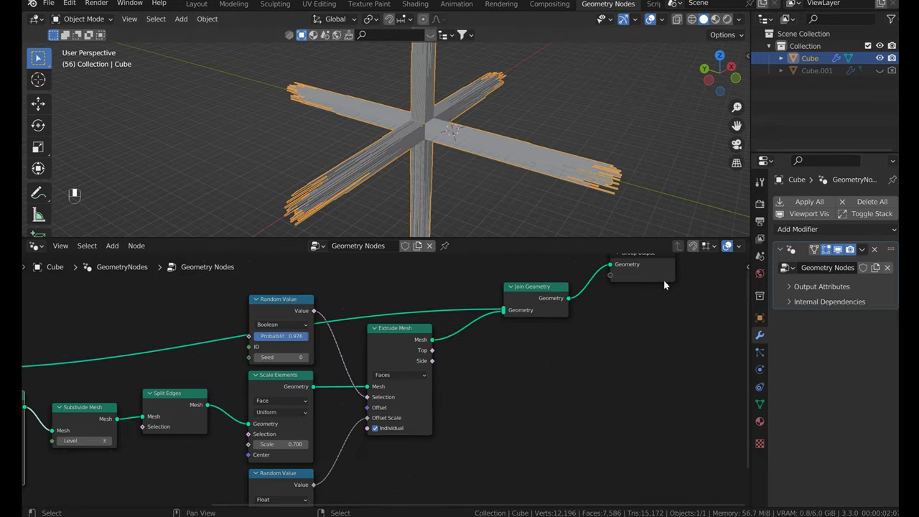
pyautogui.moveTo(663, 279); pyautogui.dragTo(501, 368, button='middle')
pyautogui.moveTo(475, 344); pyautogui.dragTo(600, 321)
pyautogui.moveTo(379, 384); pyautogui.dragTo(465, 298)
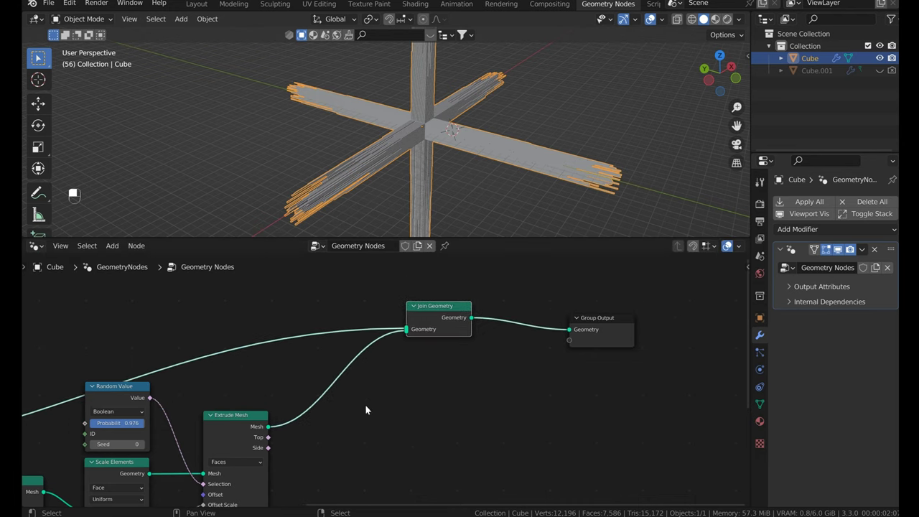
# - Add a Set Material node on the link between Extrude Mesh and Join Geometry
pyautogui.press('space')
pyautogui.write('set m')
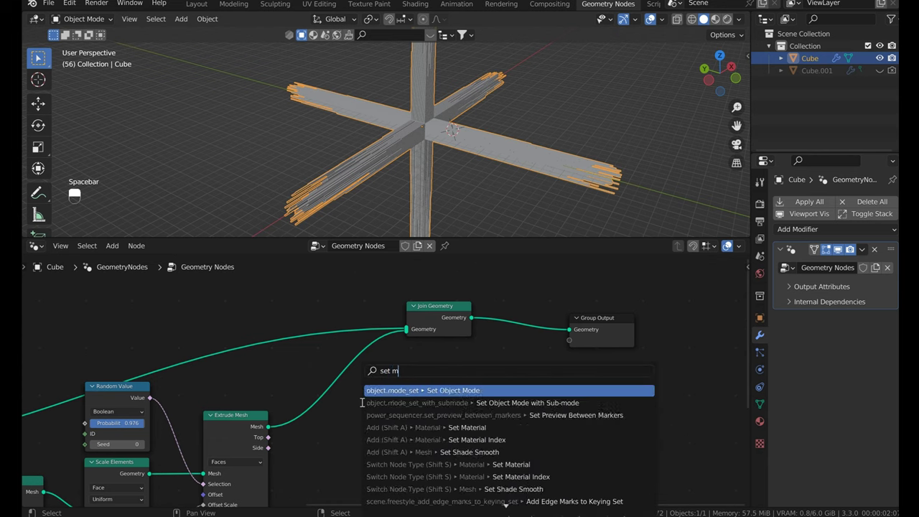
pyautogui.write('at')
pyautogui.press('Return')
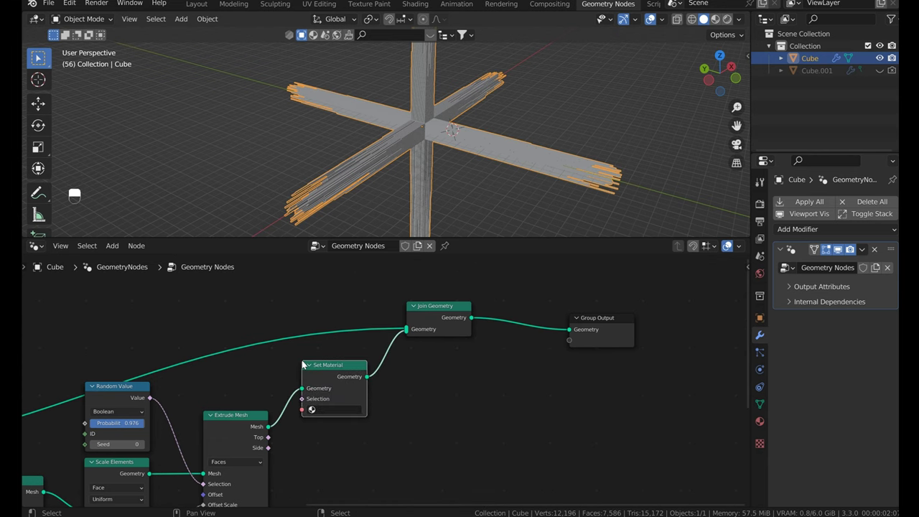
pyautogui.click(341, 407)
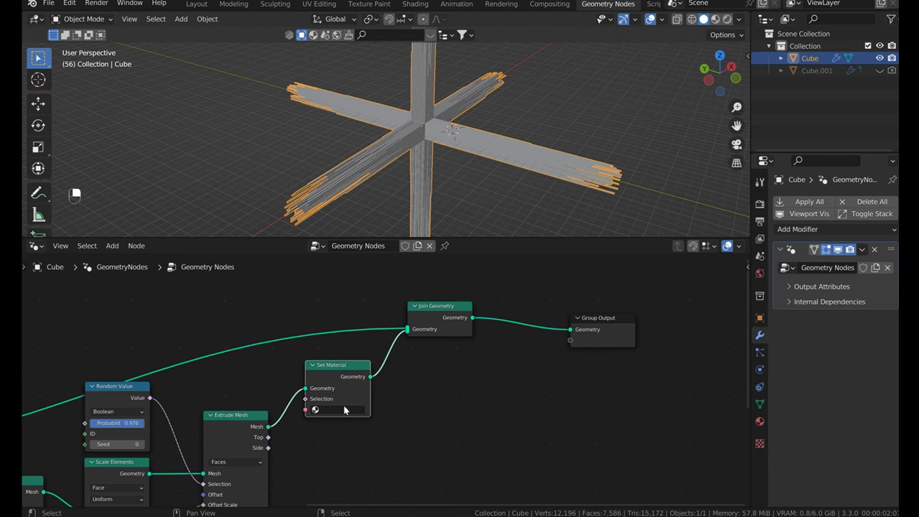
# - Look up the material assigned to the cube and choose AB_carrelage in the Set Material node
pyautogui.click(759, 420)
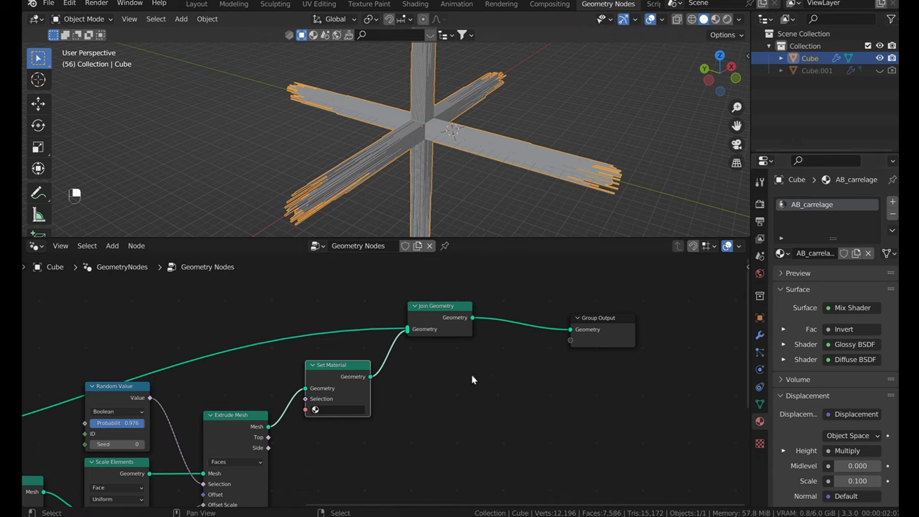
pyautogui.click(337, 409)
pyautogui.click(341, 426)
# - Switch the 3D viewport to Material Preview and inspect the tile material on the extruded arms up close
pyautogui.moveTo(489, 129); pyautogui.dragTo(438, 147, button='middle')
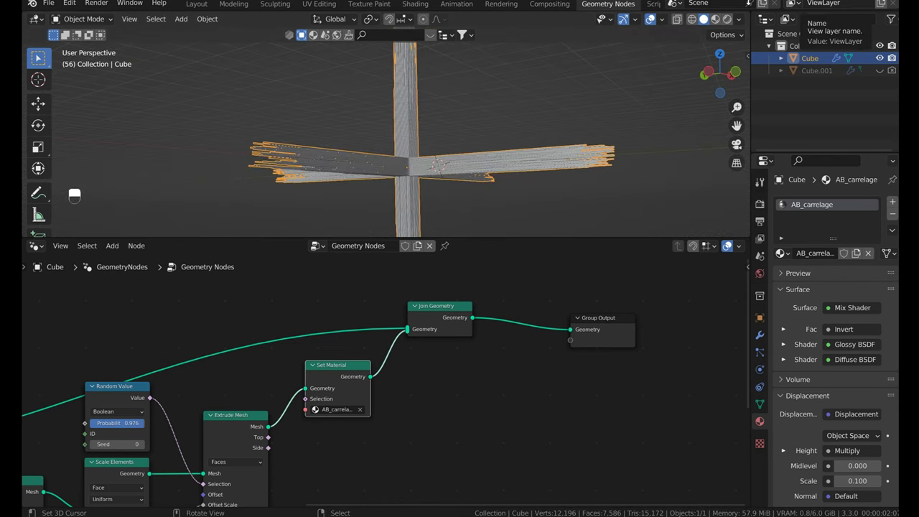
pyautogui.moveTo(520, 175); pyautogui.dragTo(515, 173, button='middle')
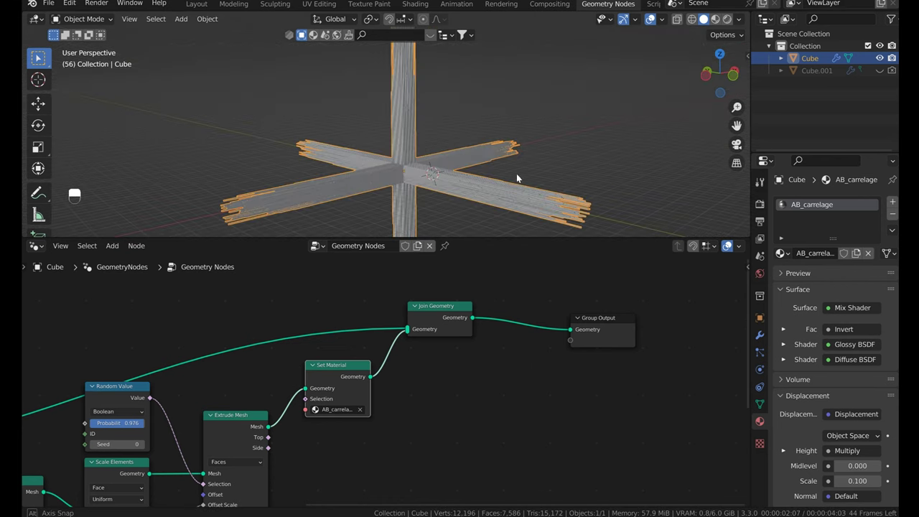
pyautogui.click(716, 19)
pyautogui.scroll(7, 480, 152)
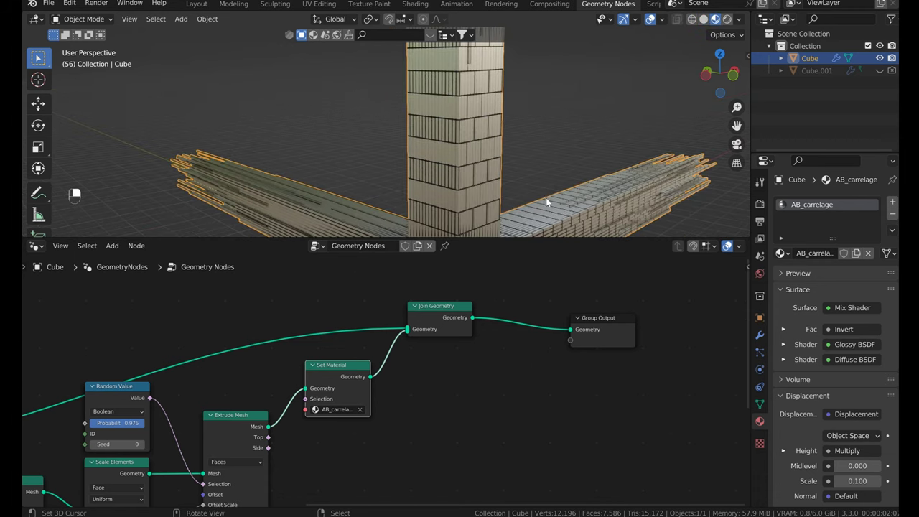
pyautogui.moveTo(546, 198); pyautogui.dragTo(361, 127, button='middle')
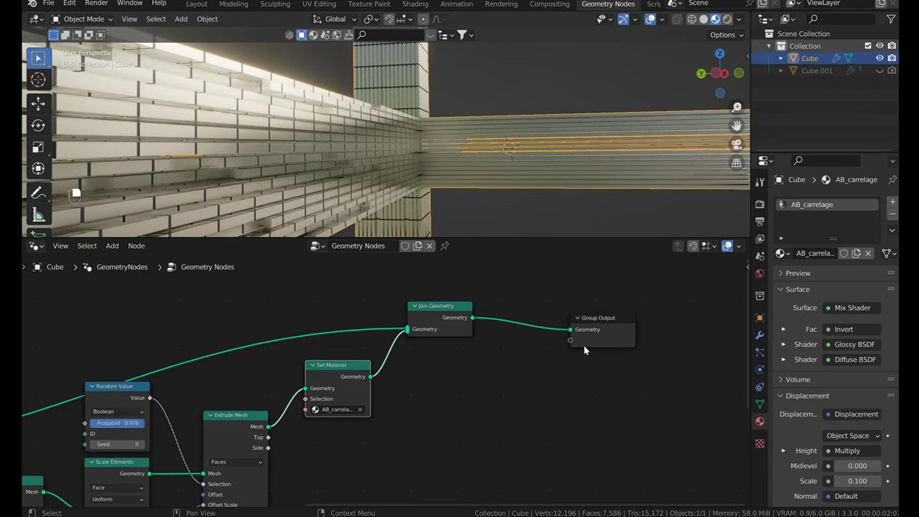
# - Split the node editor horizontally to create a shallow second area below the Set Material node
pyautogui.scroll(5, 391, 399)
pyautogui.moveTo(310, 414); pyautogui.dragTo(465, 394, button='middle')
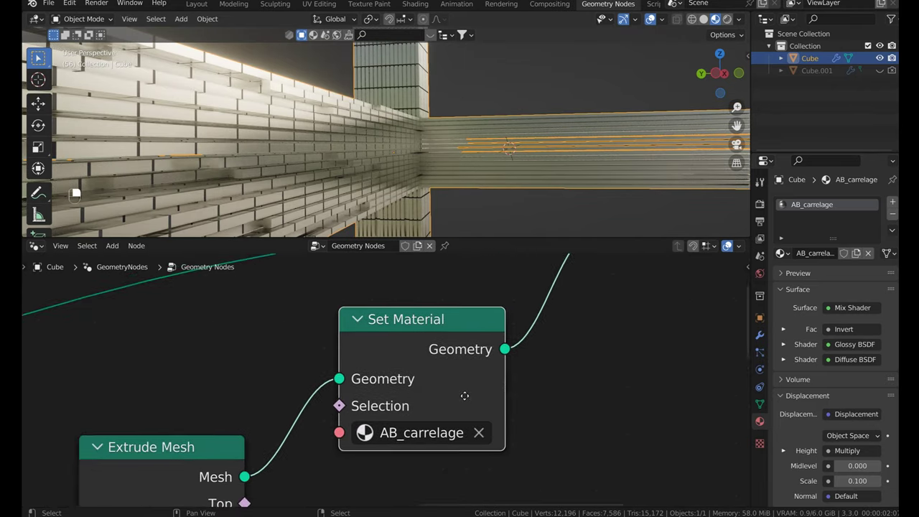
pyautogui.scroll(1, 466, 394)
pyautogui.moveTo(407, 305)
pyautogui.mouseDown()
pyautogui.moveTo(456, 288)
pyautogui.moveTo(403, 310)
pyautogui.mouseUp()
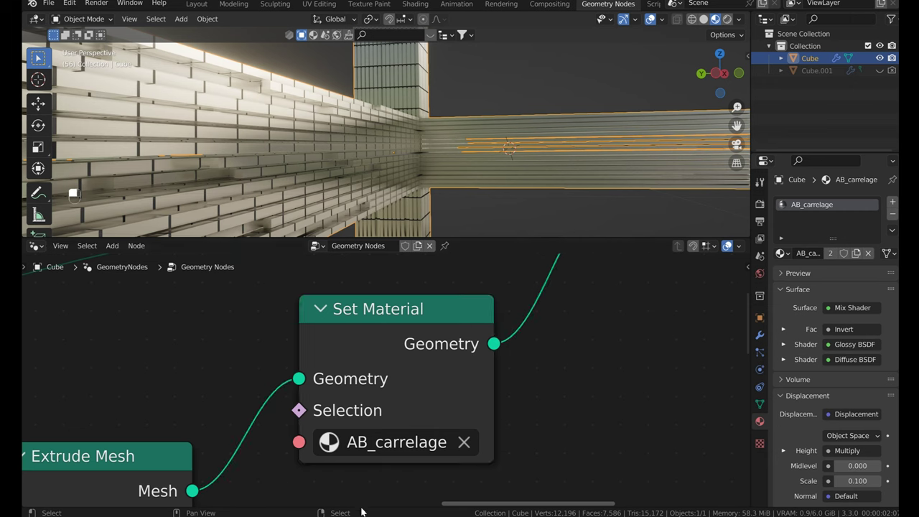
pyautogui.rightClick(358, 507)
pyautogui.click(327, 505)
pyautogui.click(263, 440)
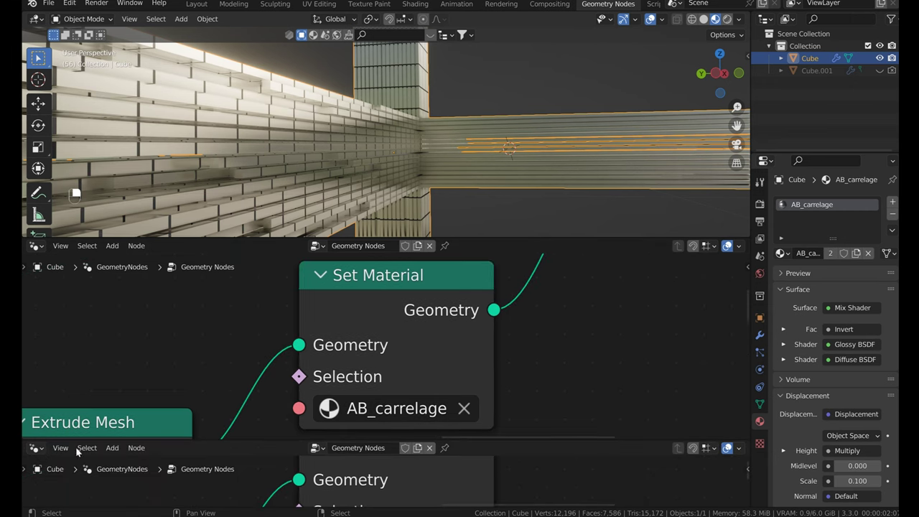
# - Turn the new lower area into an Asset Browser, make it taller, and reduce the 3D viewport's height
pyautogui.click(36, 447)
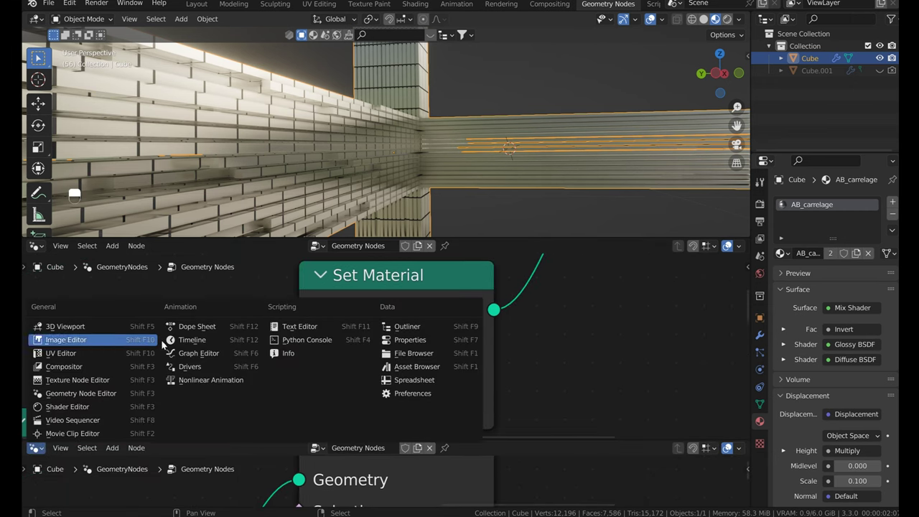
pyautogui.click(416, 366)
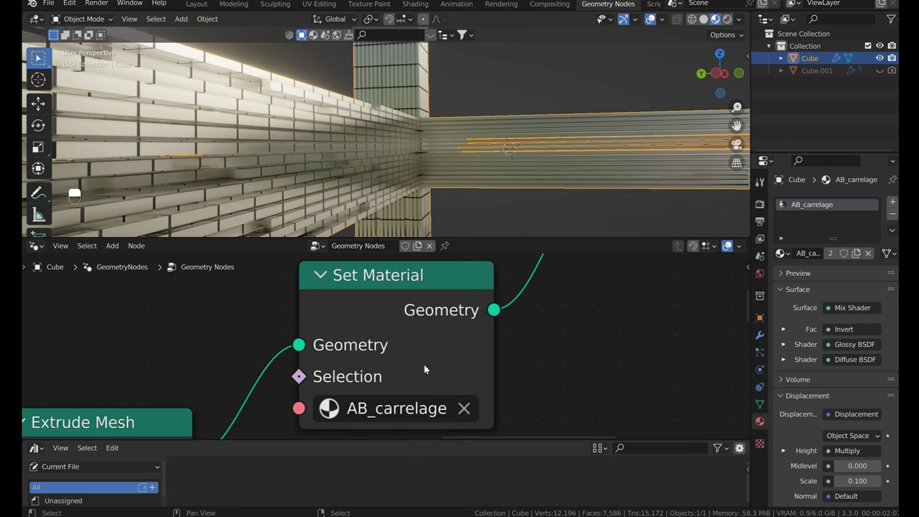
pyautogui.moveTo(241, 440); pyautogui.dragTo(280, 363)
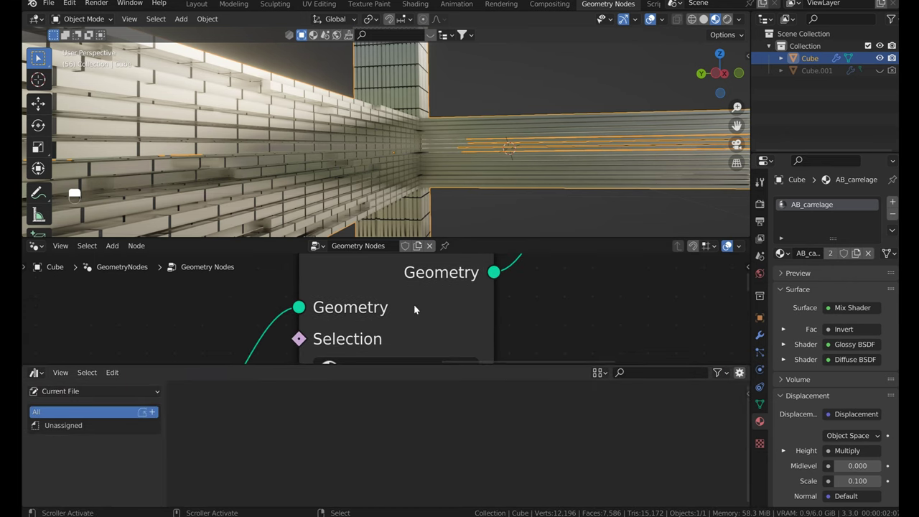
pyautogui.moveTo(445, 235); pyautogui.dragTo(445, 152)
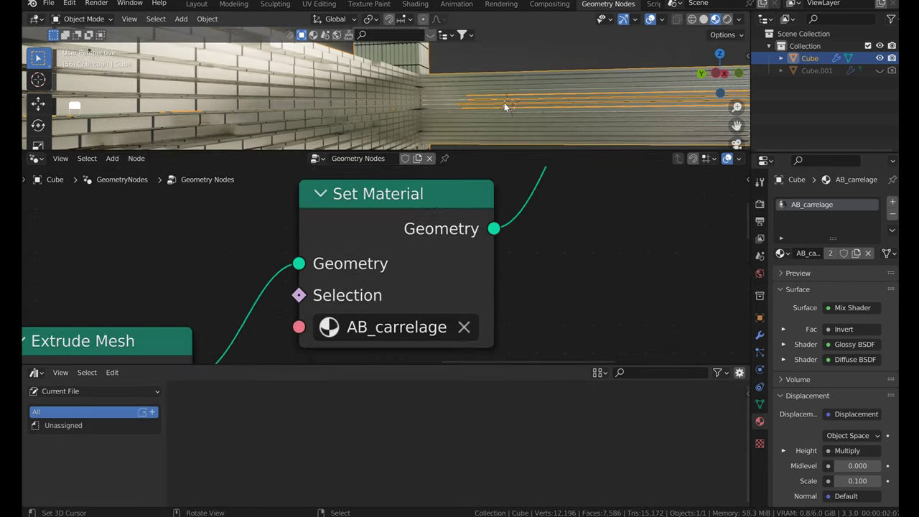
# - Enlarge the Layout workspace's Asset Browser and apply the scifi2 material from the User Library's Favs catalog to the cube
pyautogui.moveTo(501, 108); pyautogui.dragTo(466, 107, button='middle')
pyautogui.click(95, 426)
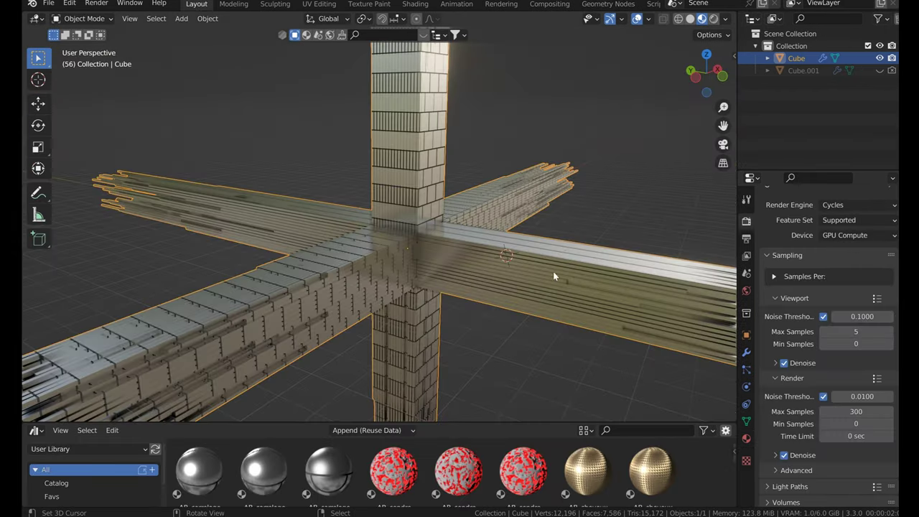
pyautogui.moveTo(554, 276); pyautogui.dragTo(499, 282, button='middle')
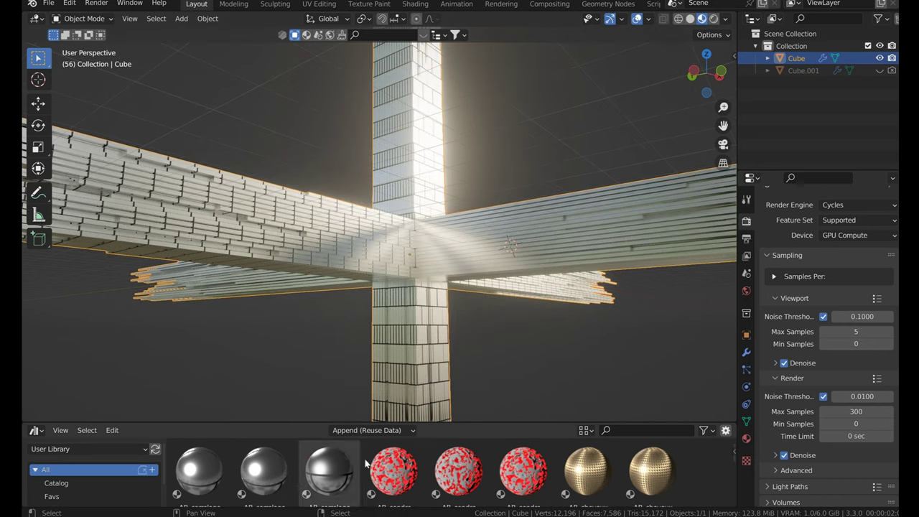
pyautogui.moveTo(386, 424); pyautogui.dragTo(392, 343)
pyautogui.scroll(-5, 584, 442)
pyautogui.scroll(-8, 382, 426)
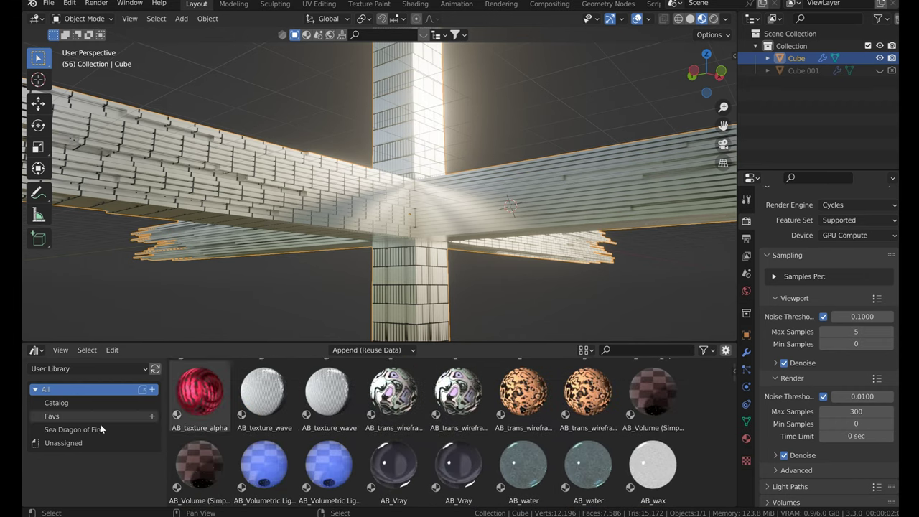
pyautogui.click(92, 417)
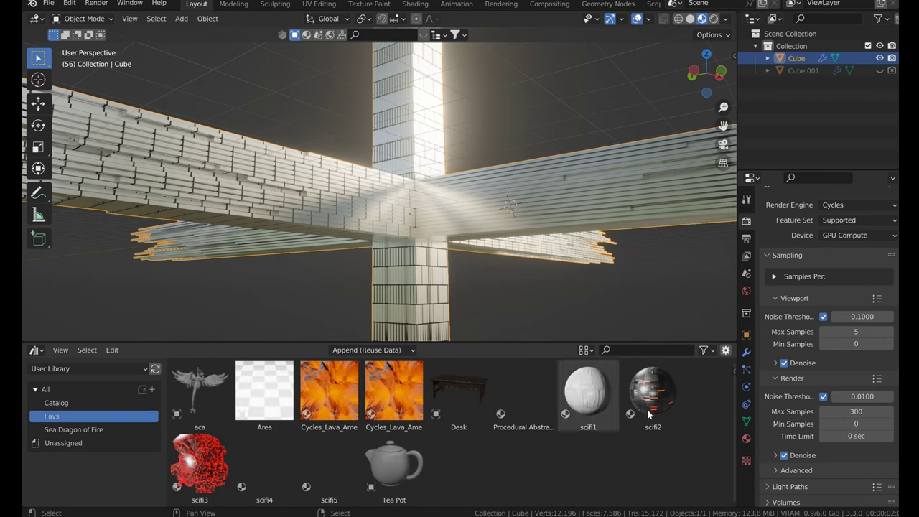
pyautogui.moveTo(664, 411); pyautogui.dragTo(391, 204)
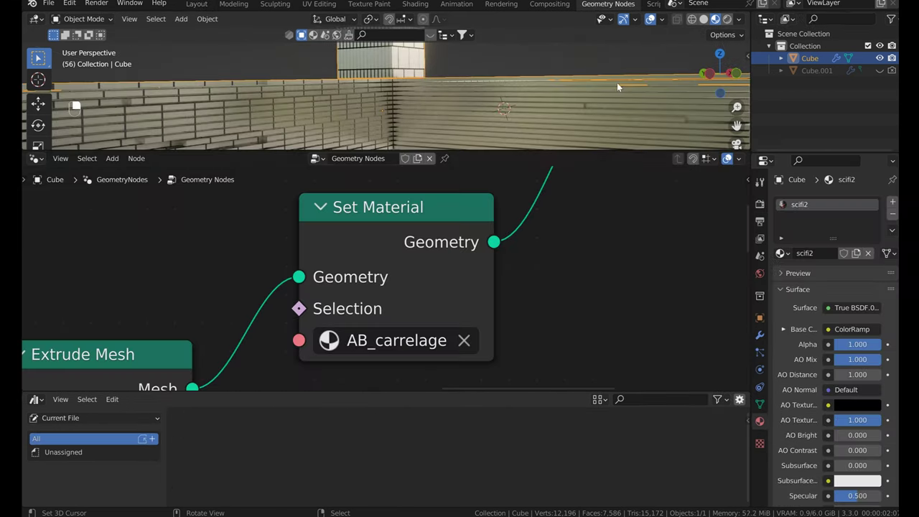
# - Choose scifi2 in the Set Material node of the Geometry Nodes tree and inspect the extruded arms
pyautogui.click(608, 4)
pyautogui.click(419, 342)
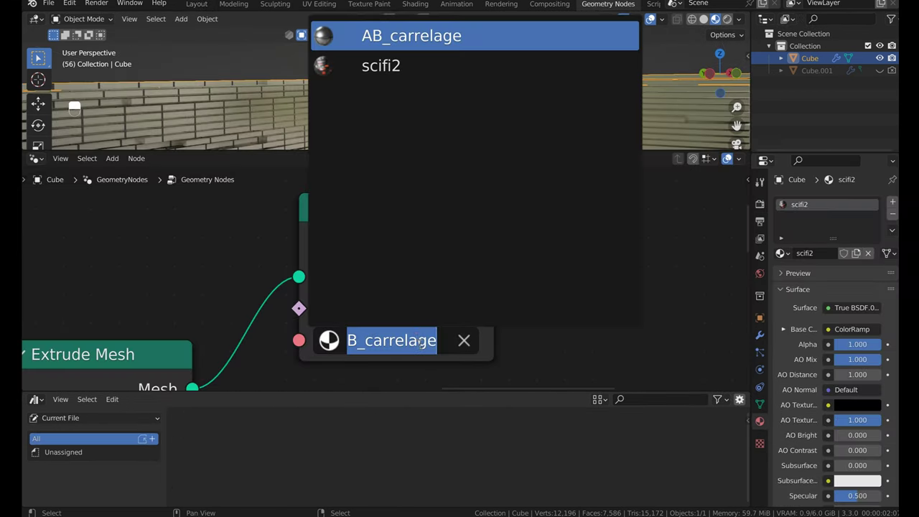
pyautogui.click(400, 65)
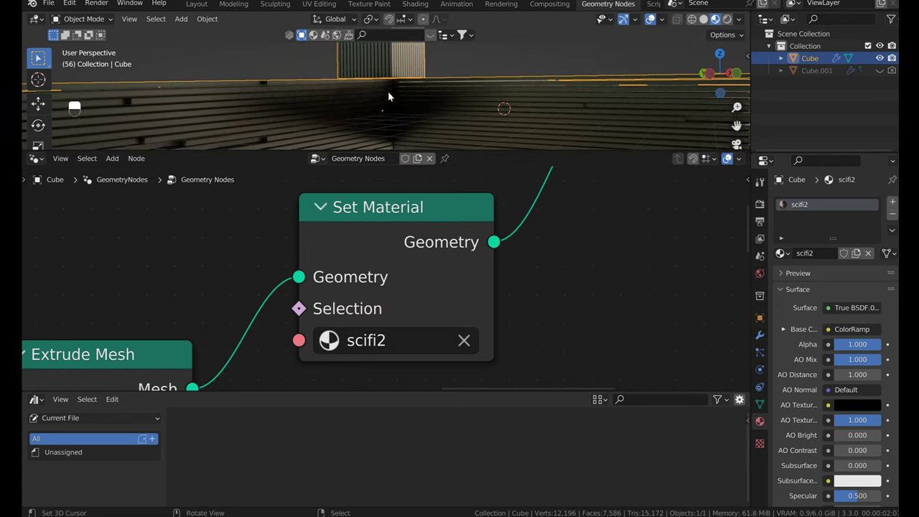
pyautogui.moveTo(416, 122); pyautogui.dragTo(438, 122, button='middle')
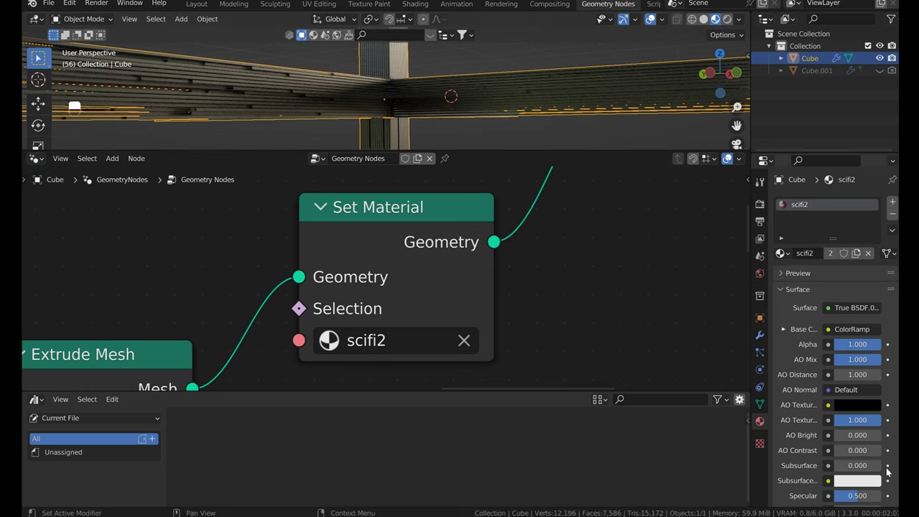
# - Examine the scifi2 material's surface properties and its shader node tree in the Shading workspace
pyautogui.scroll(-5, 840, 445)
pyautogui.scroll(-2, 839, 446)
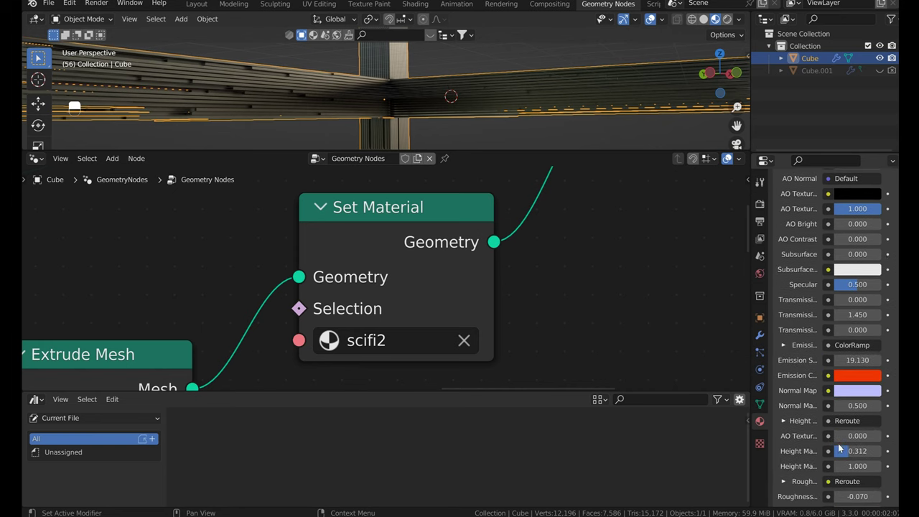
pyautogui.scroll(-6, 836, 447)
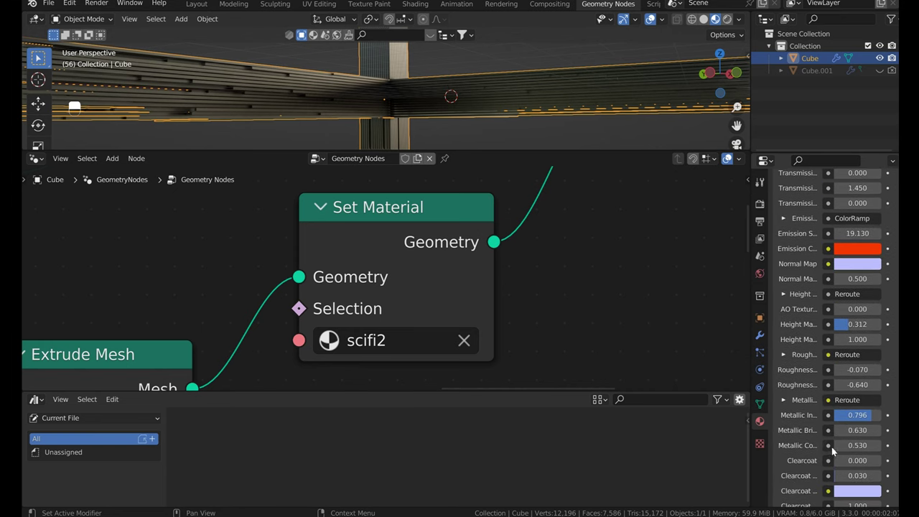
pyautogui.scroll(-3, 819, 444)
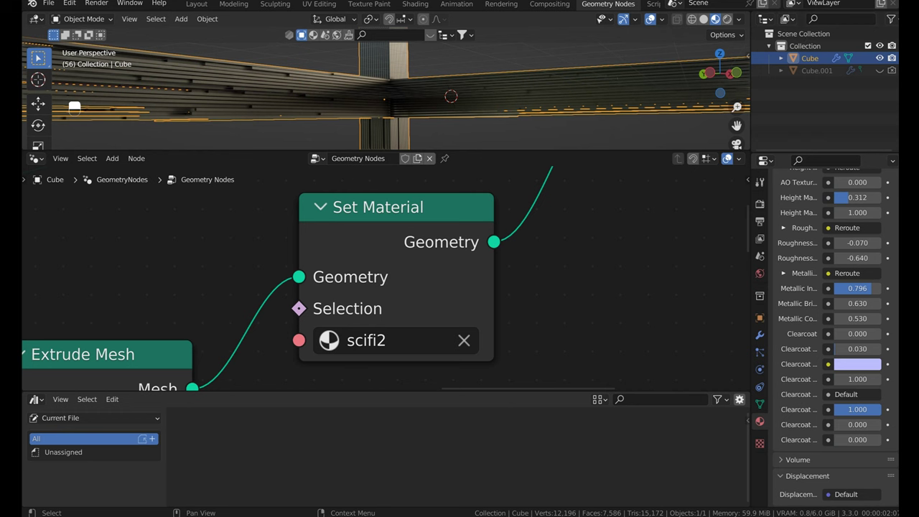
pyautogui.scroll(15, 836, 323)
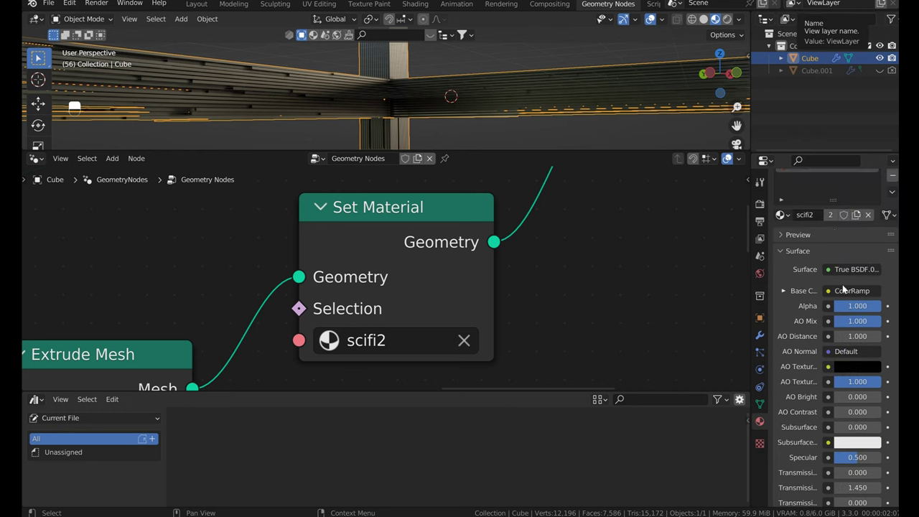
pyautogui.click(414, 4)
pyautogui.scroll(2, 414, 366)
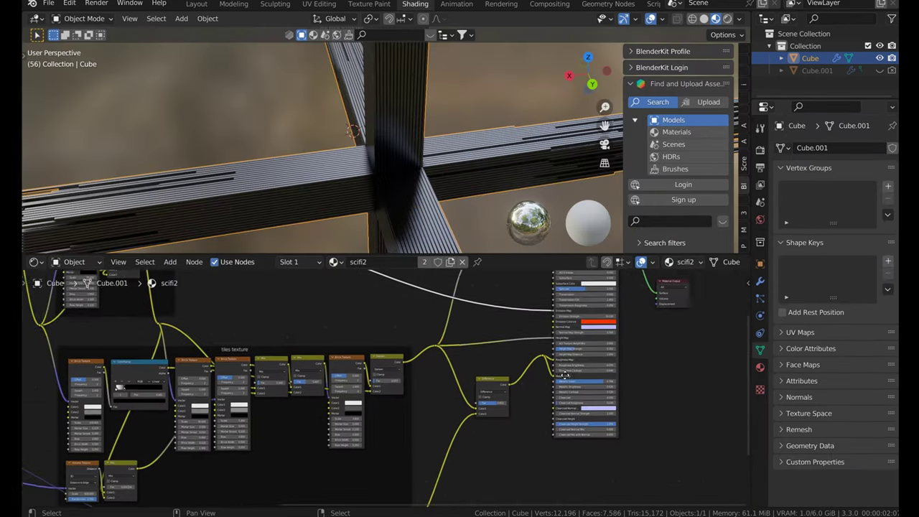
pyautogui.scroll(-5, 427, 377)
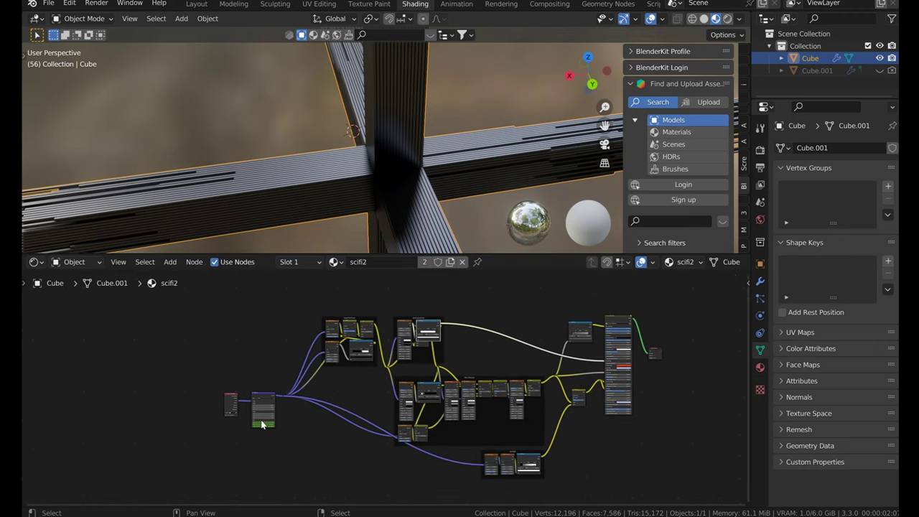
# - Clear the keyframes on the scifi2 Mapping node's Scale and set its X, Y and Z scale to 11.6
pyautogui.scroll(1, 282, 364)
pyautogui.moveTo(365, 213); pyautogui.dragTo(379, 188, button='middle')
pyautogui.scroll(12, 282, 392)
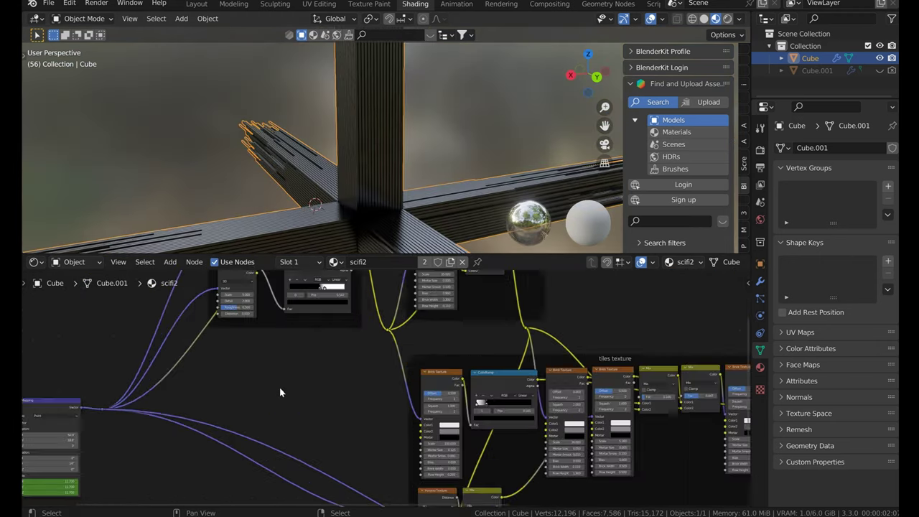
pyautogui.scroll(5, 281, 392)
pyautogui.moveTo(323, 417); pyautogui.dragTo(706, 325, button='middle')
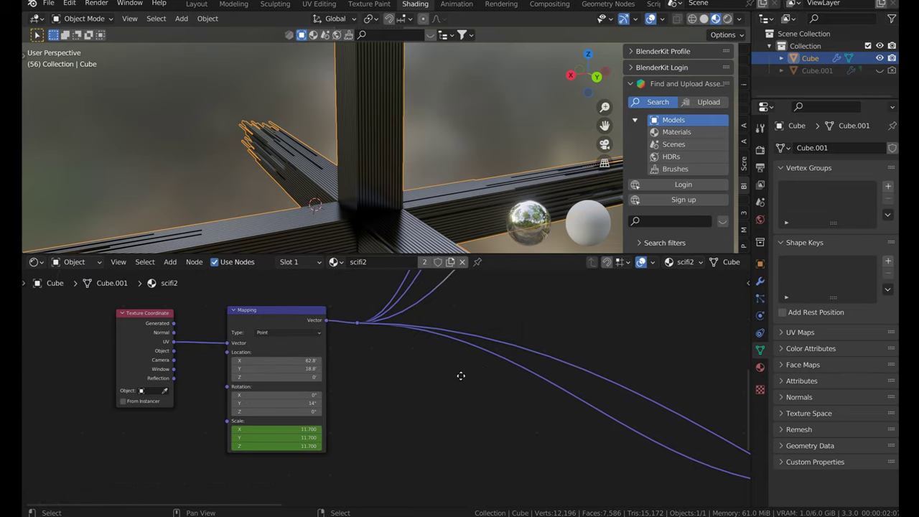
pyautogui.moveTo(383, 392); pyautogui.dragTo(469, 377, button='middle')
pyautogui.scroll(3, 451, 374)
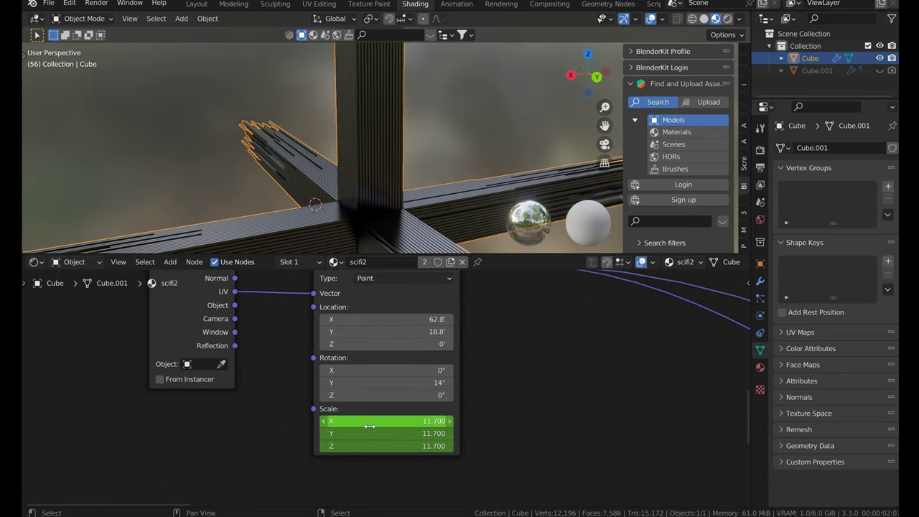
pyautogui.rightClick(370, 425)
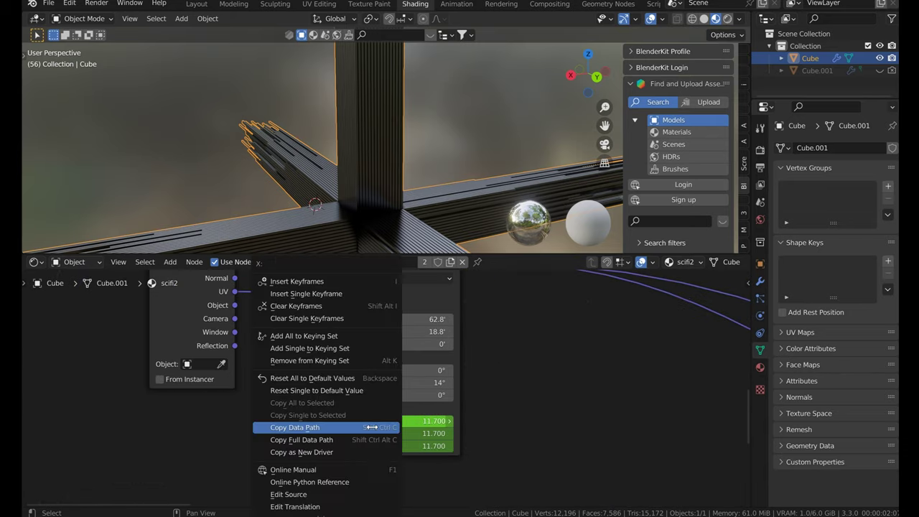
pyautogui.click(342, 307)
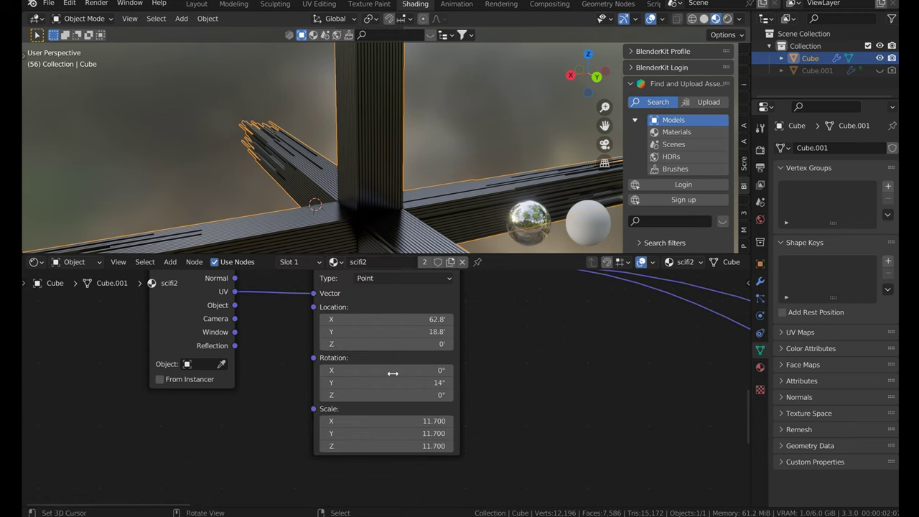
pyautogui.moveTo(370, 420); pyautogui.dragTo(371, 446)
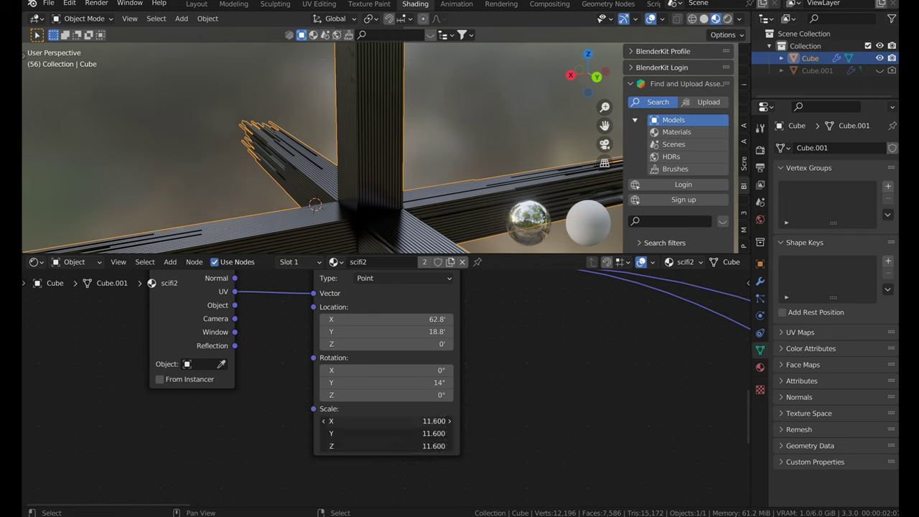
pyautogui.moveTo(464, 239); pyautogui.dragTo(491, 140)
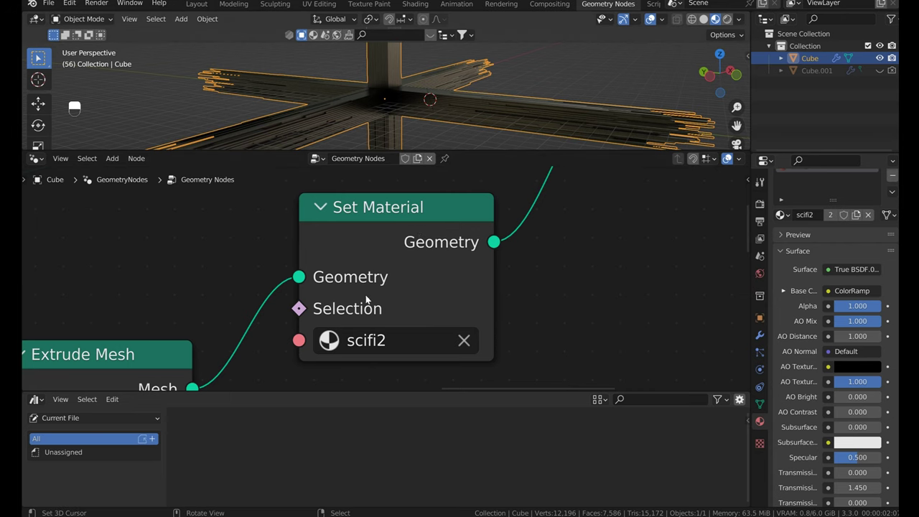
# - Make the geometry node editor taller and expose the Scale Elements node's Scale as a group input
pyautogui.scroll(-2, 349, 307)
pyautogui.moveTo(285, 392); pyautogui.dragTo(285, 491)
pyautogui.scroll(-3, 327, 346)
pyautogui.moveTo(327, 345); pyautogui.dragTo(623, 270, button='middle')
pyautogui.moveTo(137, 288); pyautogui.dragTo(384, 240)
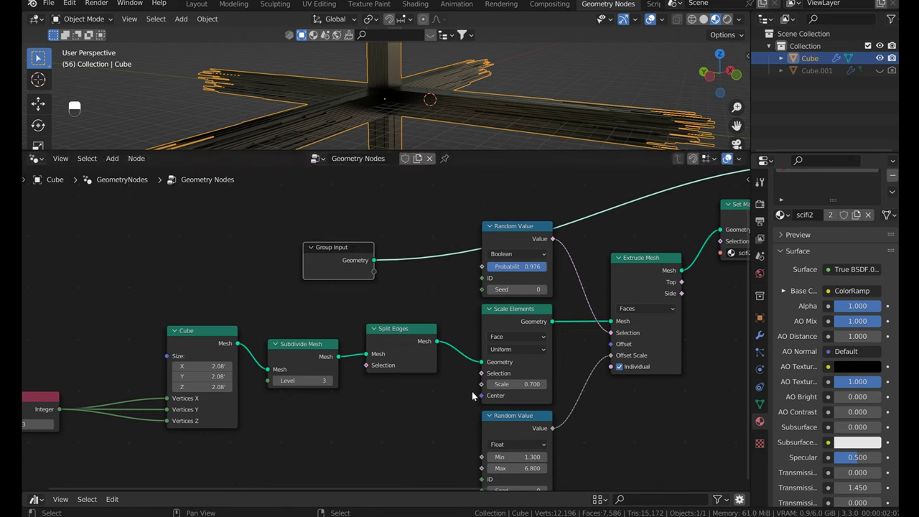
pyautogui.moveTo(480, 384); pyautogui.dragTo(373, 275)
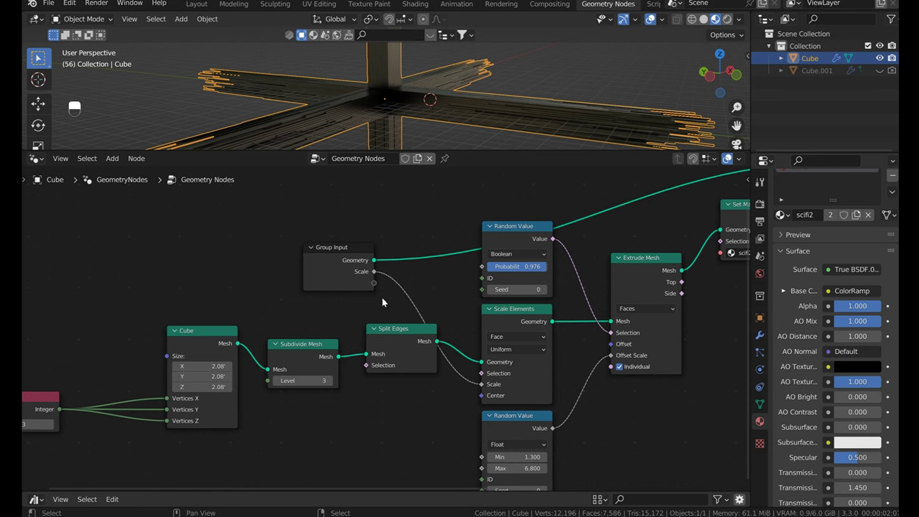
# - Expose the Min and Max of the float Random Value node as group inputs
pyautogui.moveTo(473, 433); pyautogui.dragTo(446, 391, button='middle')
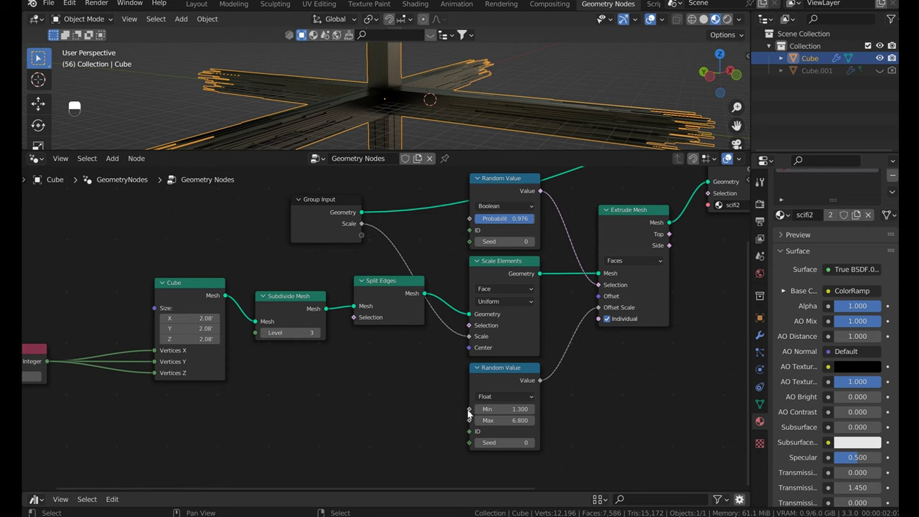
pyautogui.moveTo(469, 409); pyautogui.dragTo(361, 247)
pyautogui.moveTo(469, 420); pyautogui.dragTo(361, 247)
# - Expose the Subdivide Mesh Level and the Boolean Random Value's Probability as group inputs, and move the Group Input node clear of the others
pyautogui.moveTo(654, 377); pyautogui.dragTo(727, 369, button='middle')
pyautogui.moveTo(334, 361); pyautogui.dragTo(409, 381, button='middle')
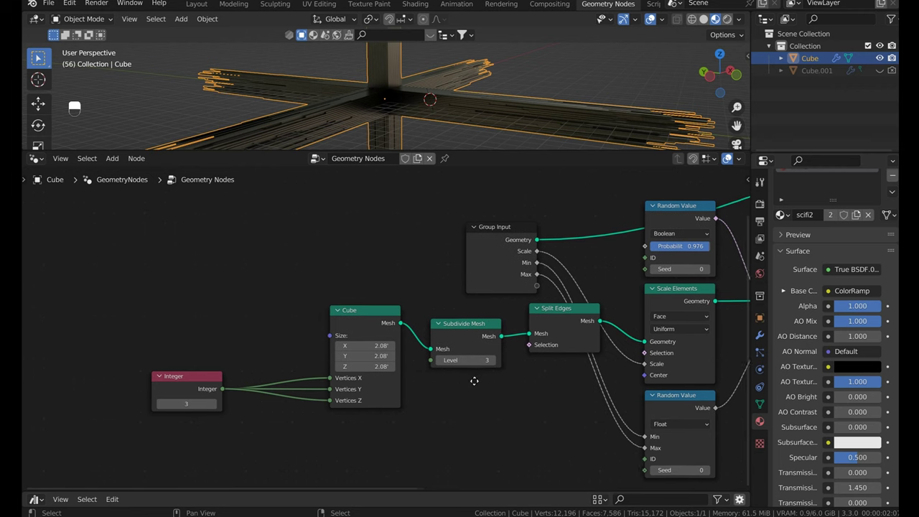
pyautogui.moveTo(474, 379); pyautogui.dragTo(327, 386, button='middle')
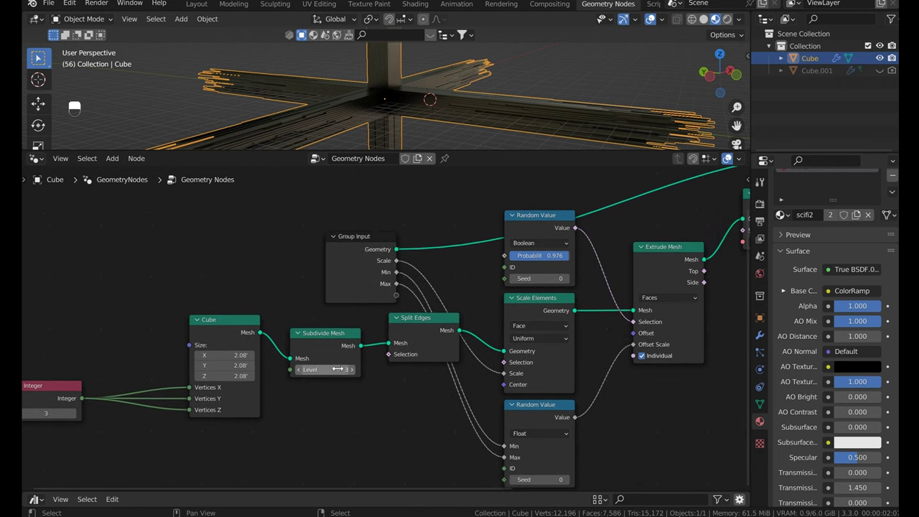
pyautogui.moveTo(290, 369); pyautogui.dragTo(397, 297)
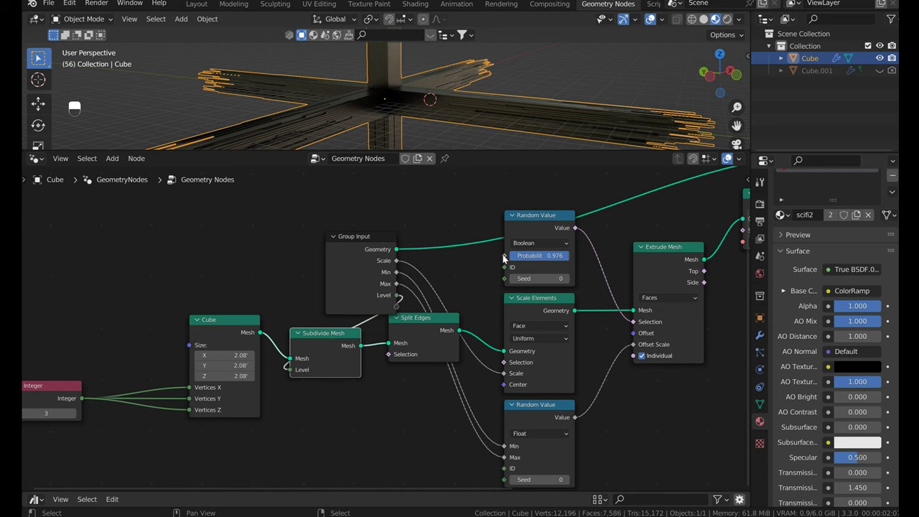
pyautogui.moveTo(505, 255); pyautogui.dragTo(396, 307)
pyautogui.moveTo(383, 236); pyautogui.dragTo(350, 206)
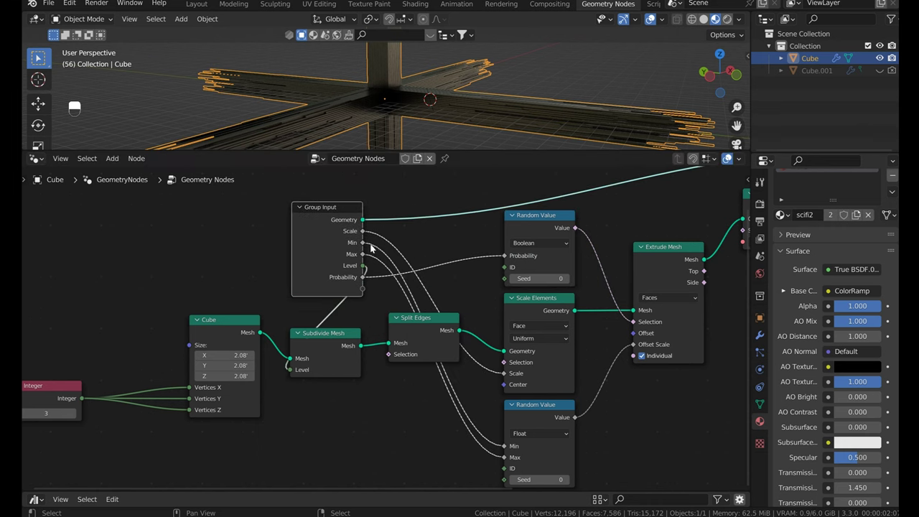
# - Show the cube's Geometry Nodes modifier in the Layout workspace, try a Scale of 0.19 and undo it
pyautogui.click(197, 5)
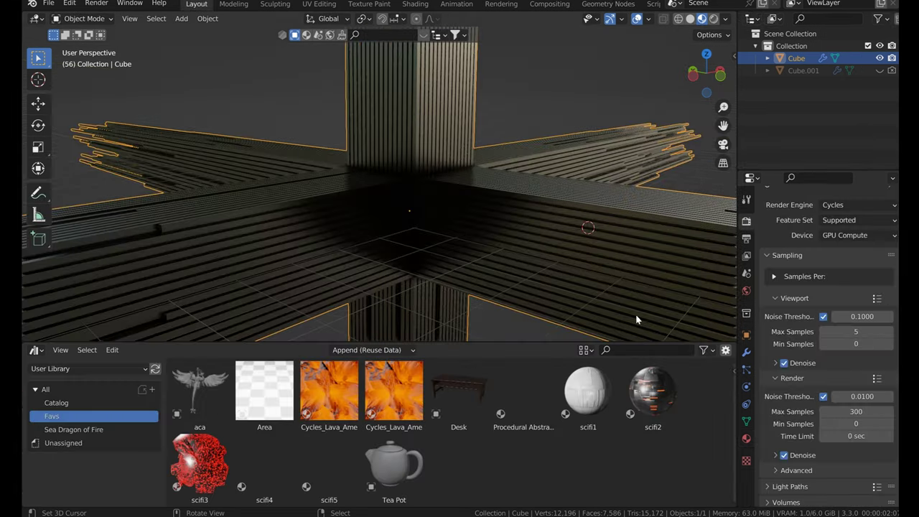
pyautogui.click(746, 352)
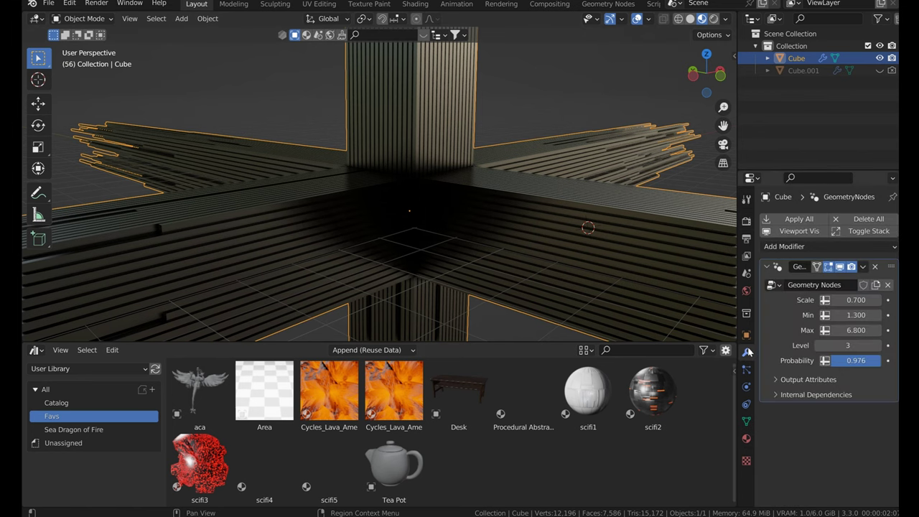
pyautogui.moveTo(856, 299); pyautogui.dragTo(819, 300)
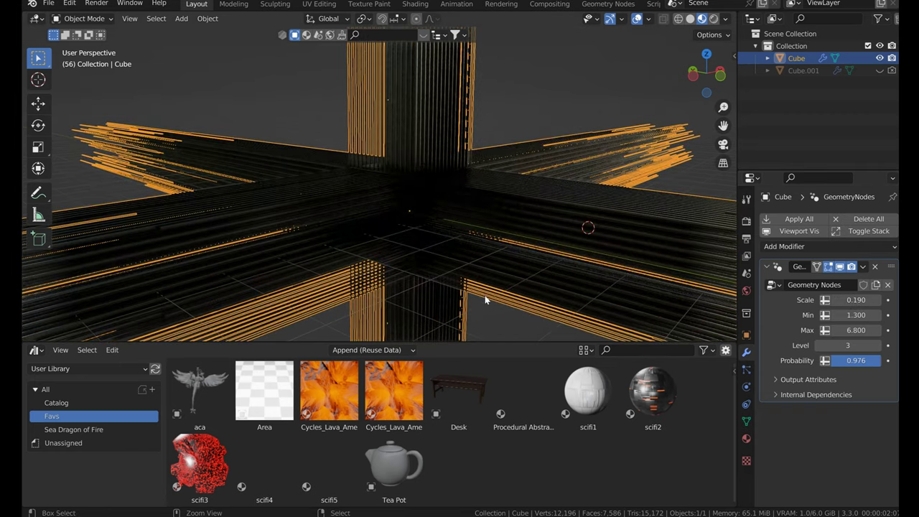
pyautogui.hotkey('ctrl', 'z')
# - Apply the scifi3 material from the asset library to the original cube at the structure's core and inspect it from below
pyautogui.moveTo(463, 246); pyautogui.dragTo(457, 221, button='middle')
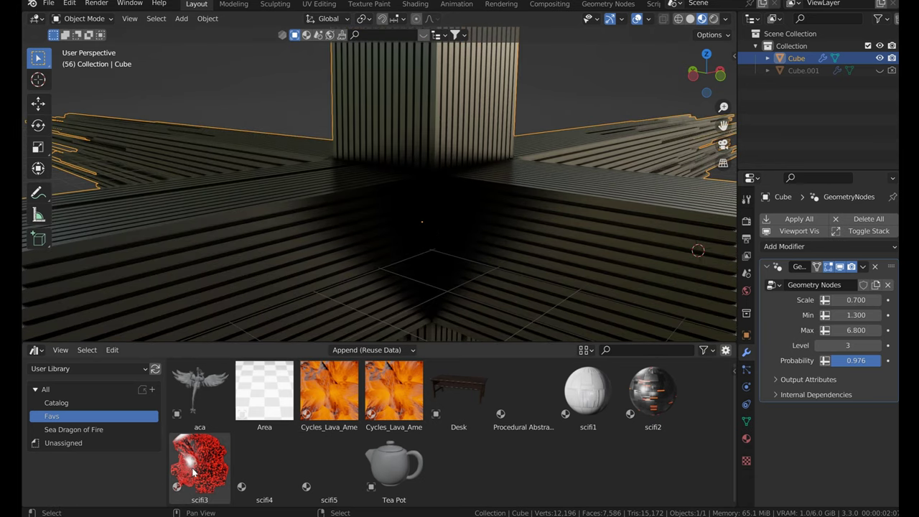
pyautogui.moveTo(192, 476); pyautogui.dragTo(435, 210)
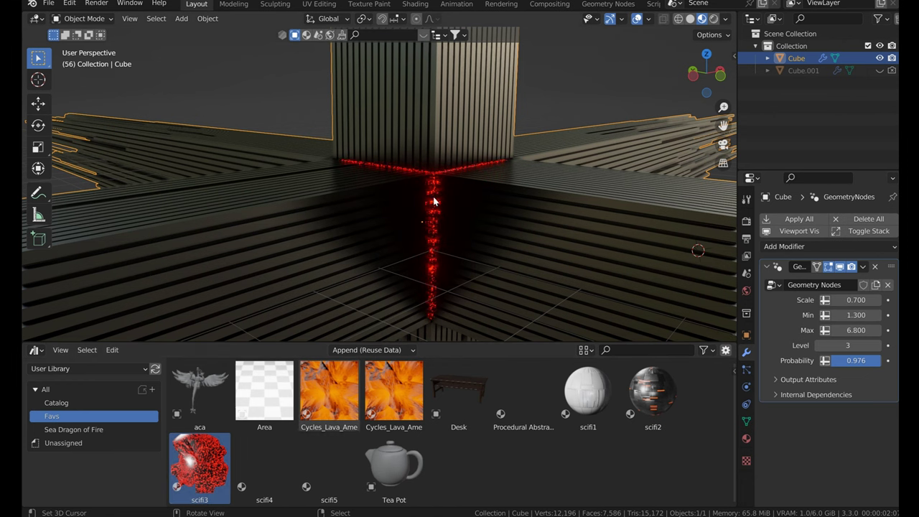
pyautogui.moveTo(479, 323); pyautogui.dragTo(545, 280, button='middle')
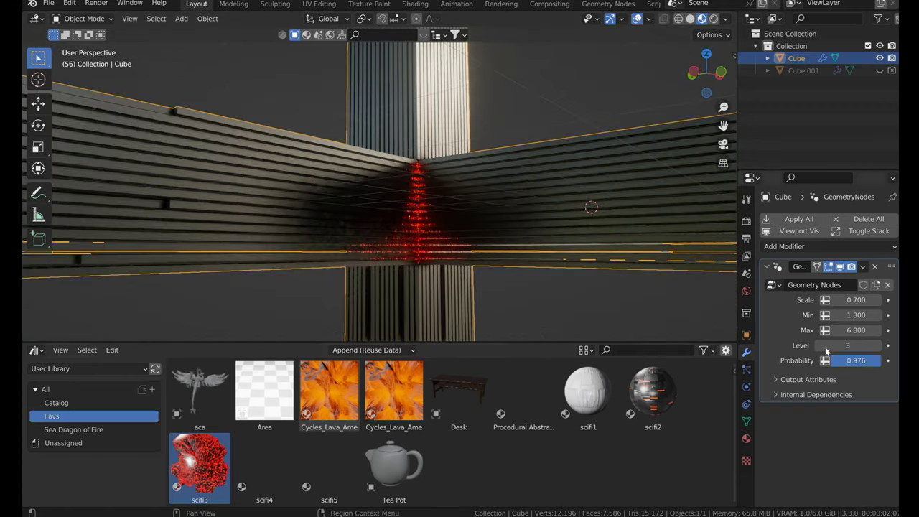
# - Set the modifier's Scale to 0.4 and try to apply the scifi3 material asset directly to the extruded beams
pyautogui.doubleClick(853, 300)
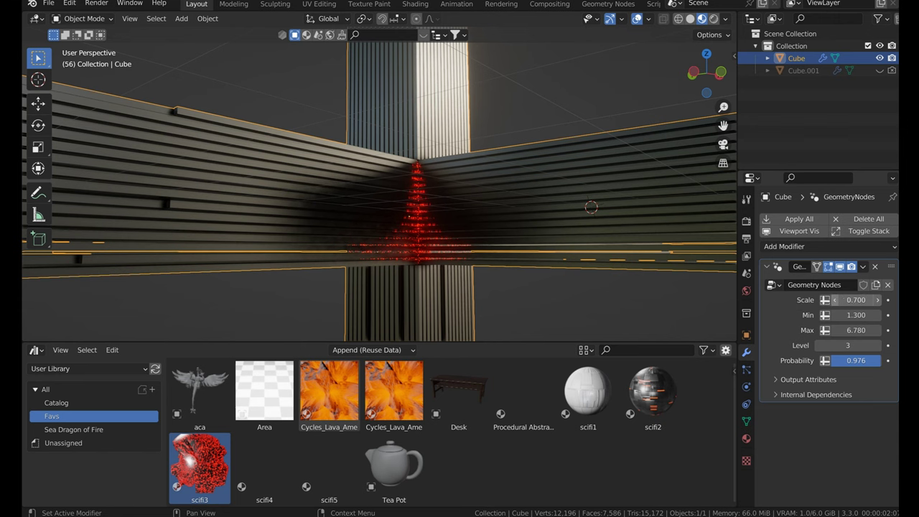
pyautogui.write('0.4')
pyautogui.press('Return')
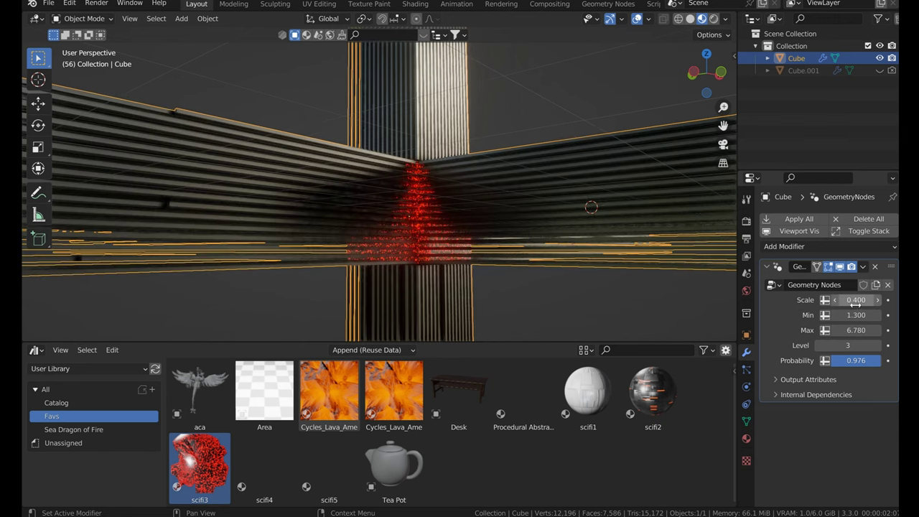
pyautogui.moveTo(430, 260); pyautogui.dragTo(423, 284, button='middle')
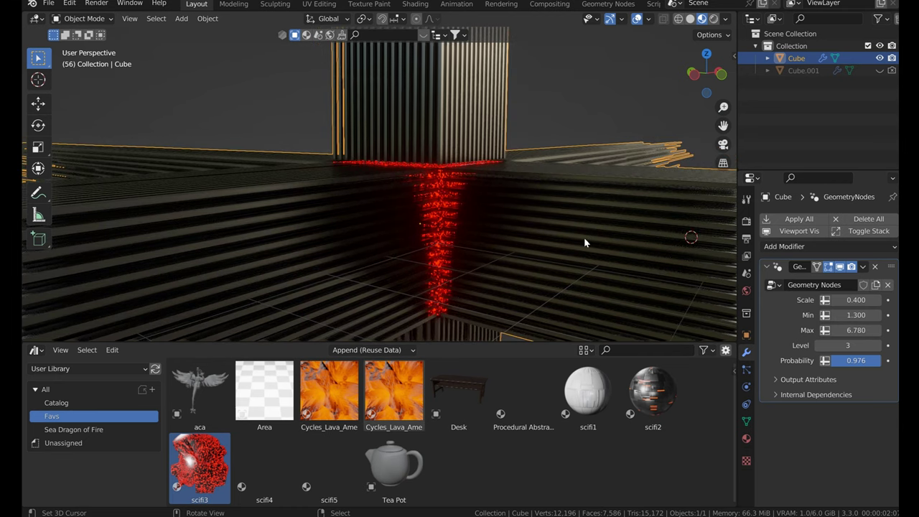
pyautogui.moveTo(200, 467); pyautogui.dragTo(234, 281)
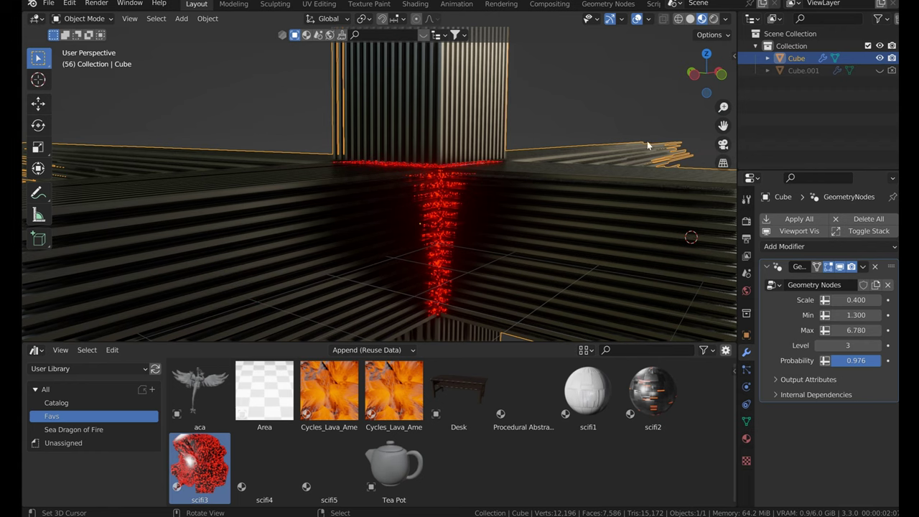
# - Switch the material in the Set Material node to scifi3 for the extruded beams
pyautogui.click(607, 4)
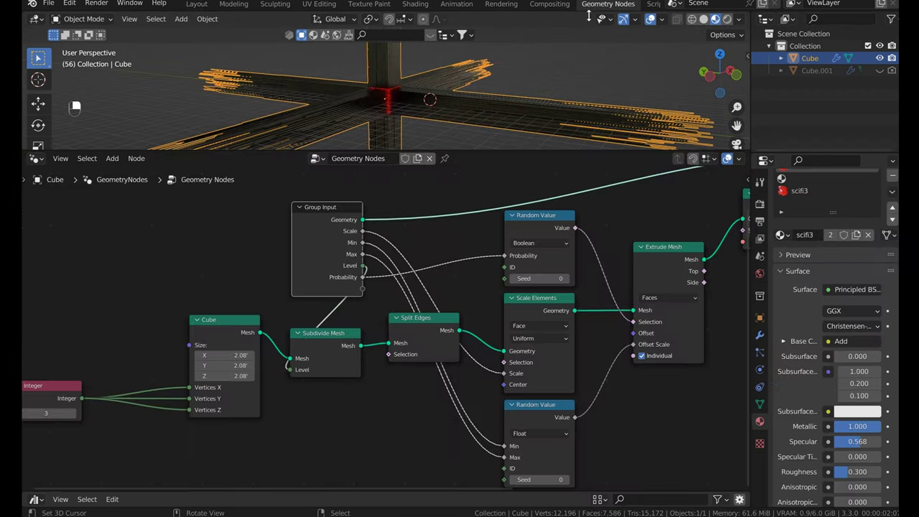
pyautogui.moveTo(659, 257); pyautogui.dragTo(302, 282, button='middle')
pyautogui.click(327, 281)
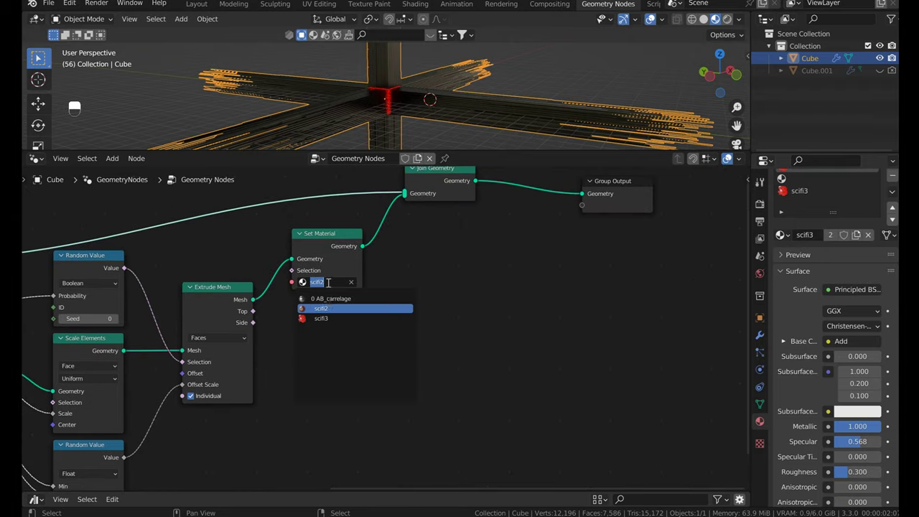
pyautogui.click(327, 315)
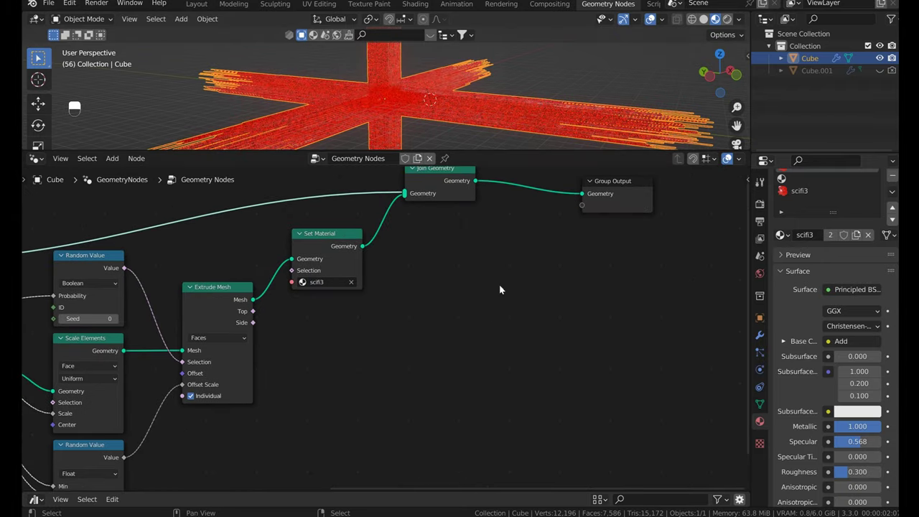
# - Set the Voronoi Texture Scale to -1.8 in the scifi3 shader in the Shading workspace
pyautogui.click(416, 5)
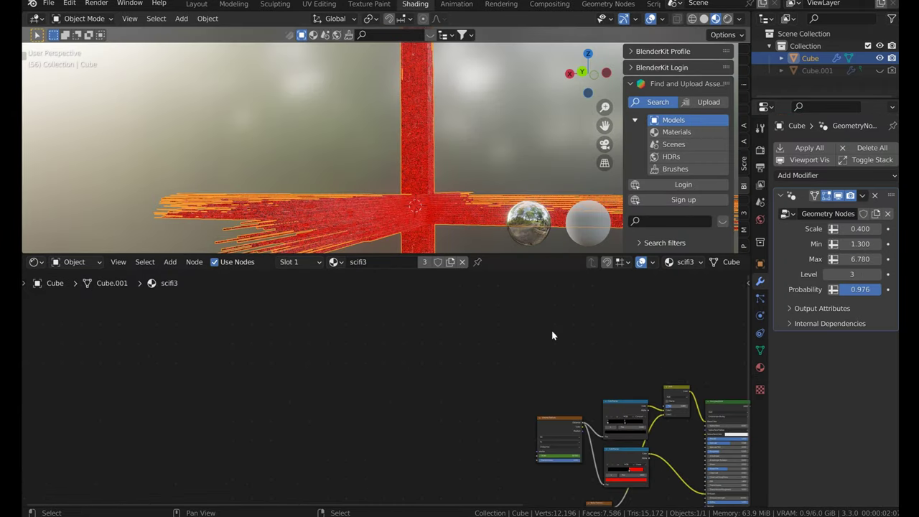
pyautogui.moveTo(551, 329)
pyautogui.mouseDown(button='middle')
pyautogui.moveTo(474, 316)
pyautogui.moveTo(419, 329)
pyautogui.moveTo(412, 416)
pyautogui.mouseUp(button='middle')
pyautogui.scroll(3, 420, 328)
pyautogui.scroll(2, 402, 366)
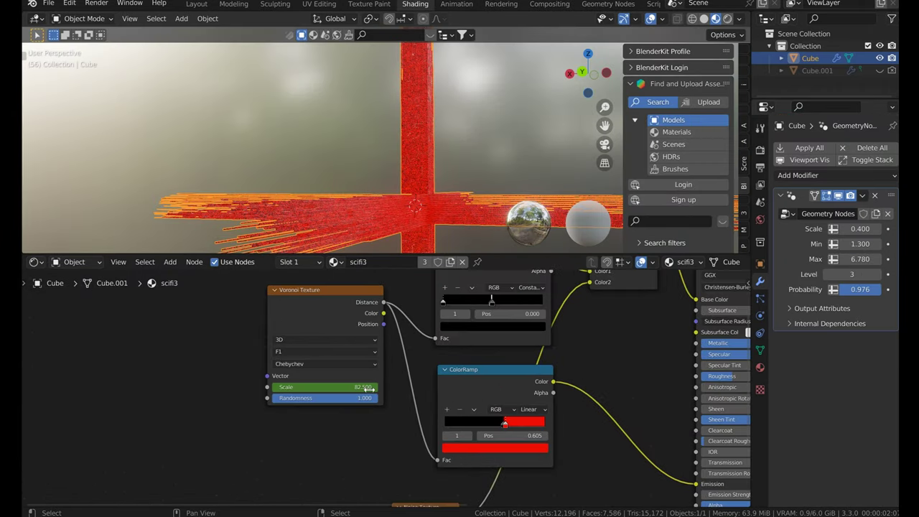
pyautogui.moveTo(360, 388)
pyautogui.mouseDown()
pyautogui.moveTo(319, 388)
pyautogui.moveTo(366, 387)
pyautogui.moveTo(344, 387)
pyautogui.mouseUp()
# - Lower the Emission Strength of the scifi3 material
pyautogui.moveTo(627, 415); pyautogui.dragTo(517, 436, button='middle')
pyautogui.click(761, 368)
pyautogui.scroll(-6, 811, 392)
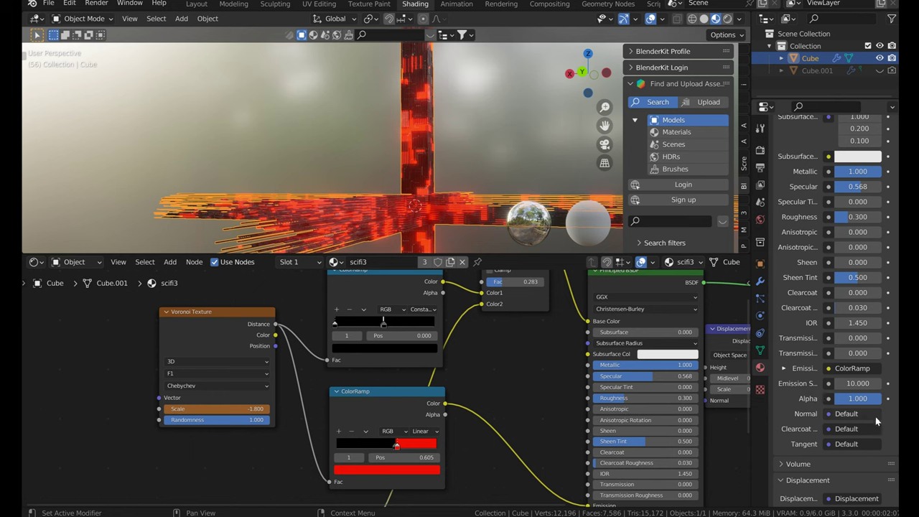
pyautogui.moveTo(857, 383); pyautogui.dragTo(833, 383)
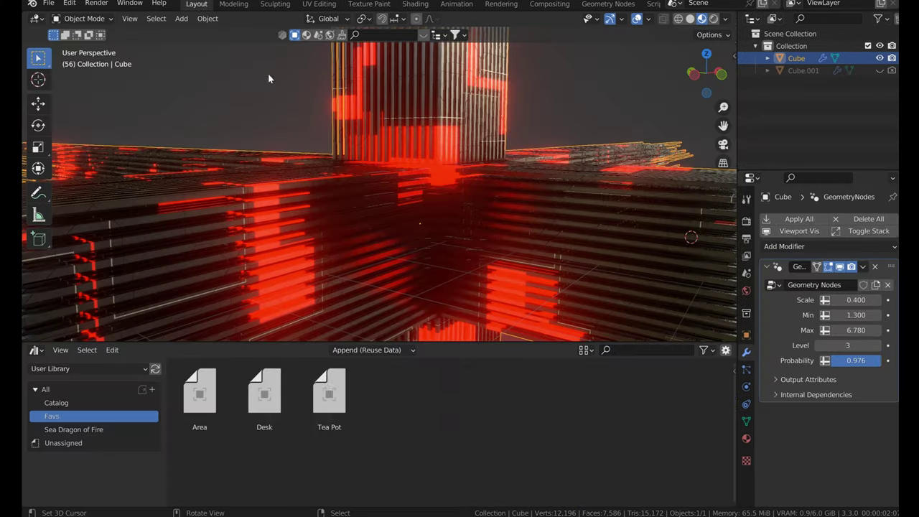
# - Back in the Layout workspace, try a Probability of 0.983 and then 0.240, inspecting the beams from inside and outside
pyautogui.click(196, 4)
pyautogui.moveTo(515, 226); pyautogui.dragTo(495, 241, button='middle')
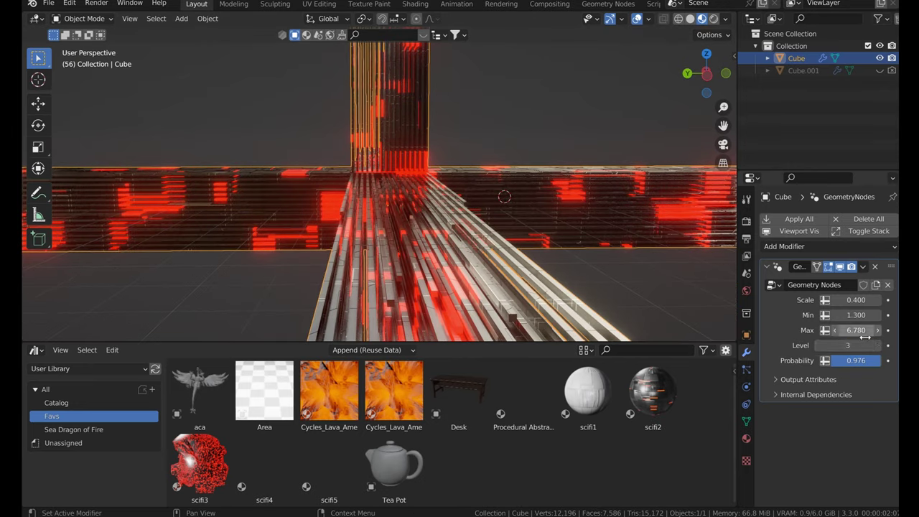
pyautogui.moveTo(860, 362)
pyautogui.mouseDown()
pyautogui.moveTo(842, 361)
pyautogui.moveTo(860, 362)
pyautogui.mouseUp()
pyautogui.moveTo(614, 267); pyautogui.dragTo(612, 267, button='middle')
pyautogui.scroll(10, 612, 264)
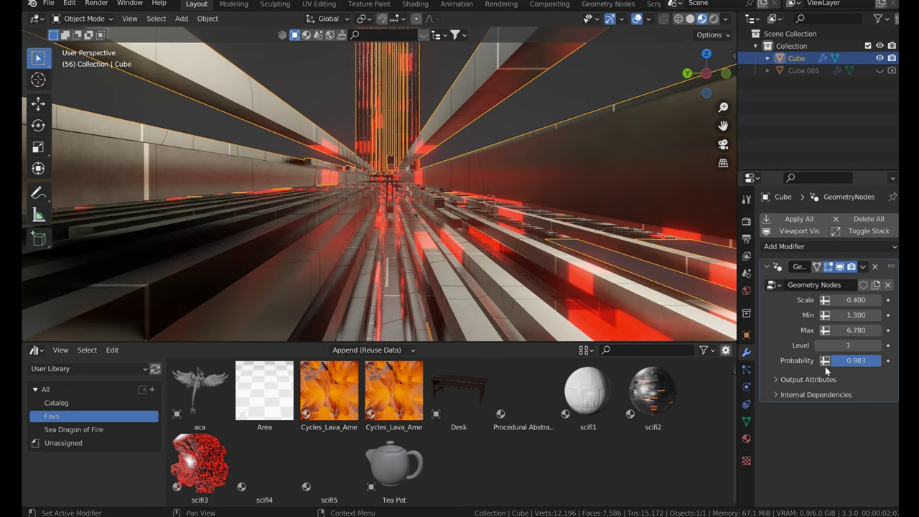
pyautogui.moveTo(851, 362); pyautogui.dragTo(784, 361)
pyautogui.moveTo(432, 196); pyautogui.dragTo(458, 232, button='middle')
pyautogui.moveTo(869, 362); pyautogui.dragTo(881, 363)
pyautogui.moveTo(576, 256); pyautogui.dragTo(564, 221, button='middle')
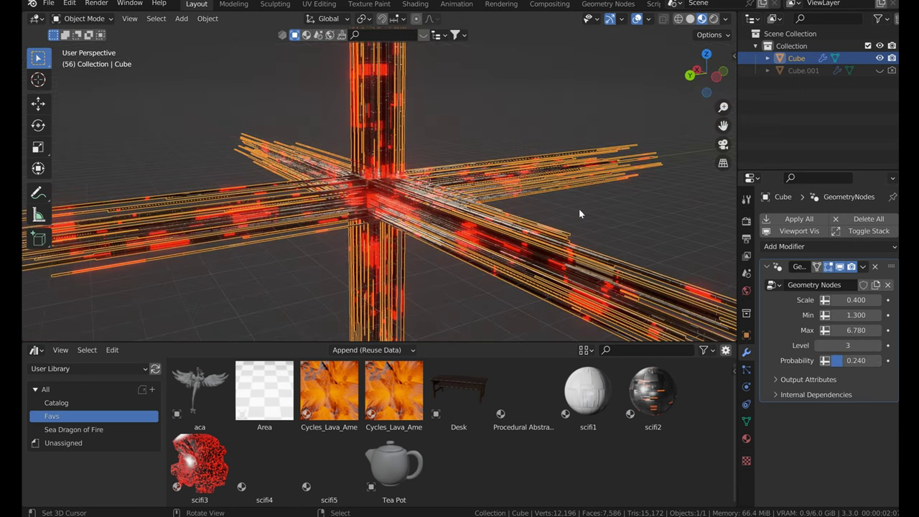
# - Enlarge the 3D viewport and search the BlenderKit HDRs for "space"
pyautogui.moveTo(470, 342); pyautogui.dragTo(471, 428)
pyautogui.press('n')
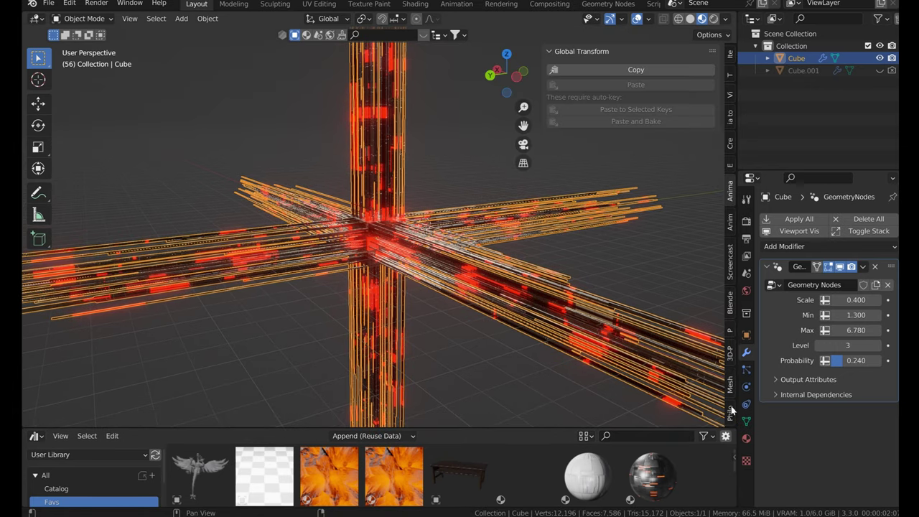
pyautogui.click(729, 303)
pyautogui.click(624, 156)
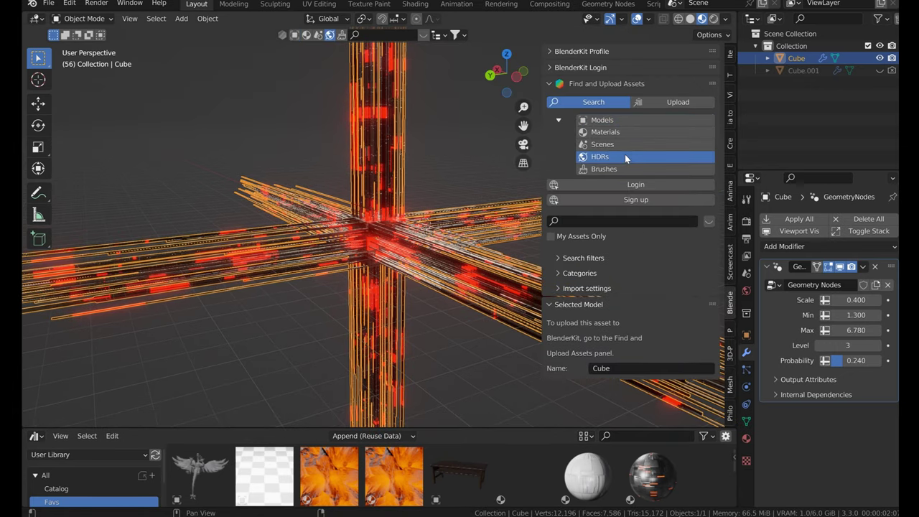
pyautogui.click(589, 221)
pyautogui.press('Return')
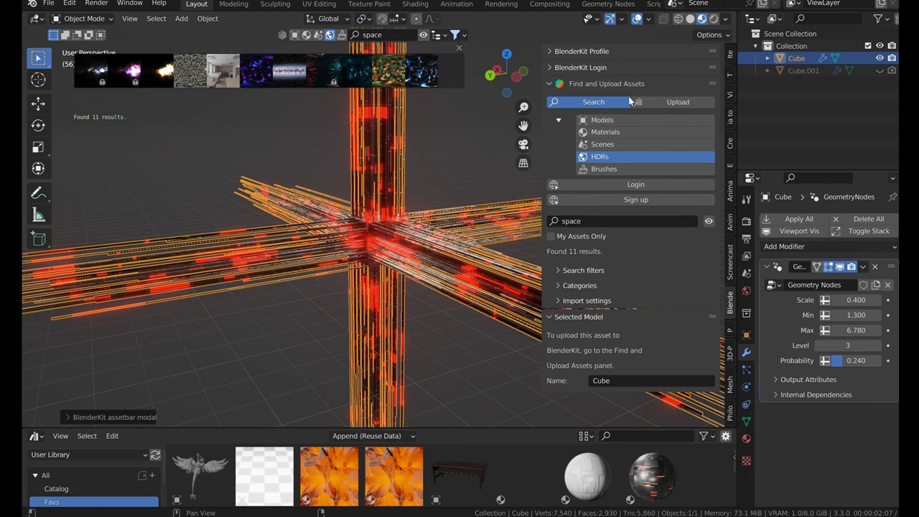
# - Add the Milky Way with Stars HDR to the scene, downloading it at 4096 resolution
pyautogui.moveTo(169, 75)
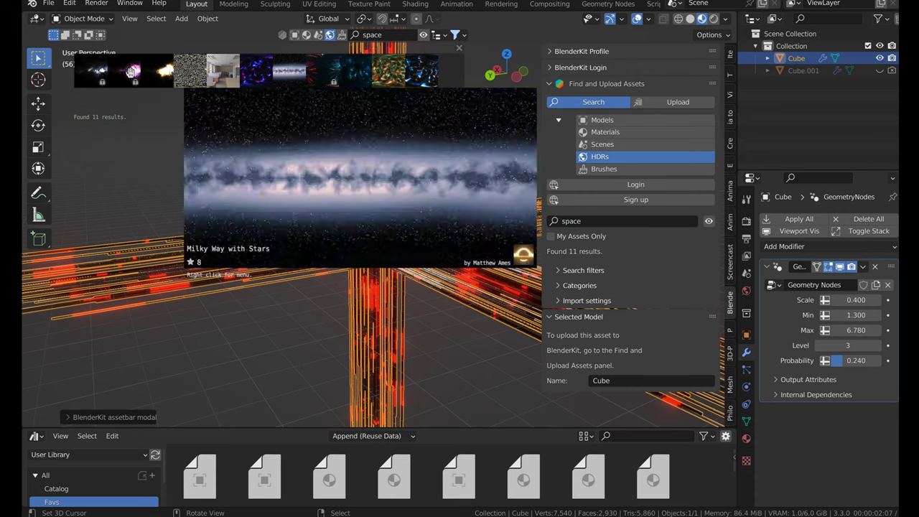
pyautogui.moveTo(287, 70)
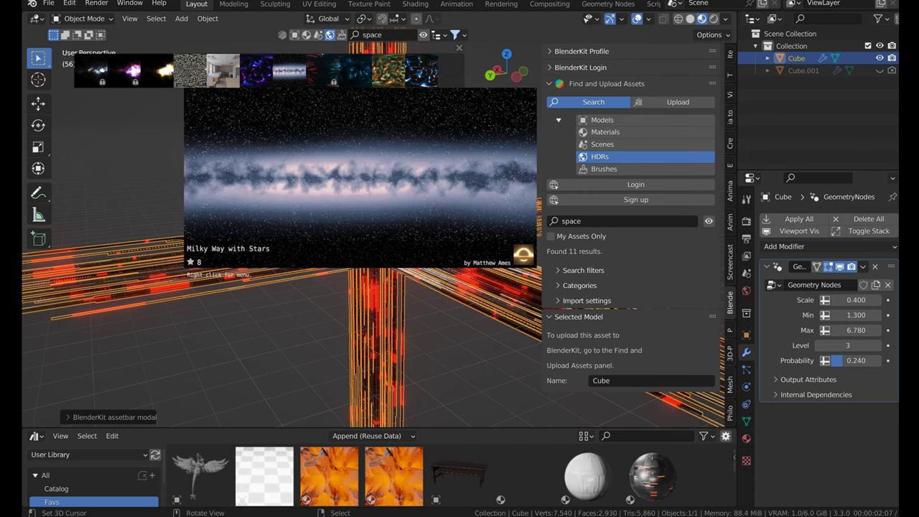
pyautogui.moveTo(287, 70); pyautogui.dragTo(288, 169)
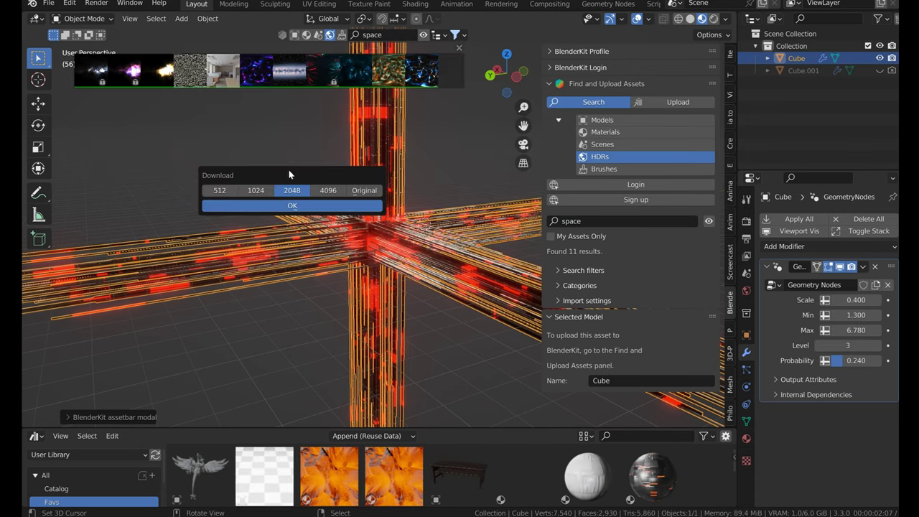
pyautogui.click(327, 206)
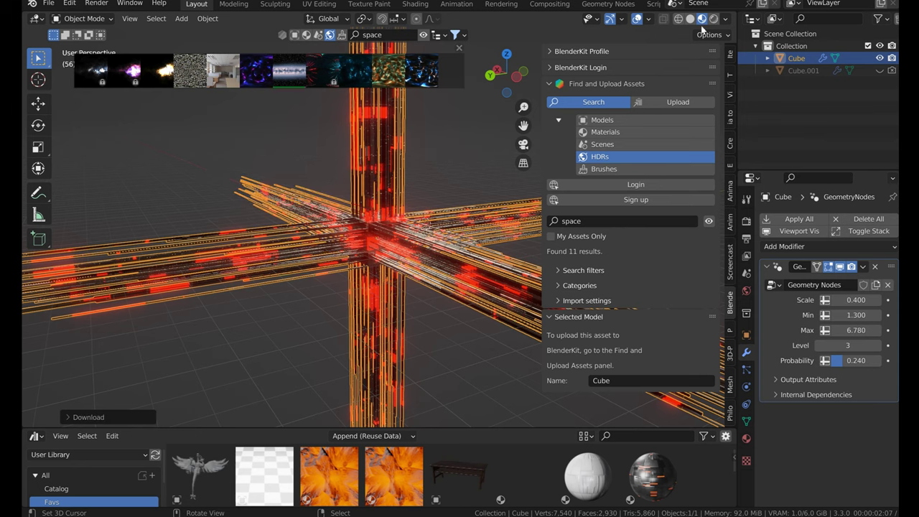
# - Enable Scene World in the viewport shading, deselect everything and hide the sidebar to show the structure against the stars
pyautogui.click(723, 19)
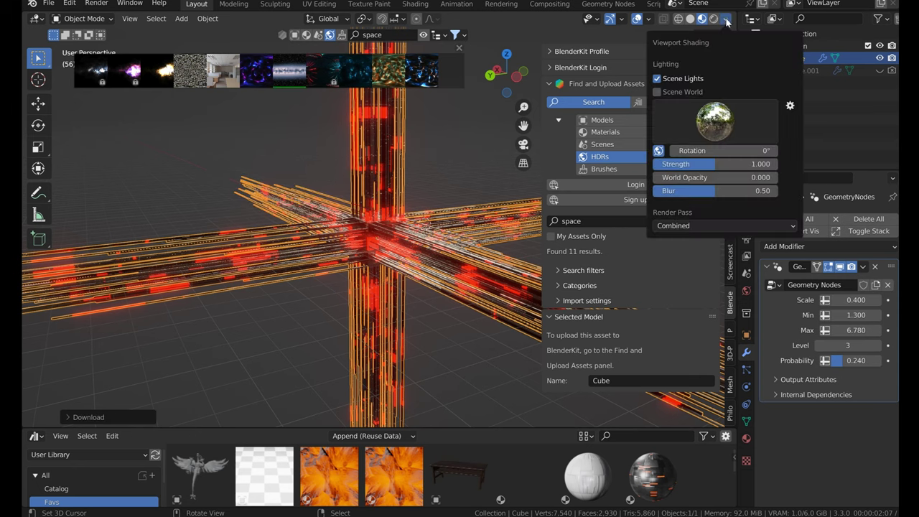
pyautogui.click(657, 93)
pyautogui.moveTo(462, 227); pyautogui.dragTo(250, 269, button='middle')
pyautogui.hotkey('alt', 'a')
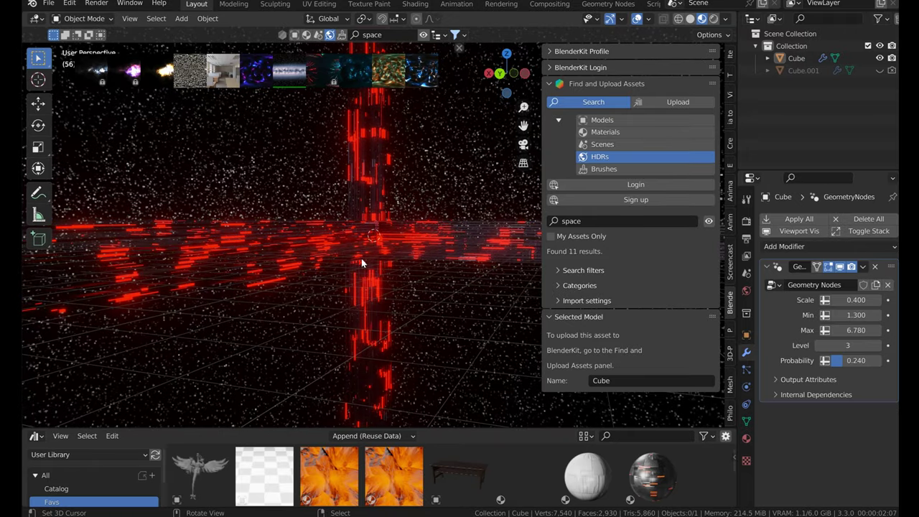
pyautogui.press('n')
pyautogui.moveTo(361, 260); pyautogui.dragTo(382, 287, button='middle')
pyautogui.click(609, 5)
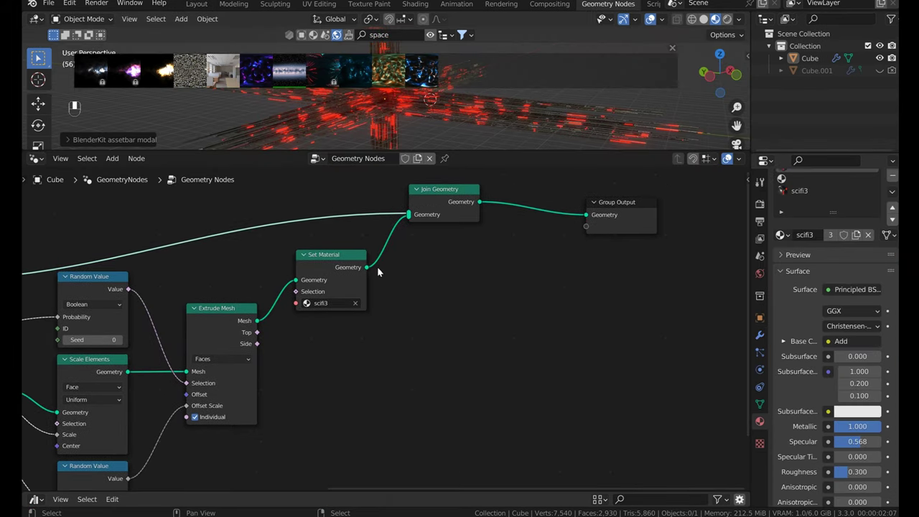
pyautogui.click(196, 5)
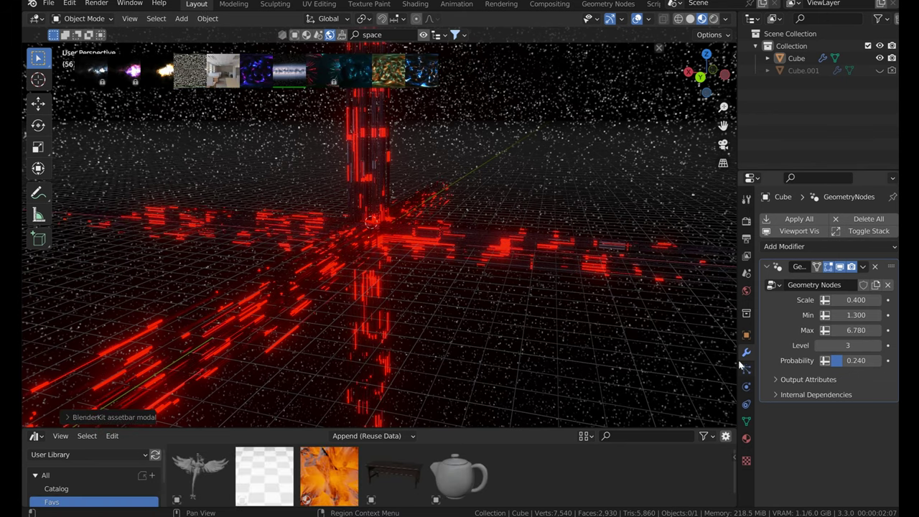
pyautogui.moveTo(283, 336); pyautogui.dragTo(210, 305, button='middle')
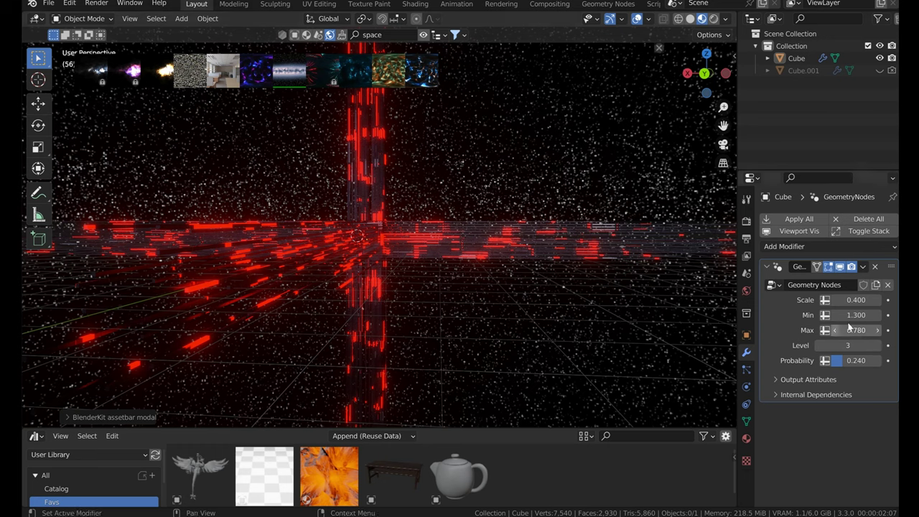
# - Set the modifier's Scale to 0.5 and its Probability to 0.949
pyautogui.click(868, 300)
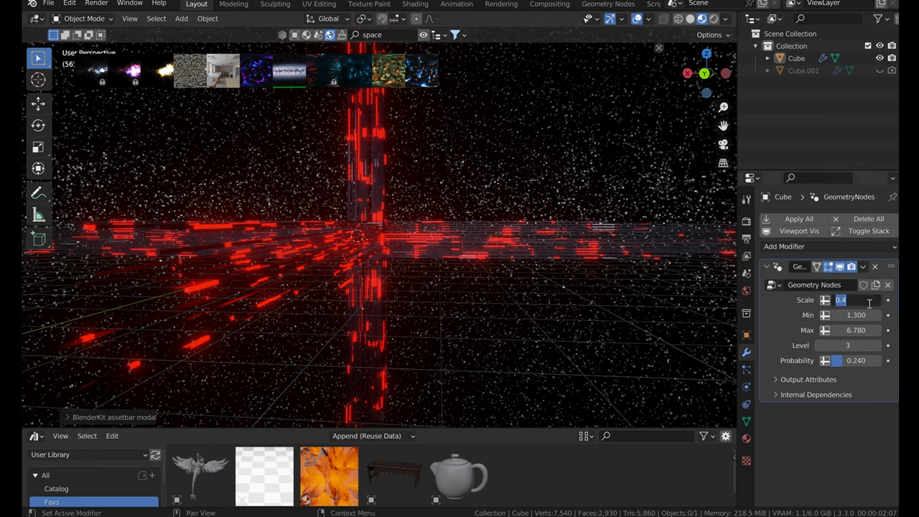
pyautogui.write('.5')
pyautogui.press('Return')
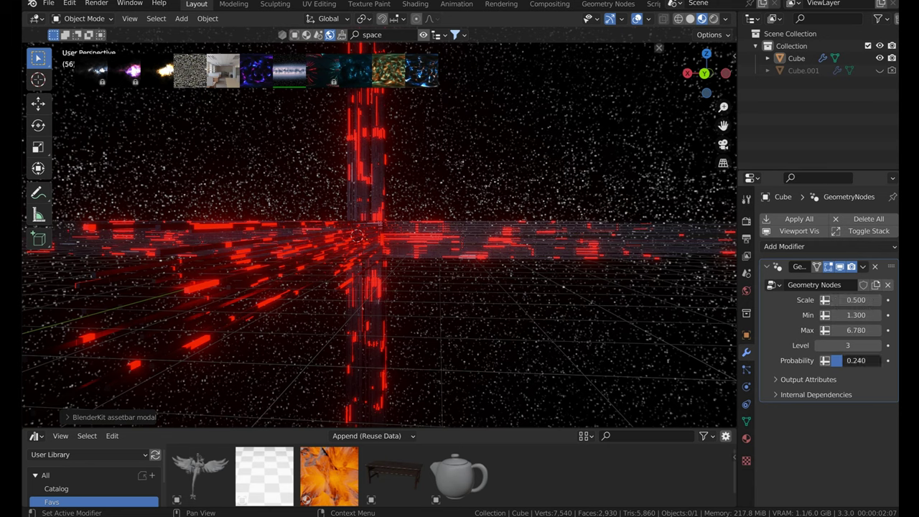
pyautogui.moveTo(854, 360); pyautogui.dragTo(879, 365)
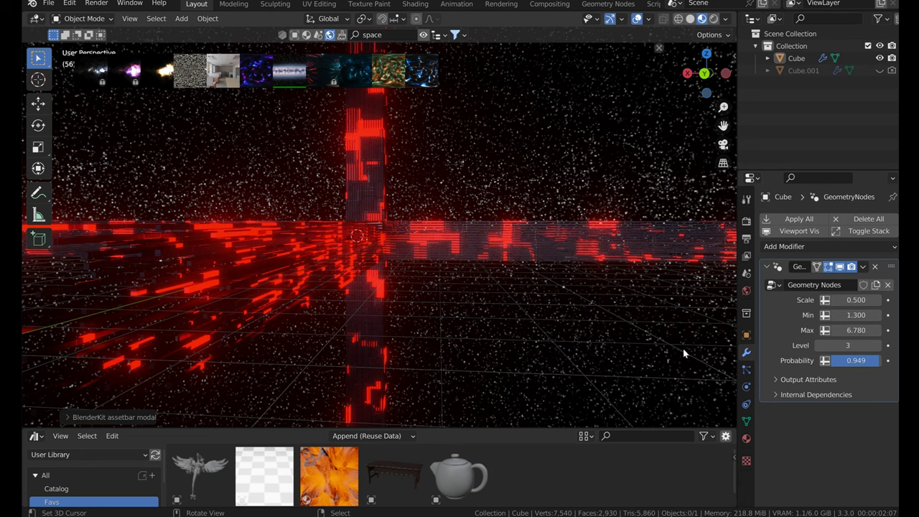
# - Compare modifier Levels 3 and 4 from within the beams and set the Level to 5
pyautogui.click(877, 345)
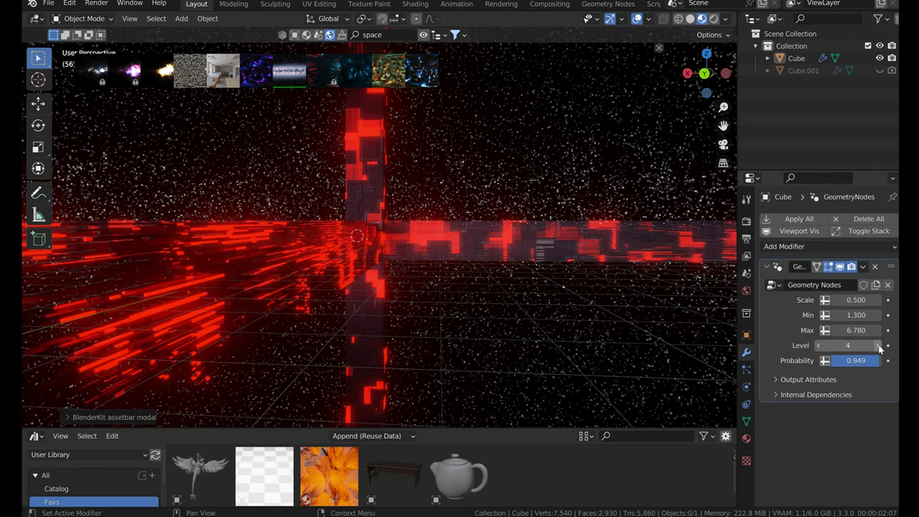
pyautogui.moveTo(471, 344)
pyautogui.mouseDown(button='middle')
pyautogui.moveTo(480, 345)
pyautogui.moveTo(474, 336)
pyautogui.mouseUp(button='middle')
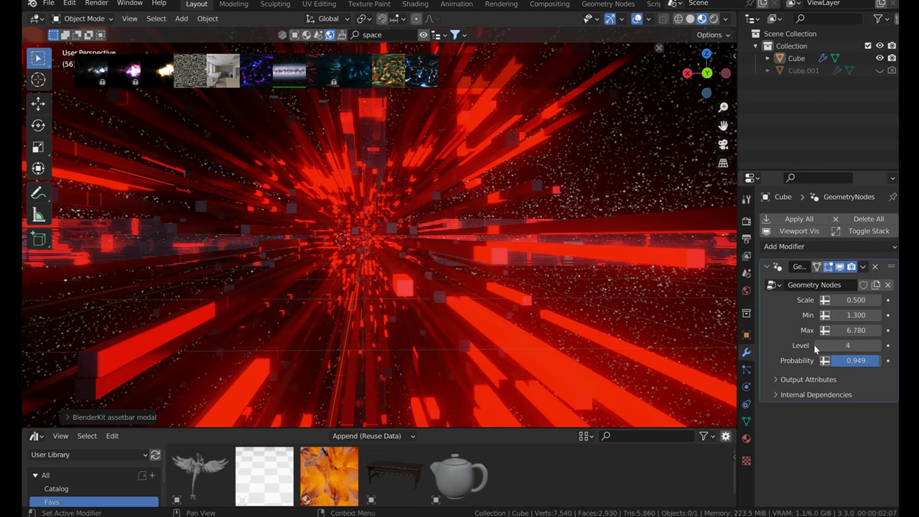
pyautogui.click(818, 346)
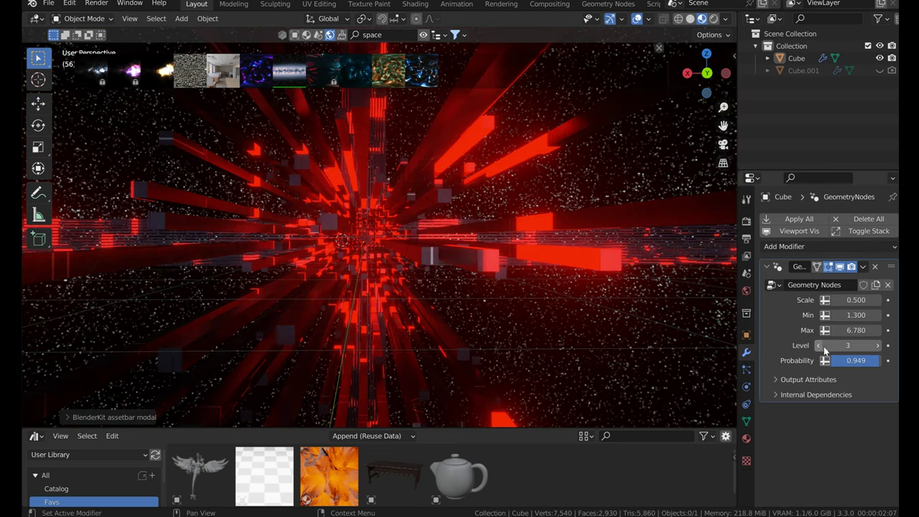
pyautogui.click(877, 346)
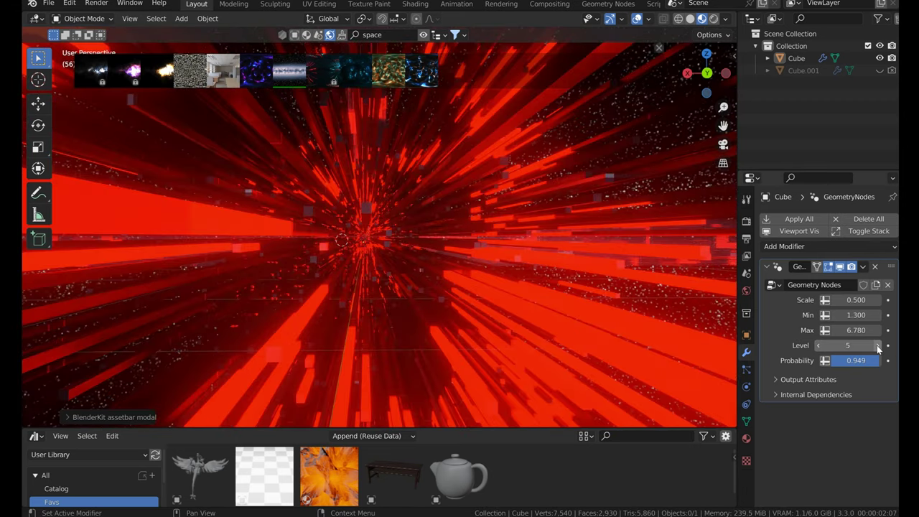
# - Apply the Geometry Nodes modifier on the Cube structure
pyautogui.moveTo(556, 293); pyautogui.dragTo(454, 309, button='middle')
pyautogui.moveTo(304, 309); pyautogui.dragTo(320, 307, button='middle')
pyautogui.scroll(3, 320, 305)
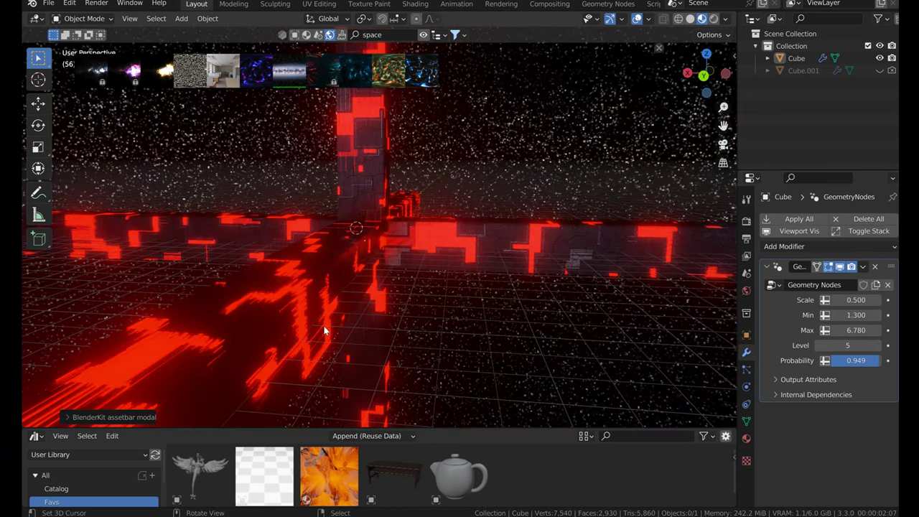
pyautogui.scroll(-4, 324, 330)
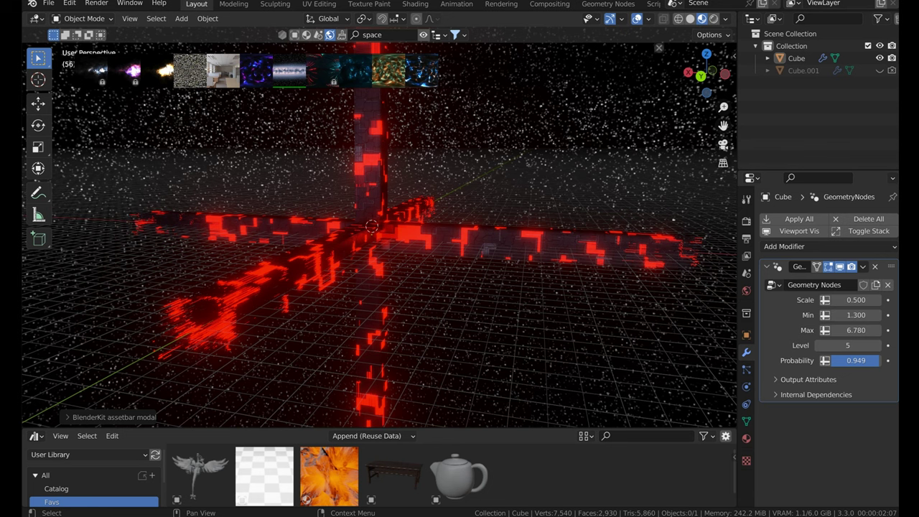
pyautogui.click(798, 218)
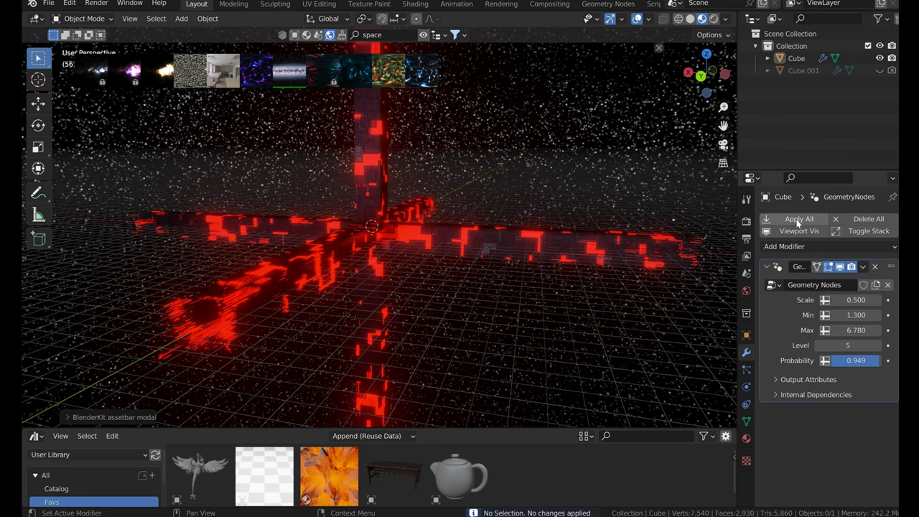
pyautogui.click(860, 267)
pyautogui.click(807, 281)
# - Replace the asset browser below the 3D view with the Timeline editor
pyautogui.moveTo(455, 232); pyautogui.dragTo(294, 321, button='middle')
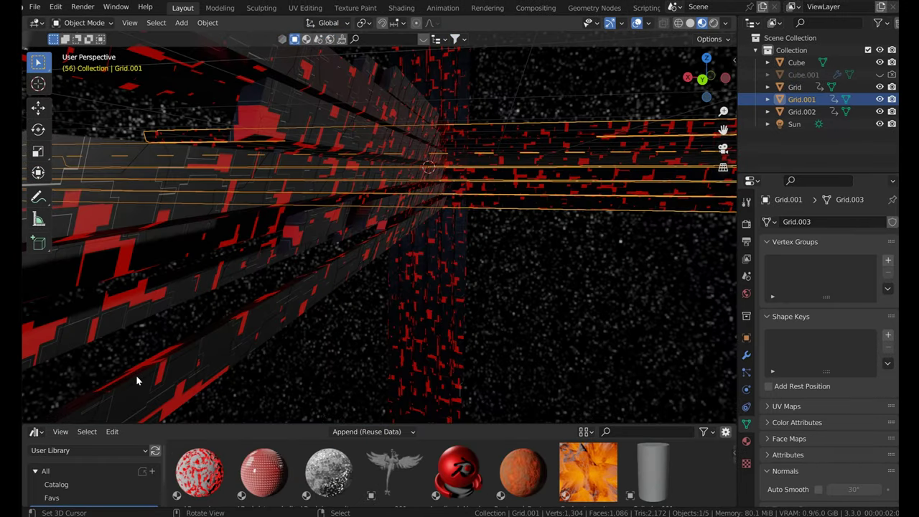
pyautogui.click(37, 431)
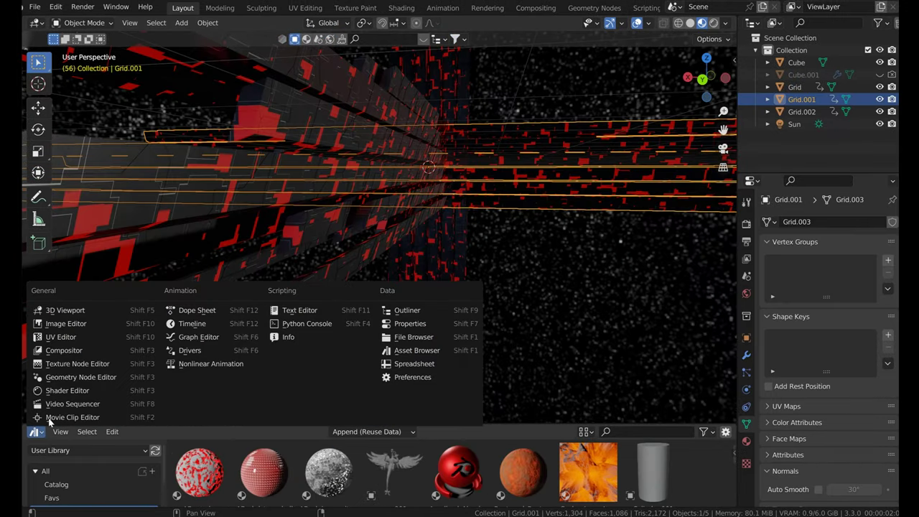
pyautogui.click(192, 323)
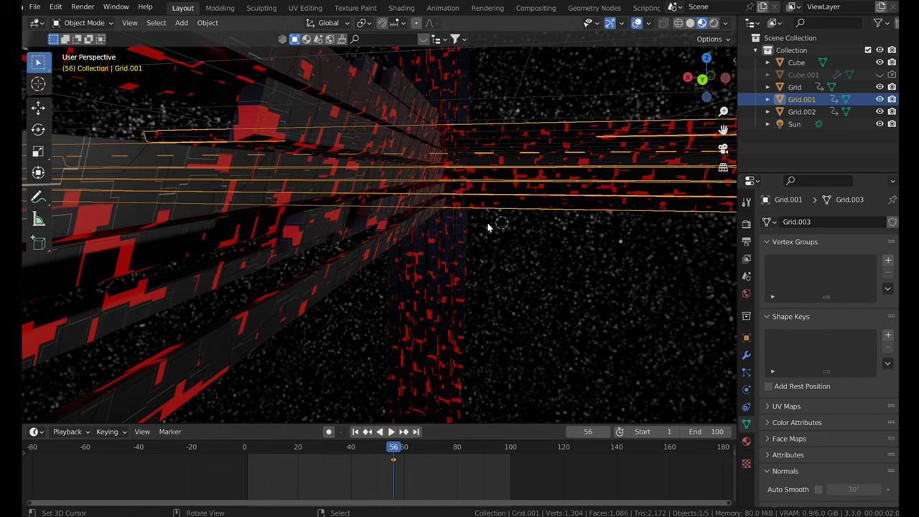
# - Add a camera and align it to the current view along the beams
pyautogui.hotkey('shift', 'a')
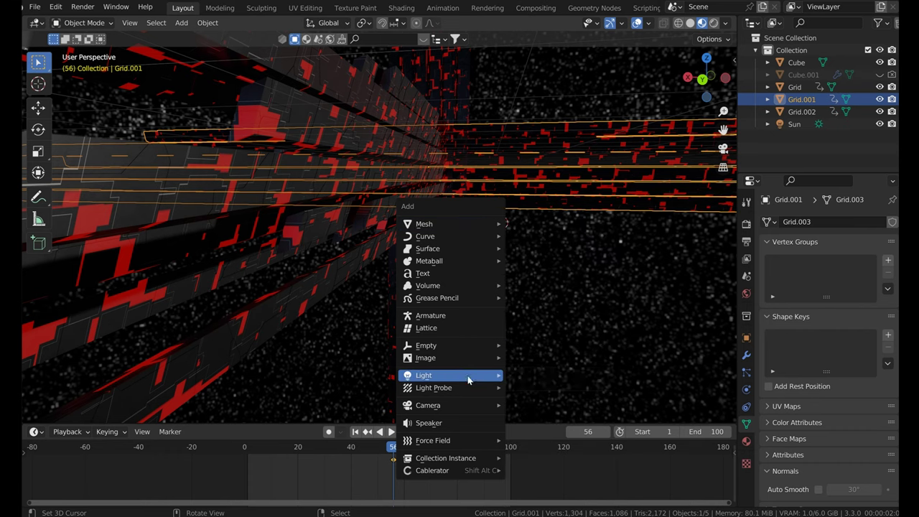
pyautogui.moveTo(467, 405)
pyautogui.click(536, 409)
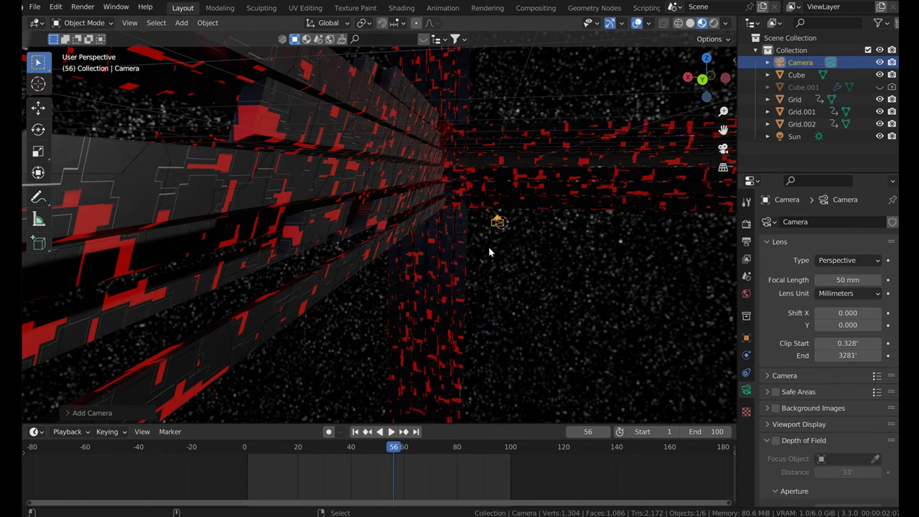
pyautogui.press('KP_0')
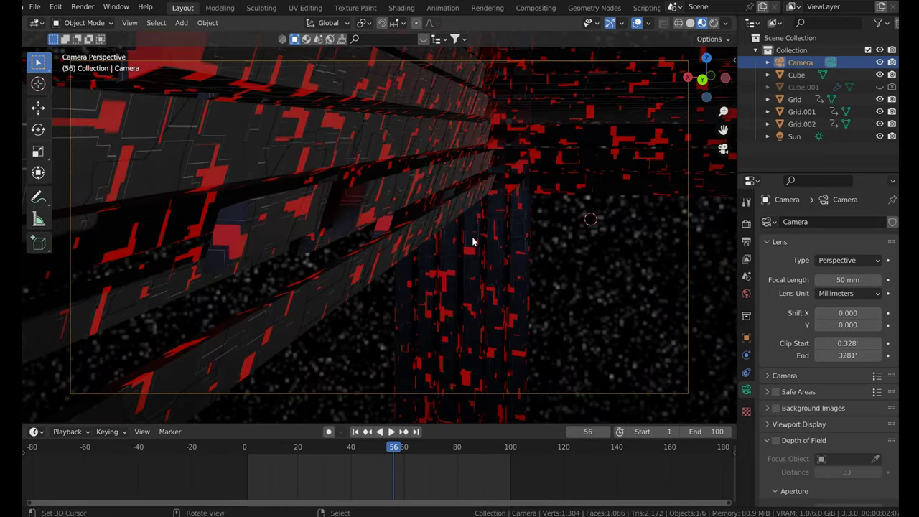
# - Start Fly Navigation in the camera view to steer the camera along the structure
pyautogui.press('q')
pyautogui.click(132, 24)
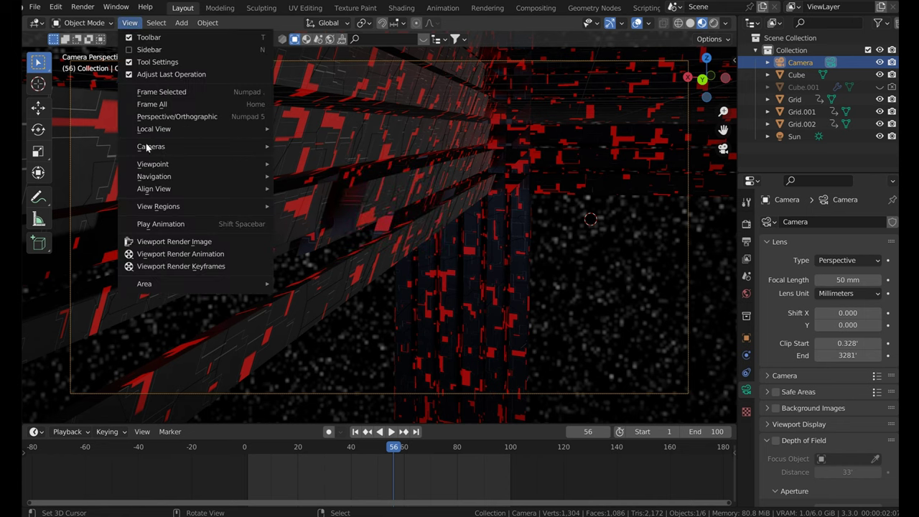
pyautogui.moveTo(164, 178)
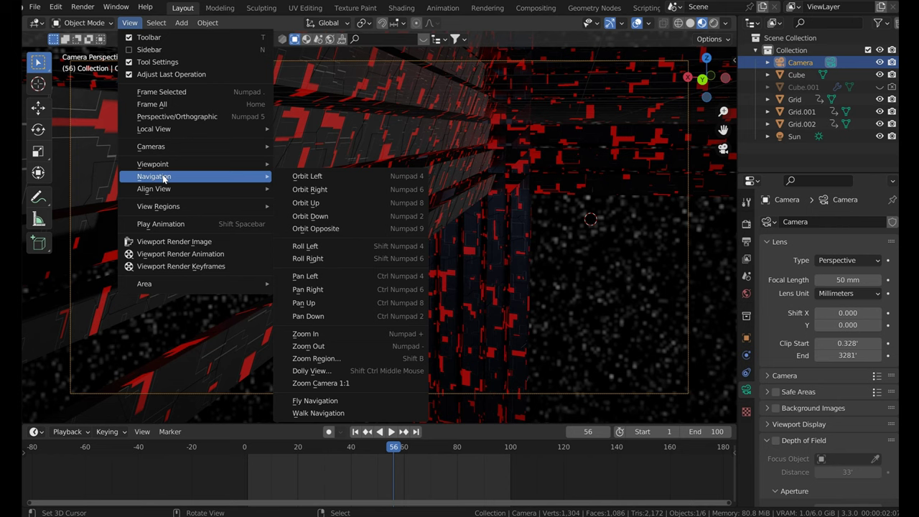
pyautogui.click(332, 404)
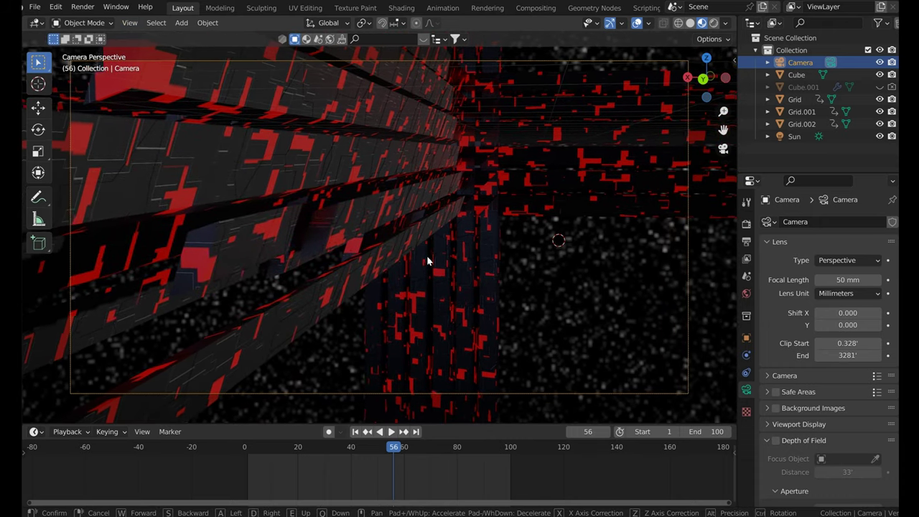
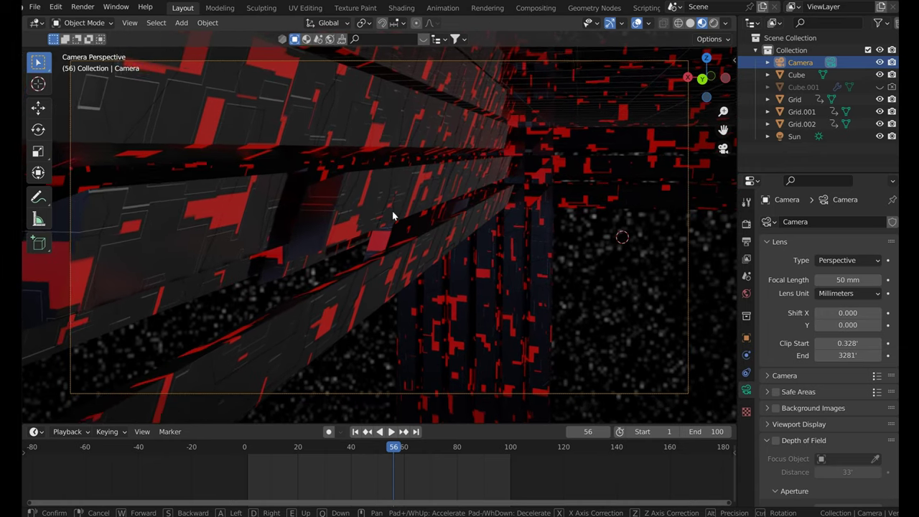
# - Confirm the flown camera position and insert a Location, Rotation & Scale keyframe for the camera at frame 1
pyautogui.click(394, 210)
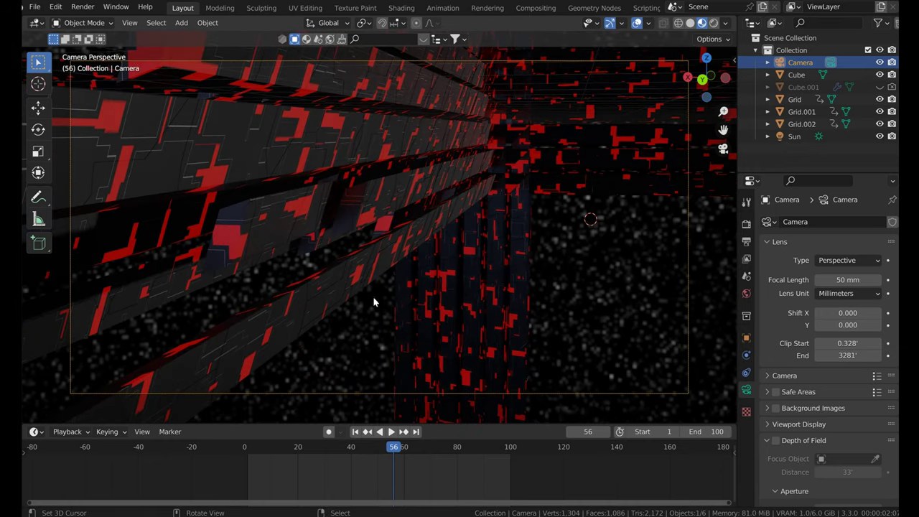
pyautogui.click(248, 450)
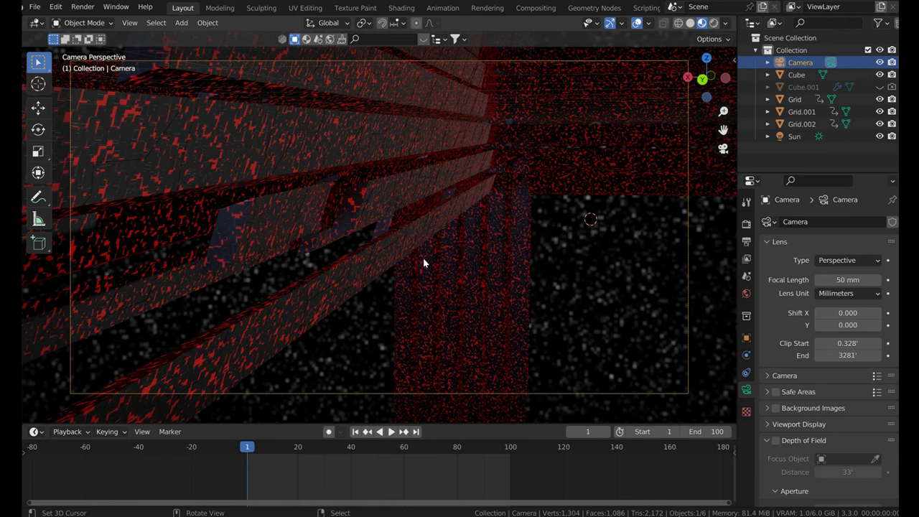
pyautogui.press('i')
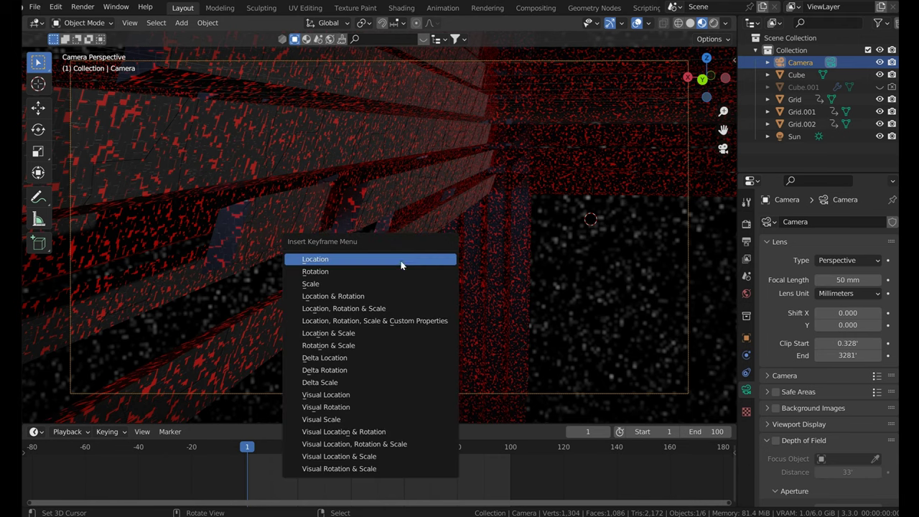
pyautogui.click(378, 309)
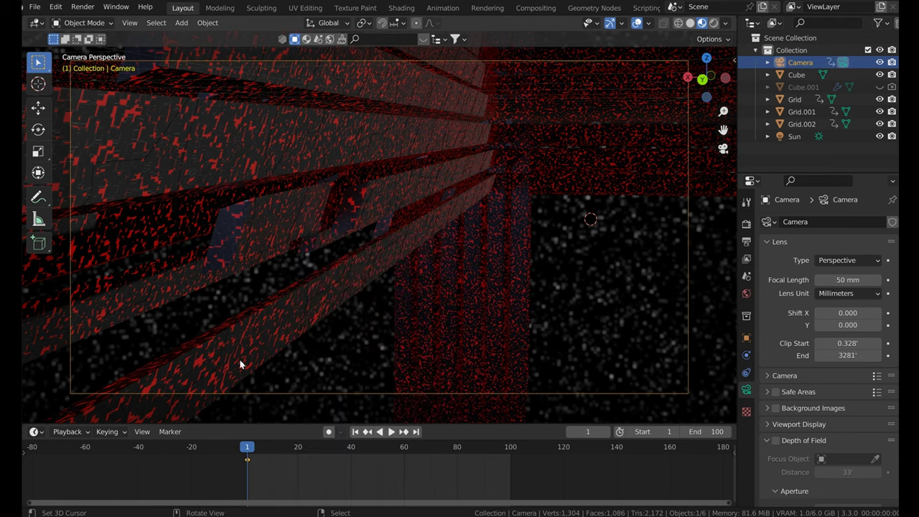
# - Fly the camera past the beams at frame 100, keyframe its Location, Rotation & Scale there, and play the animation
pyautogui.click(510, 454)
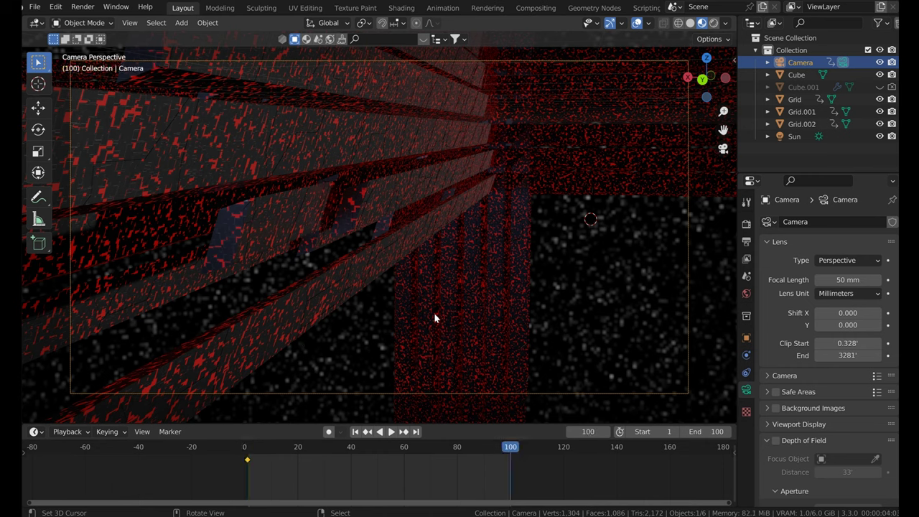
pyautogui.press('q')
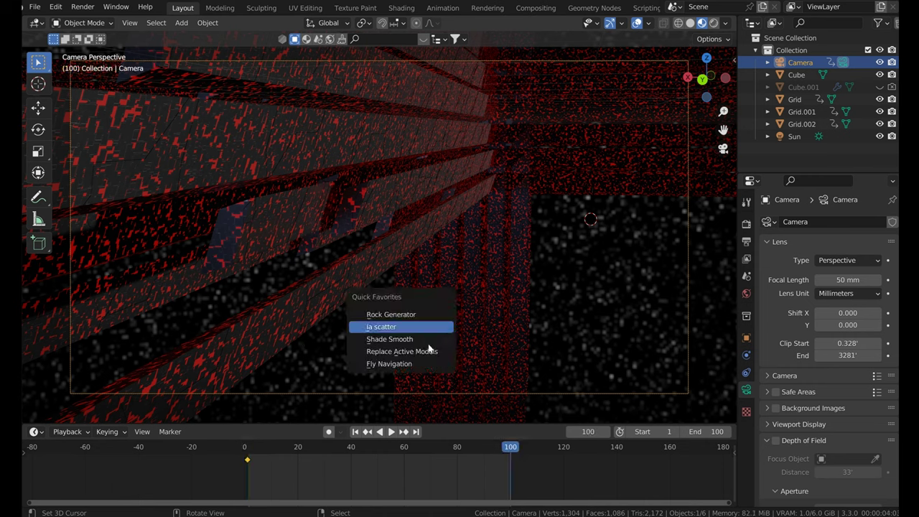
pyautogui.click(402, 363)
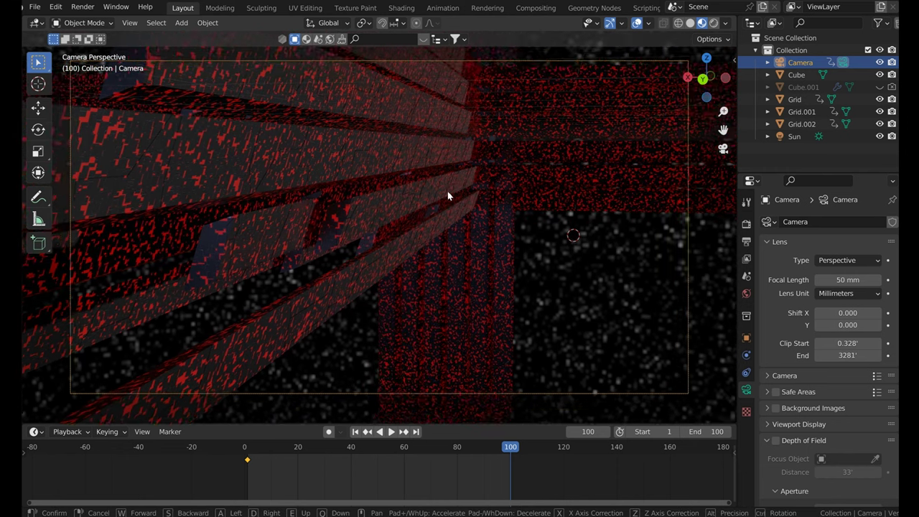
pyautogui.scroll(3, 408, 202)
pyautogui.scroll(-3, 408, 202)
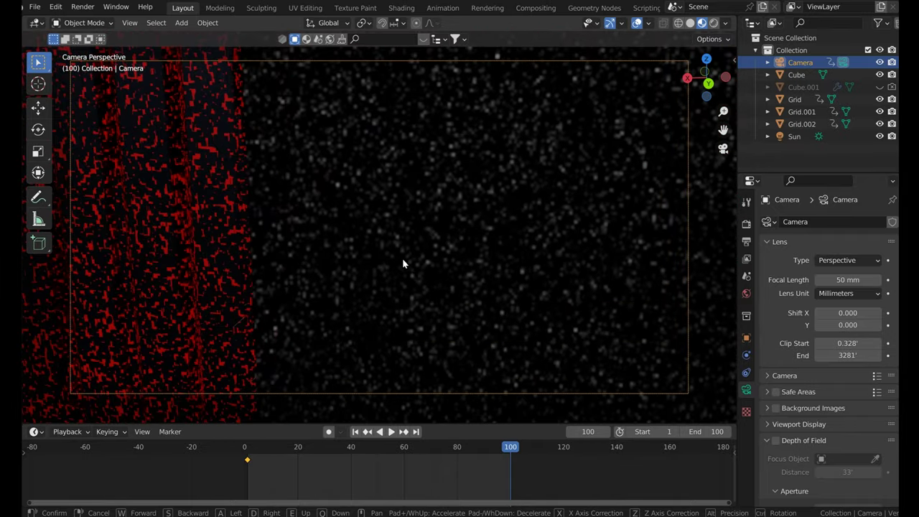
pyautogui.click(382, 247)
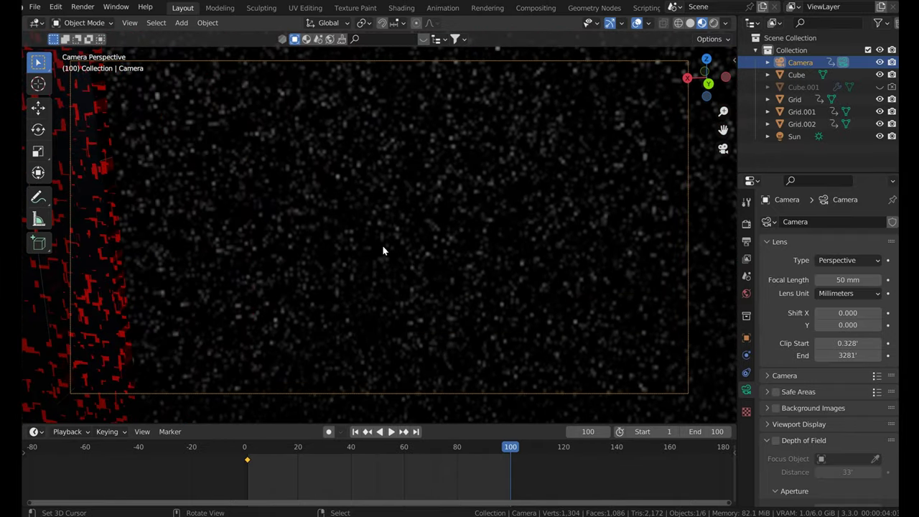
pyautogui.press('i')
pyautogui.click(450, 267)
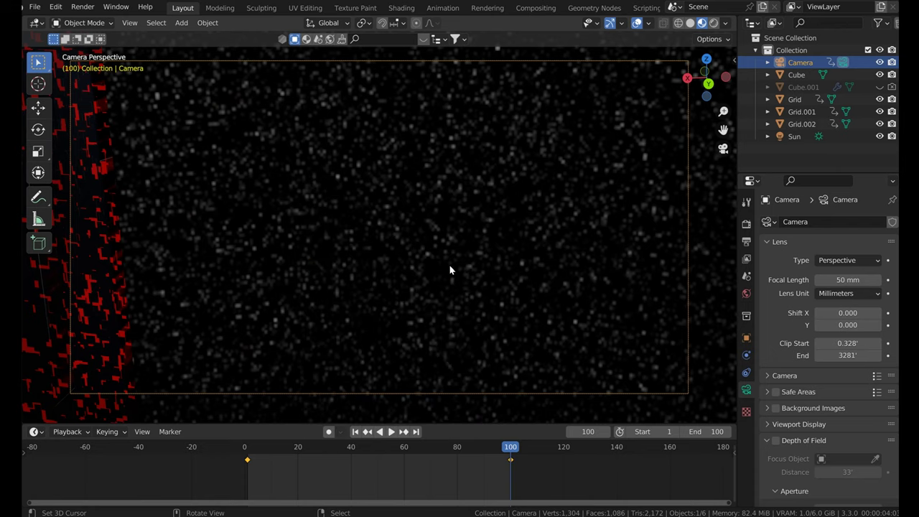
pyautogui.click(391, 432)
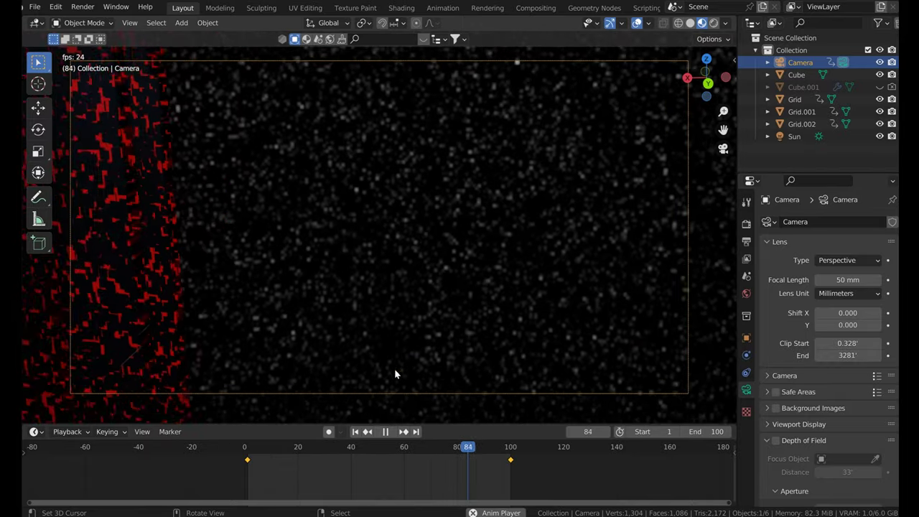
pyautogui.press('space')
# - Override the animated Voronoi texture Scale in the scifi3 material of Grid.002 and return to the Layout workspace
pyautogui.click(400, 8)
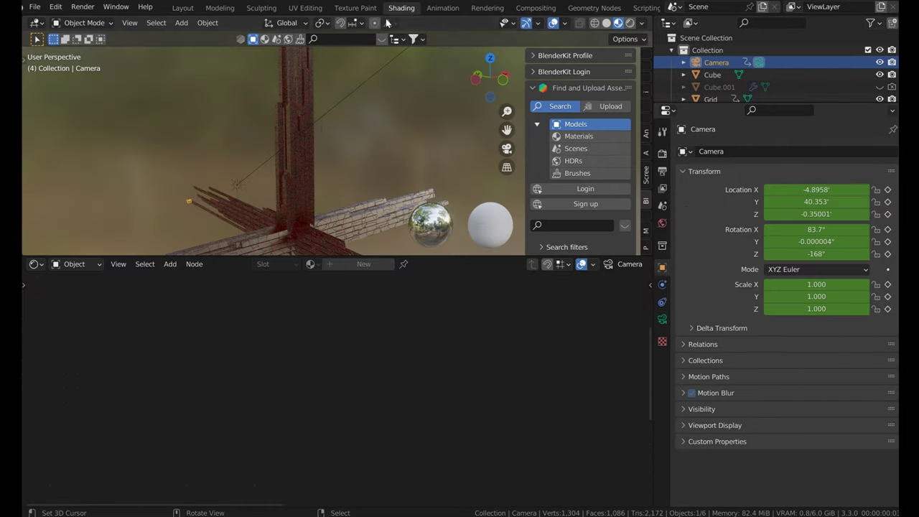
pyautogui.click(314, 231)
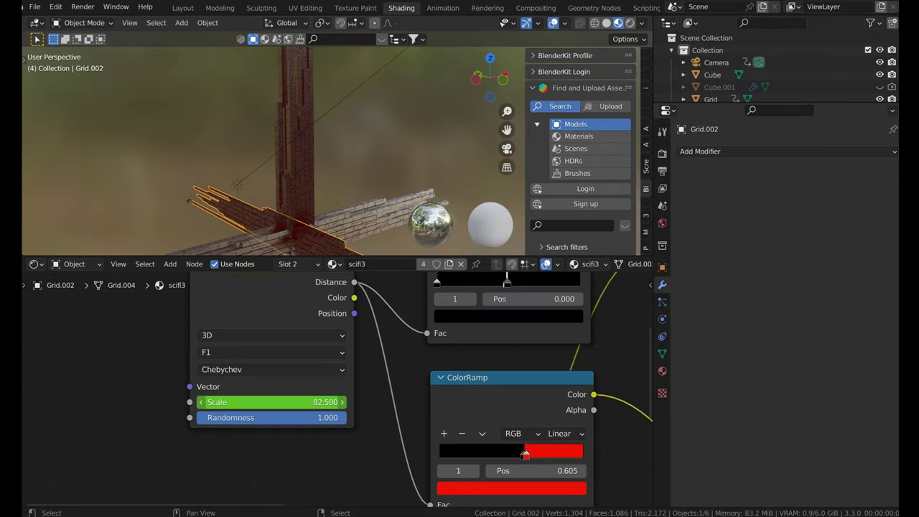
pyautogui.click(321, 402)
pyautogui.press('Return')
pyautogui.click(183, 8)
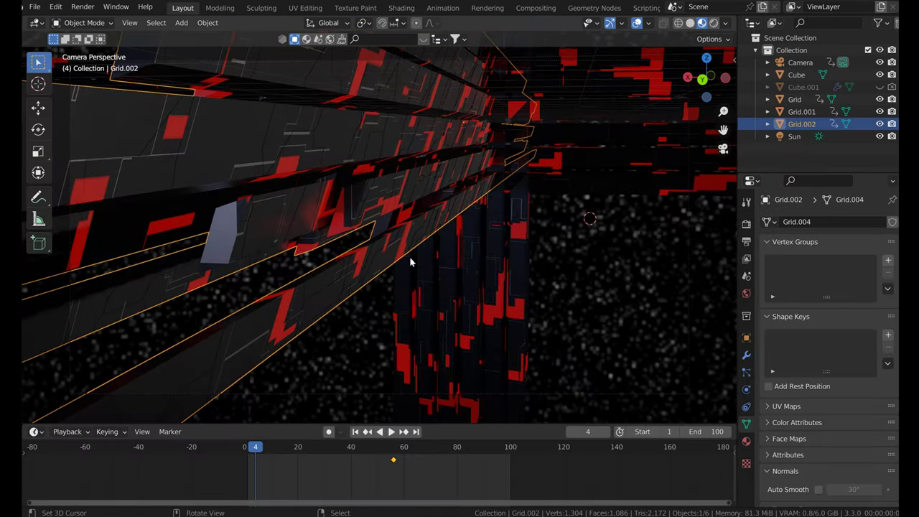
# - Play the animation up to frame 50 to check the camera path and the animated red pattern
pyautogui.click(390, 432)
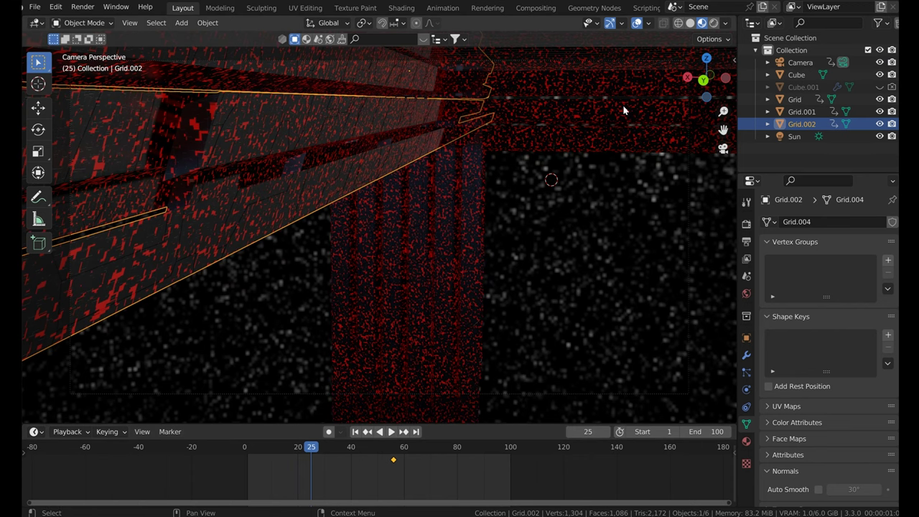
pyautogui.click(383, 433)
pyautogui.click(386, 433)
pyautogui.click(389, 434)
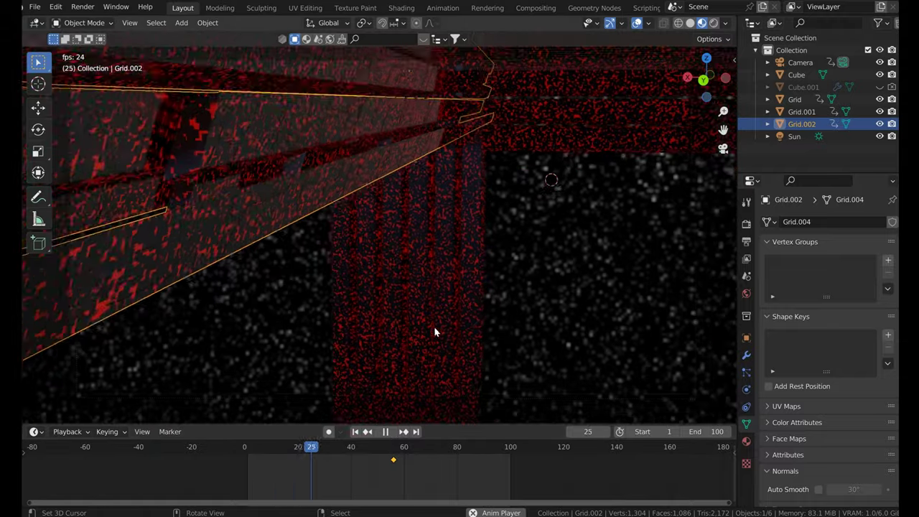
pyautogui.press('space')
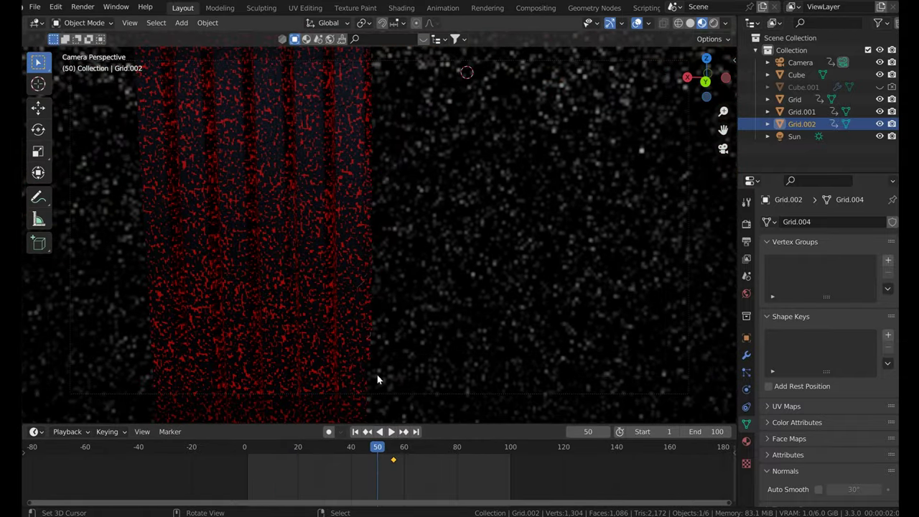
# - Select the camera and align it to a view inside the hollow beam running along the X axis
pyautogui.moveTo(500, 242); pyautogui.dragTo(476, 246, button='middle')
pyautogui.click(480, 310)
pyautogui.moveTo(480, 310); pyautogui.dragTo(493, 290, button='middle')
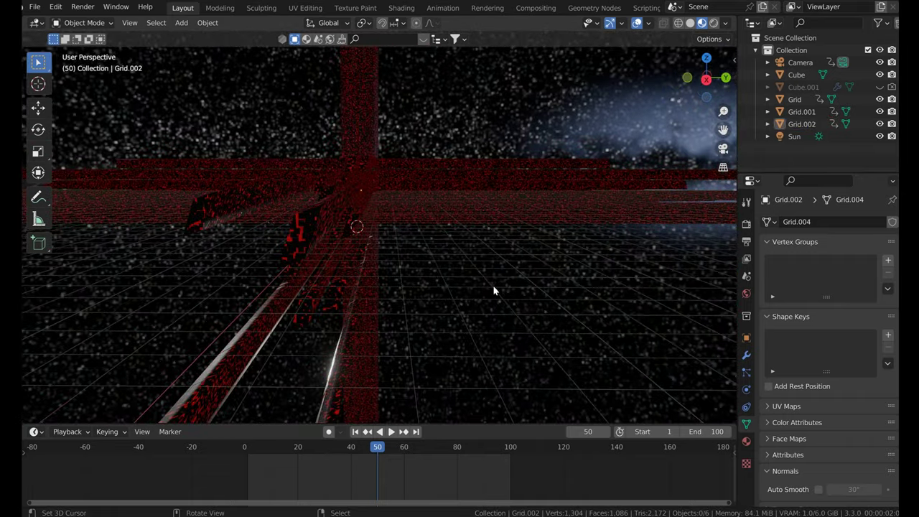
pyautogui.scroll(10, 404, 264)
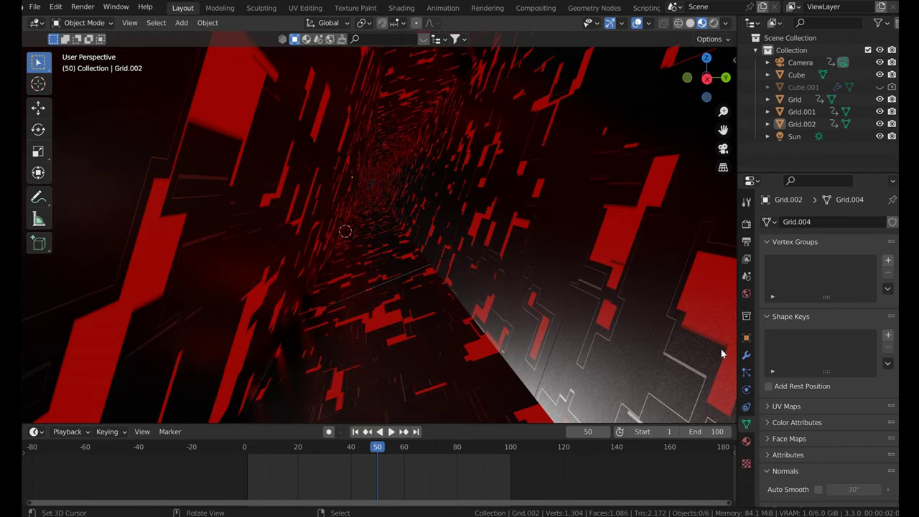
pyautogui.click(746, 354)
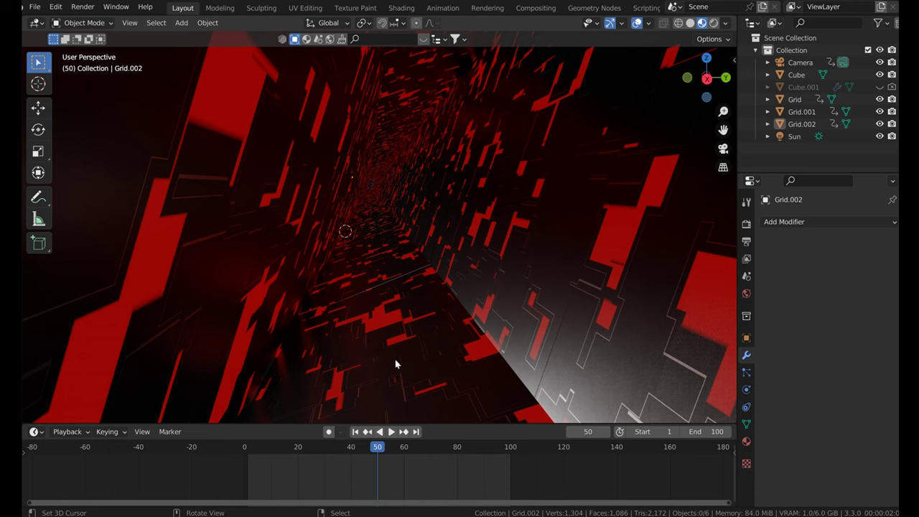
pyautogui.click(379, 249)
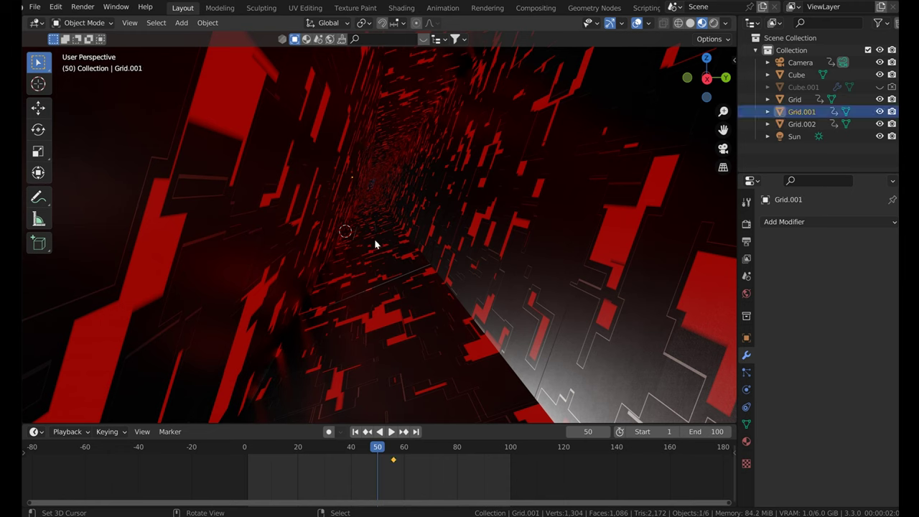
pyautogui.click(799, 62)
pyautogui.press('KP_0')
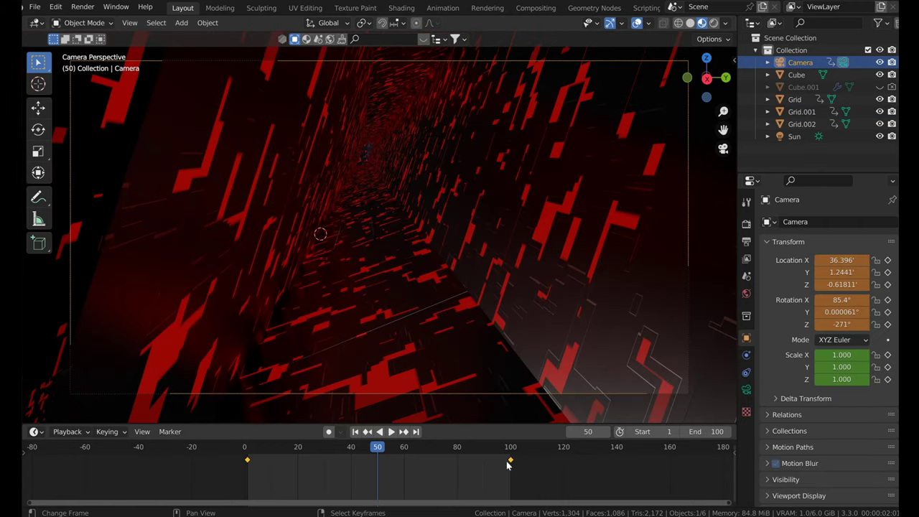
# - Delete the camera's keyframes at frames 1 and 100 and align it to a view inside the hollow beam running along Y
pyautogui.press('Delete')
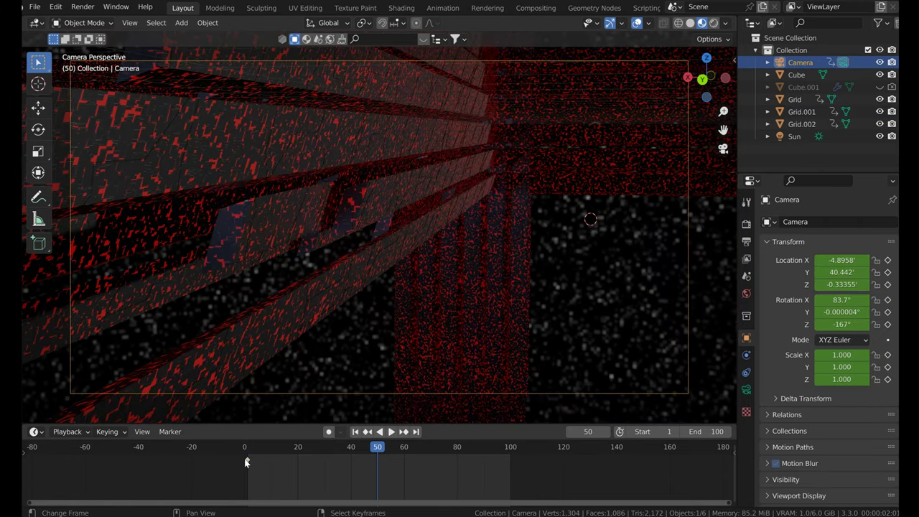
pyautogui.moveTo(352, 398); pyautogui.dragTo(409, 353, button='middle')
pyautogui.scroll(5, 409, 350)
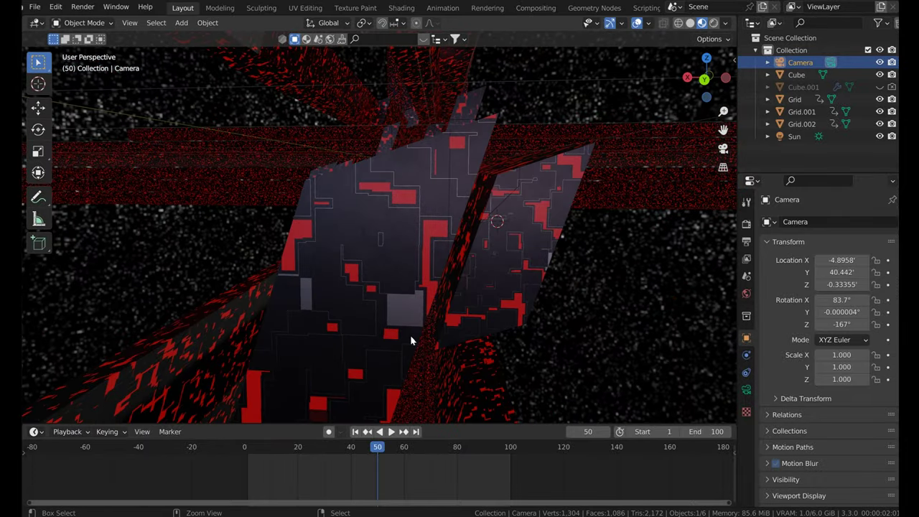
pyautogui.scroll(3, 413, 335)
pyautogui.scroll(3, 415, 337)
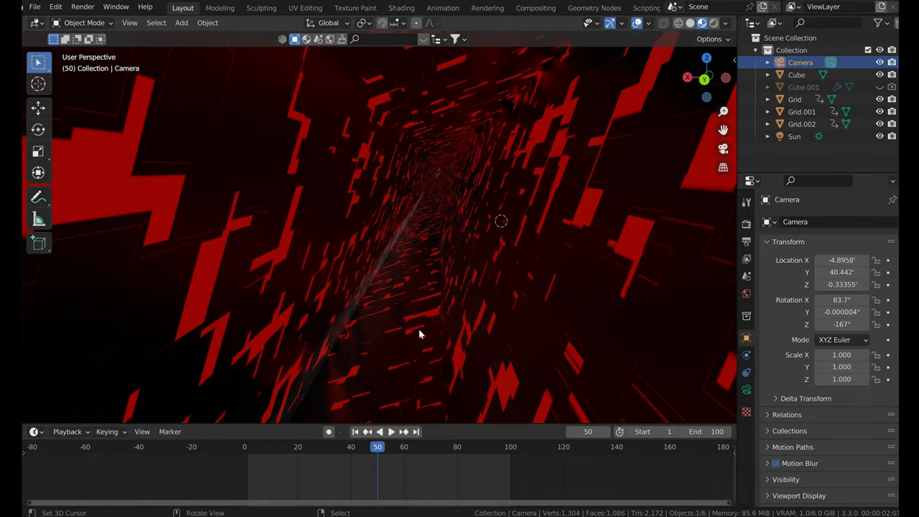
pyautogui.press('ctrl+alt+KP_0')
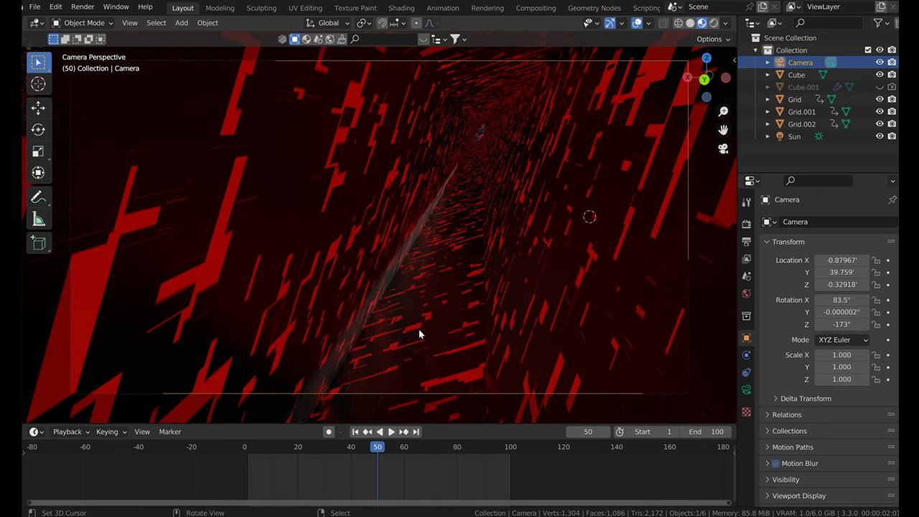
# - Tilt the camera around the global X axis until its X rotation is about 87.3°
pyautogui.press('g')
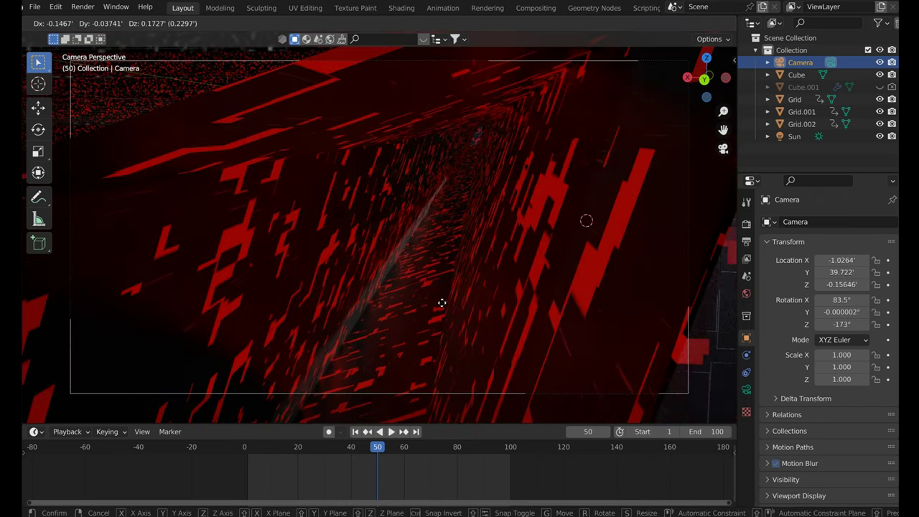
pyautogui.press('Escape')
pyautogui.press('r')
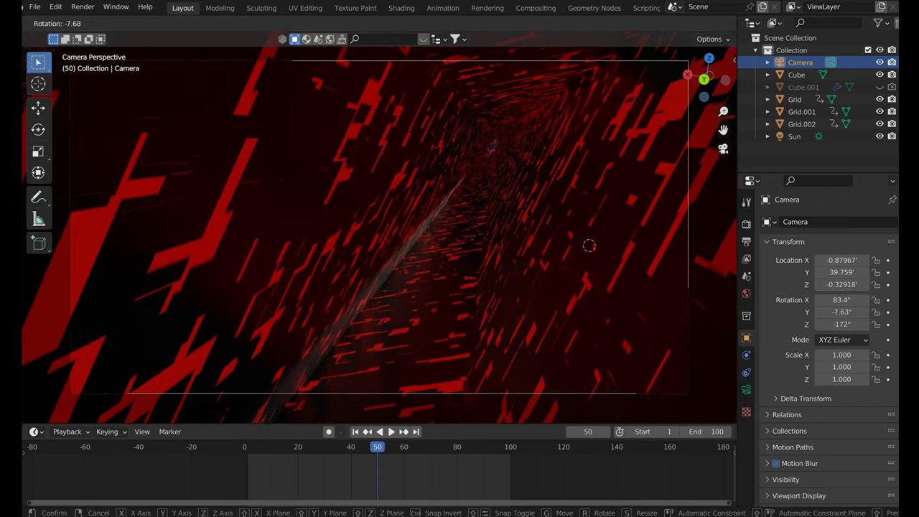
pyautogui.press('z')
pyautogui.press('x')
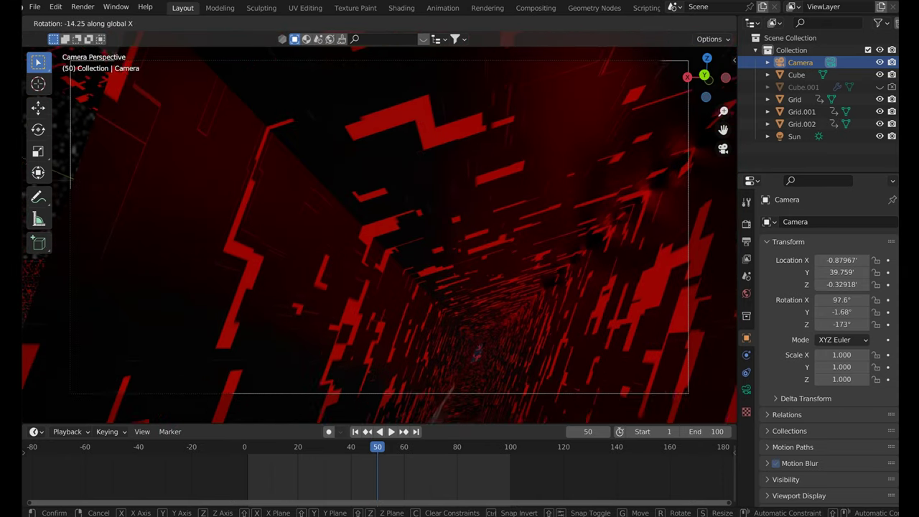
pyautogui.click(466, 346)
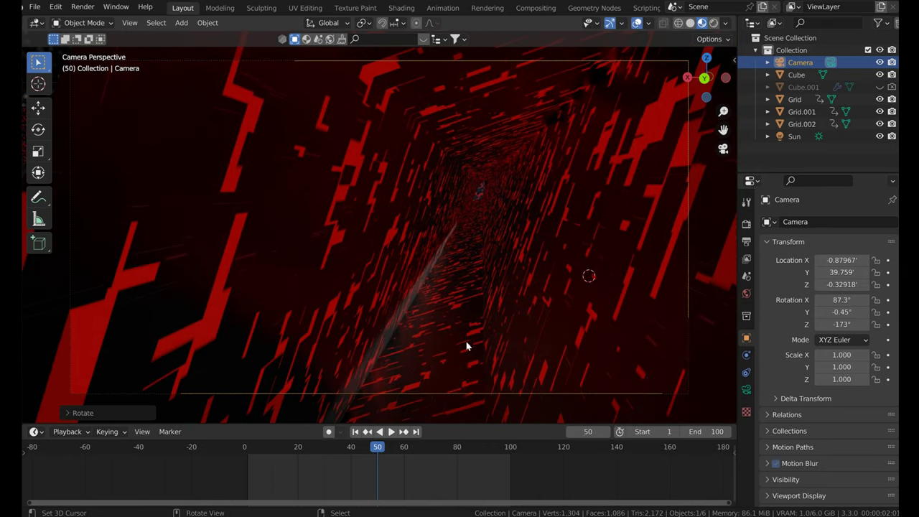
# - Turn the camera about -4° around the global Z axis to aim it down the beam
pyautogui.press('r')
pyautogui.press('x')
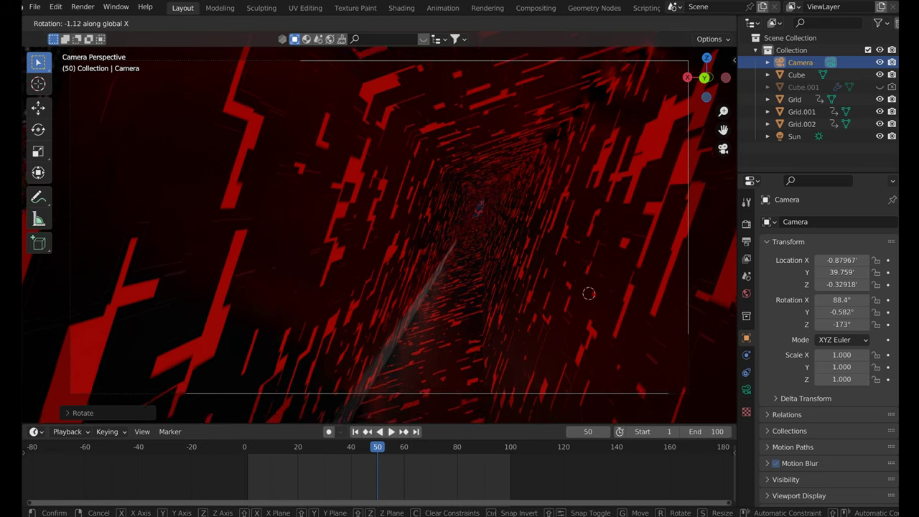
pyautogui.press('z')
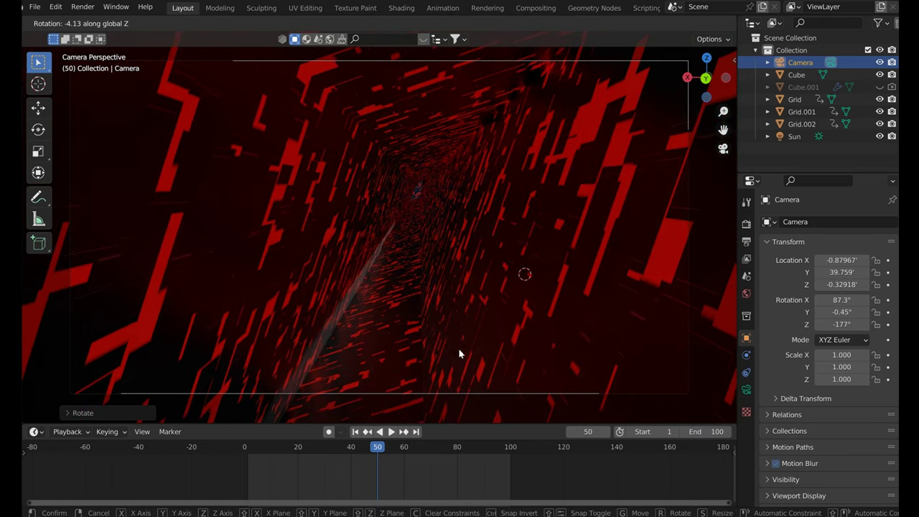
pyautogui.click(459, 353)
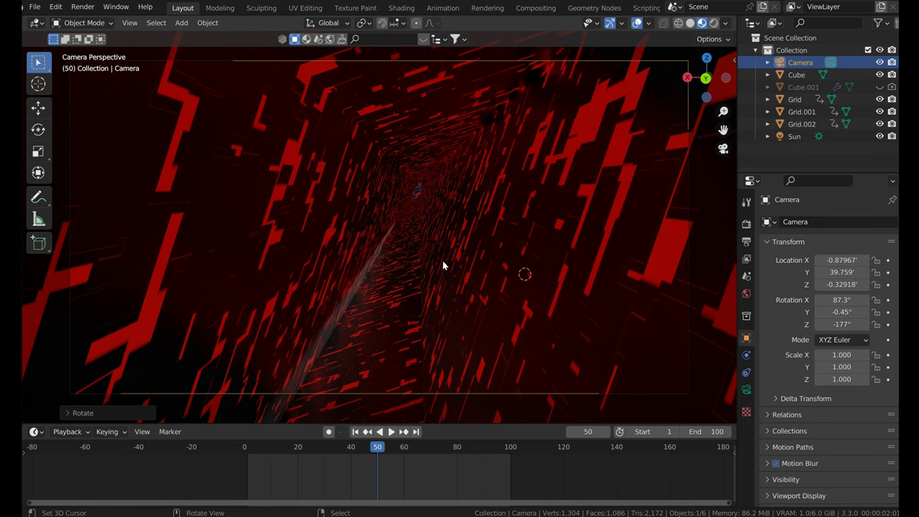
# - Set the transform orientation to Local and the transform pivot point to Individual Origins
pyautogui.click(345, 25)
pyautogui.click(293, 74)
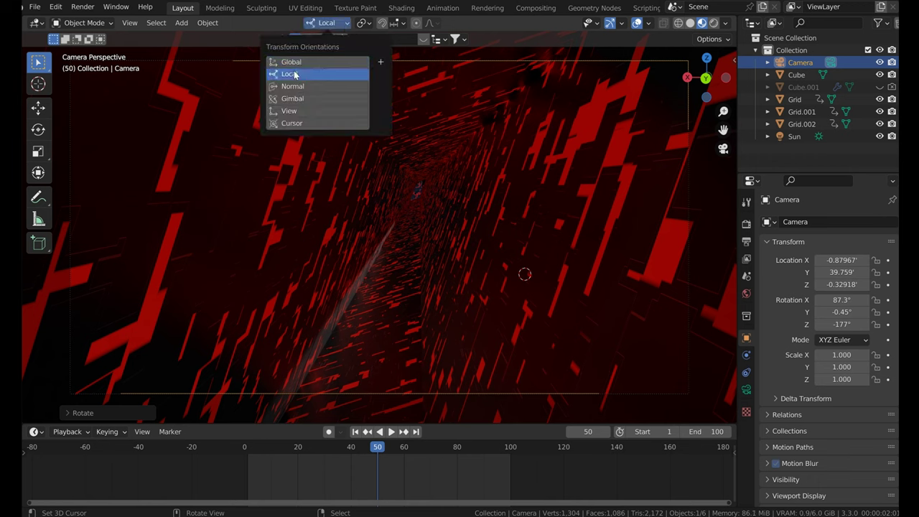
pyautogui.click(369, 24)
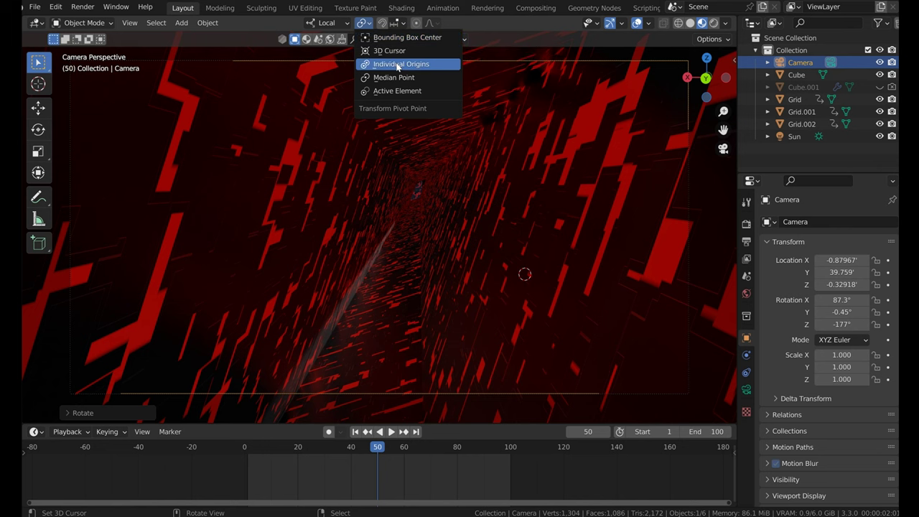
pyautogui.click(371, 64)
pyautogui.press('g')
pyautogui.press('z')
pyautogui.press('z')
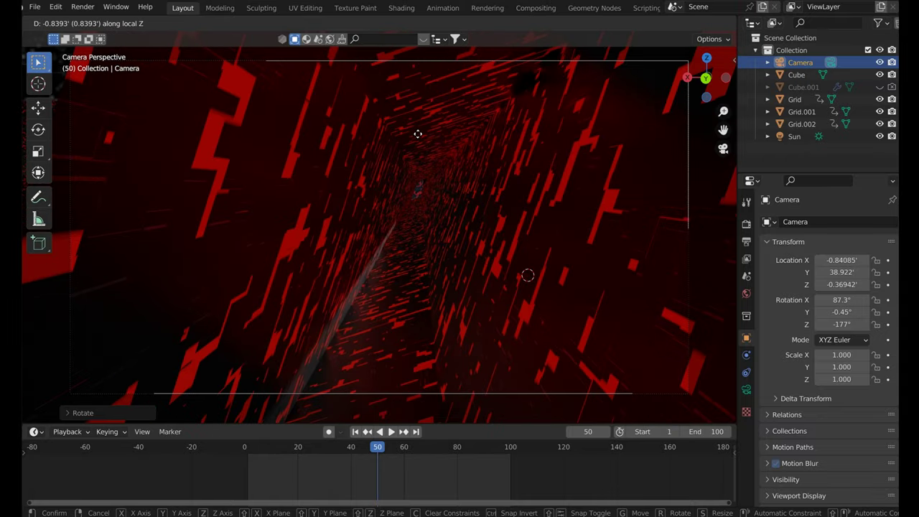
pyautogui.click(424, 177)
# - Align the camera to a front view of the structure framing the crossing beams
pyautogui.scroll(-5, 427, 183)
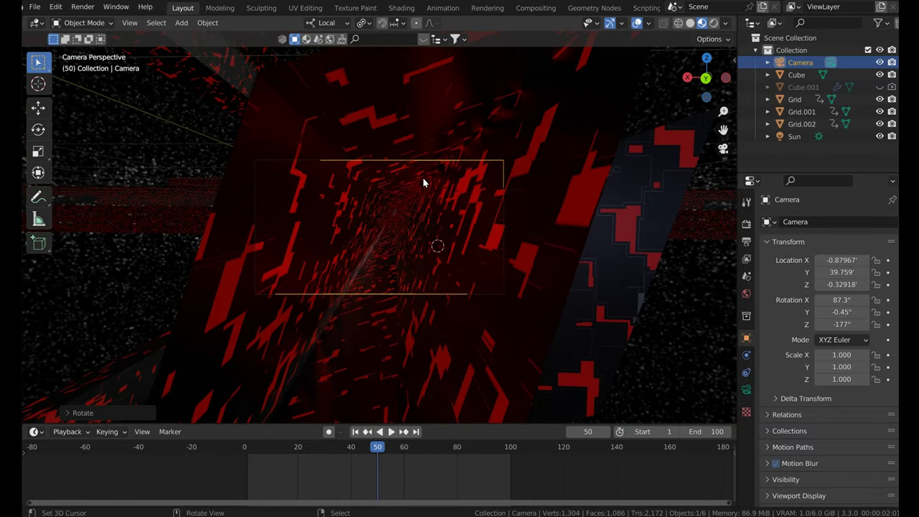
pyautogui.press('KP_1')
pyautogui.scroll(5, 356, 162)
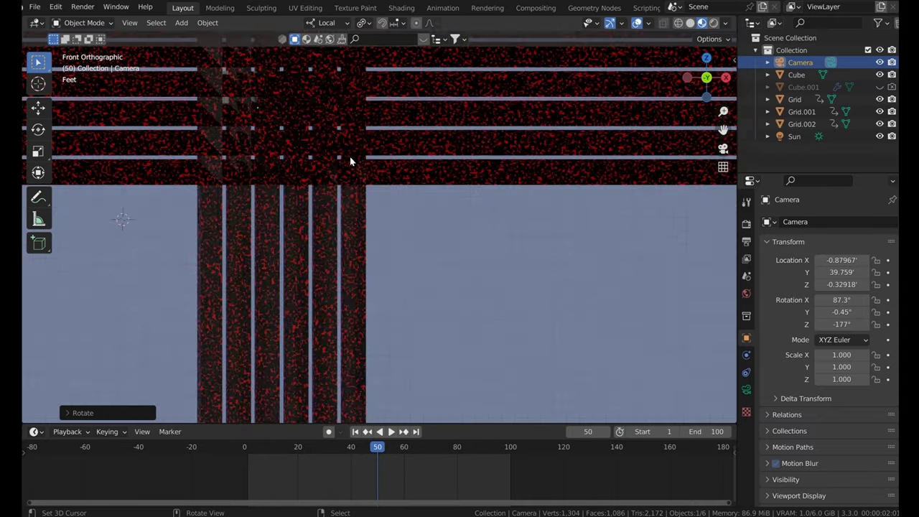
pyautogui.keyDown('shift'); pyautogui.moveTo(335, 163); pyautogui.dragTo(427, 288, button='middle'); pyautogui.keyUp('shift')
pyautogui.moveTo(423, 199); pyautogui.dragTo(406, 195, button='middle')
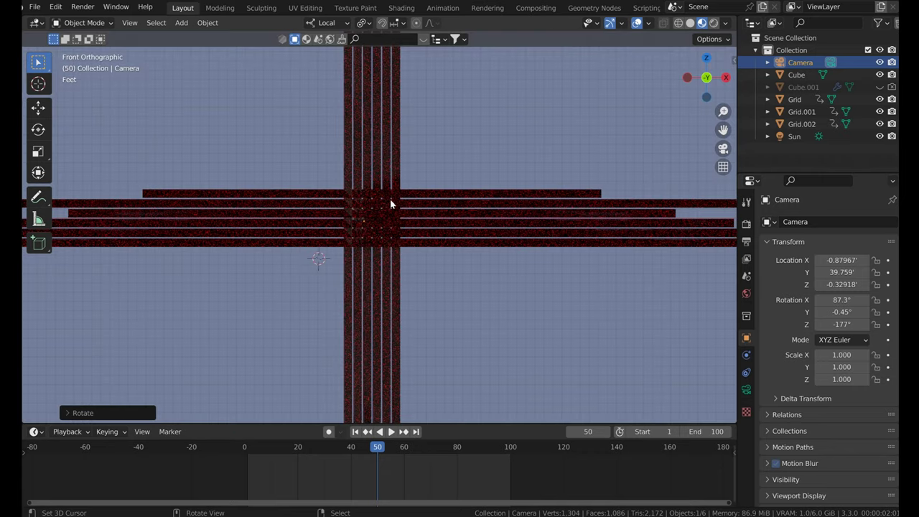
pyautogui.keyDown('shift'); pyautogui.rightClick(394, 193); pyautogui.keyUp('shift')
pyautogui.press('ctrl+alt+KP_0')
pyautogui.scroll(4, 431, 188)
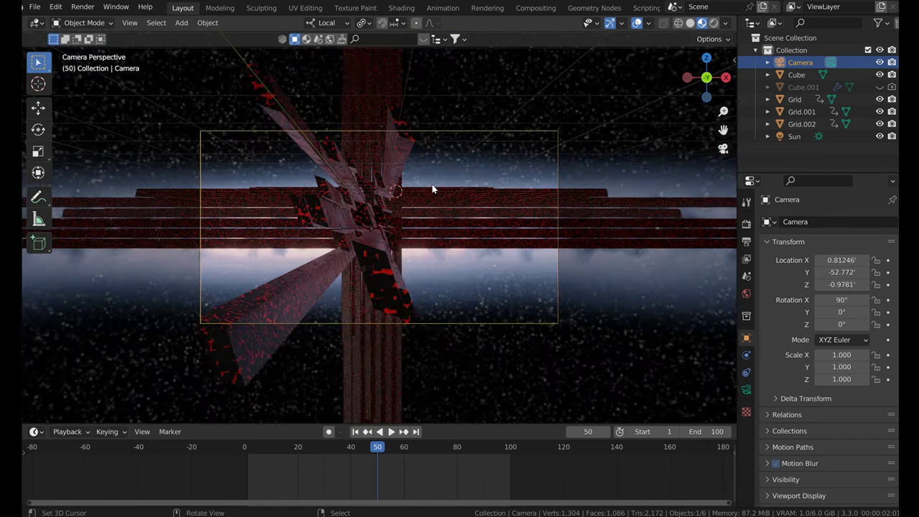
pyautogui.press('n')
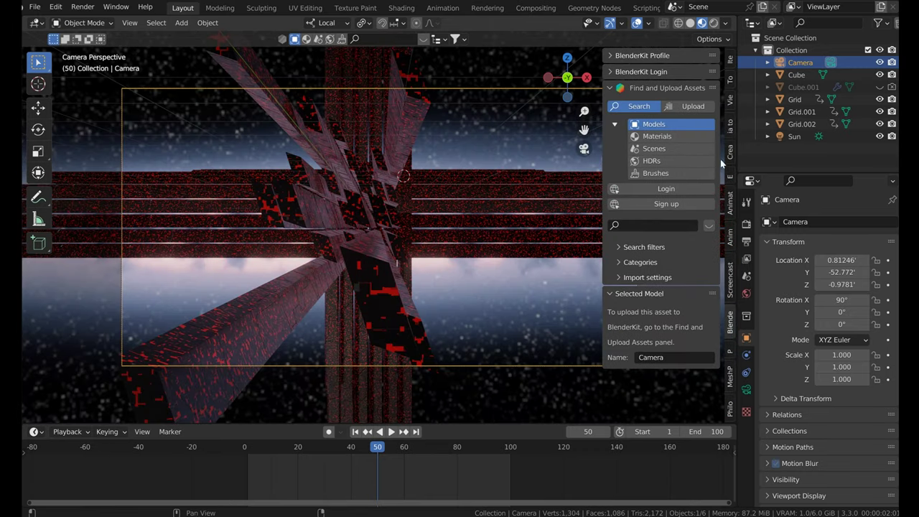
pyautogui.click(731, 101)
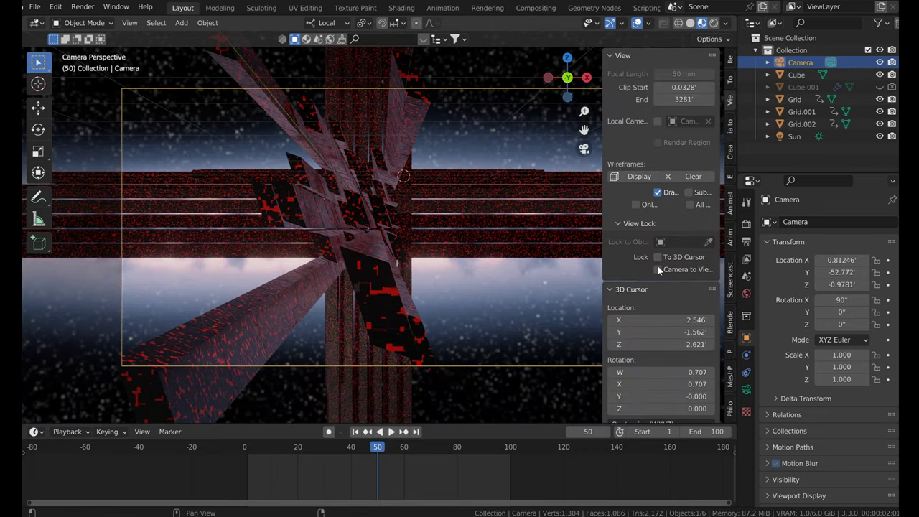
pyautogui.press('n')
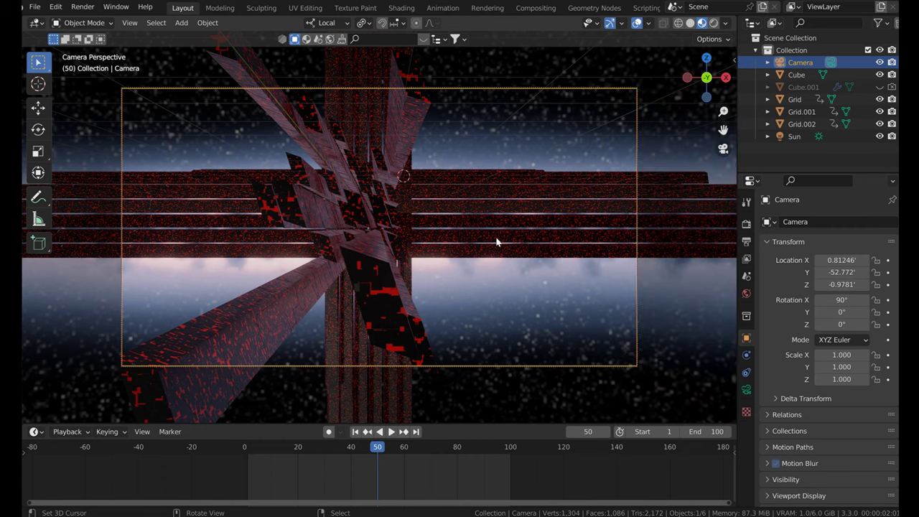
# - Lower the camera along its local Y axis to a Z location of about -1.54'
pyautogui.press('g')
pyautogui.press('z')
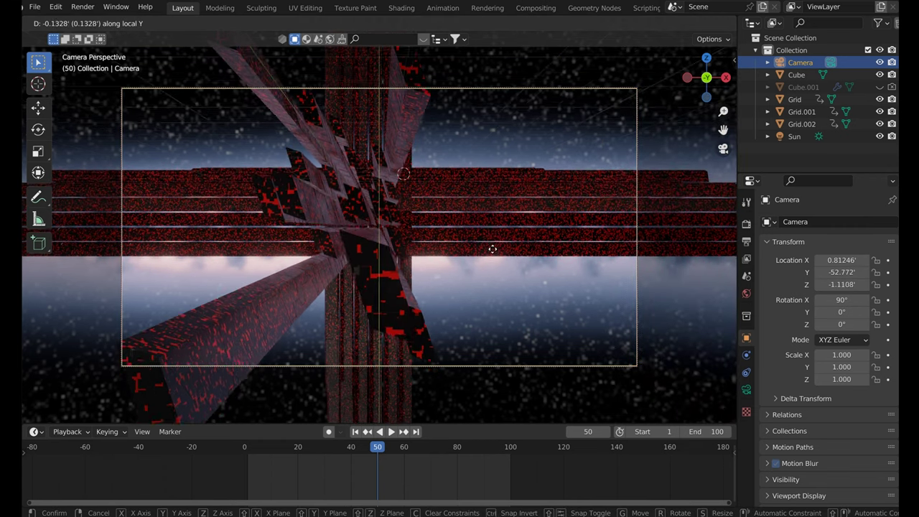
pyautogui.click(493, 260)
pyautogui.press('g')
pyautogui.press('z')
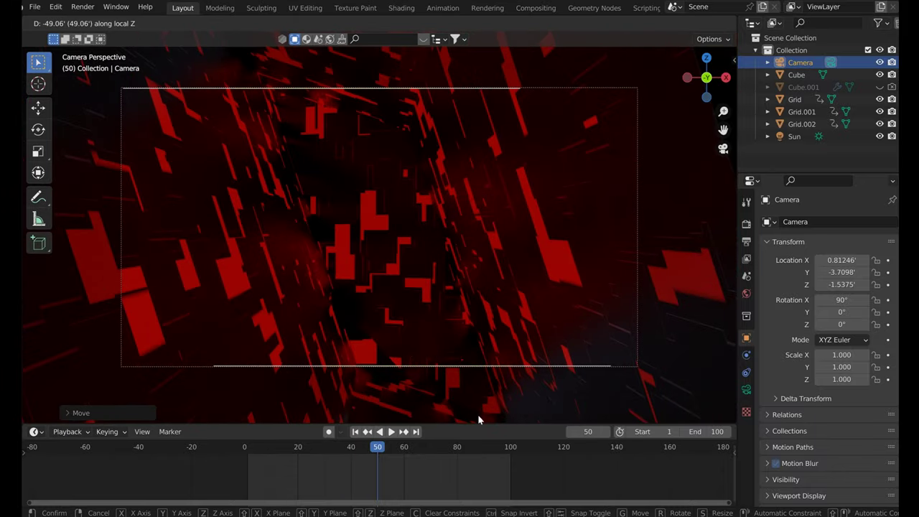
pyautogui.press('Escape')
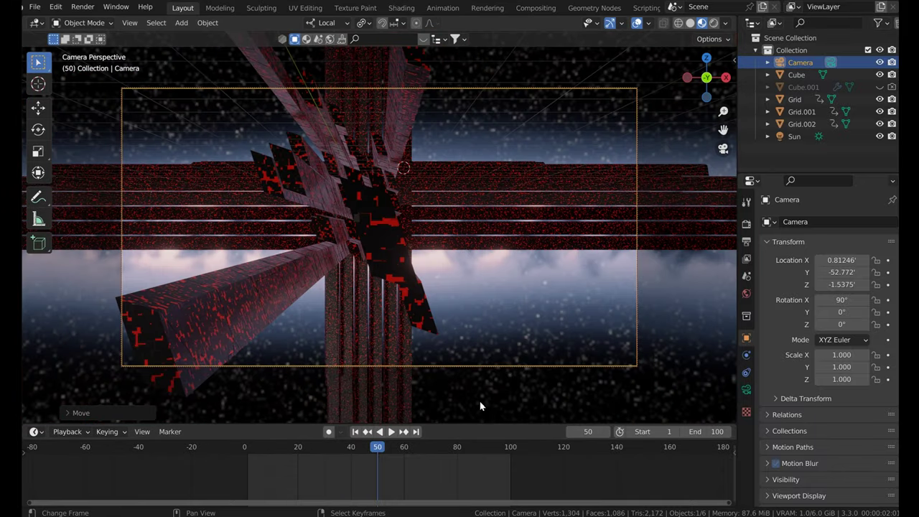
# - Move the camera forward along its local Z axis into the hollow beam, to a Y location of about -4.0'
pyautogui.press('g')
pyautogui.press('z')
pyautogui.press('z')
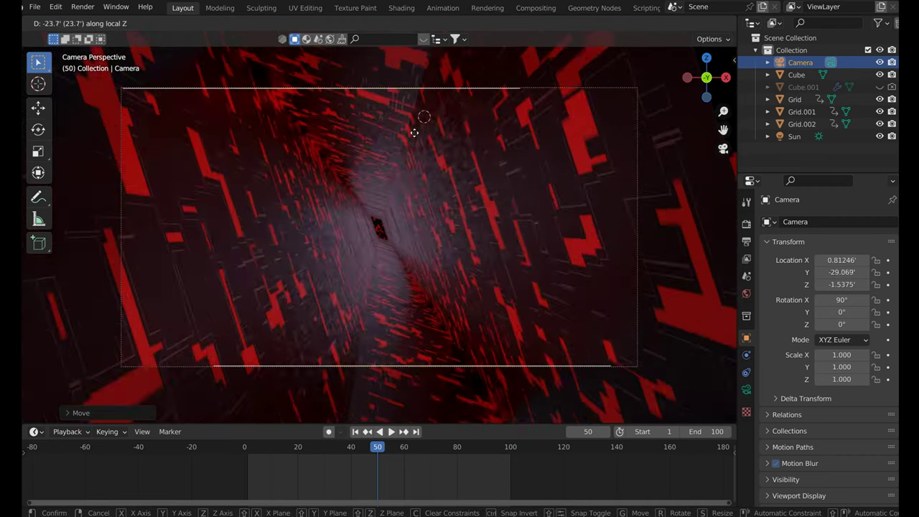
pyautogui.click(411, 144)
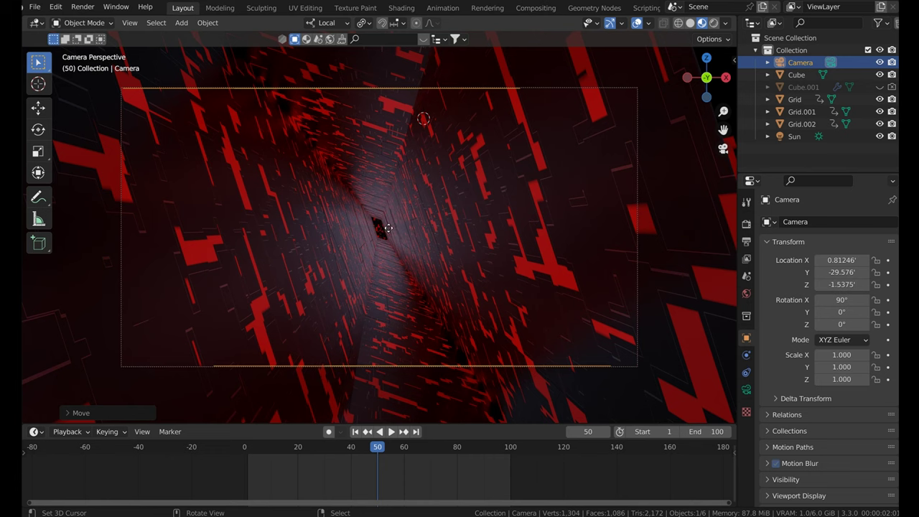
pyautogui.press('g')
pyautogui.press('z')
pyautogui.press('z')
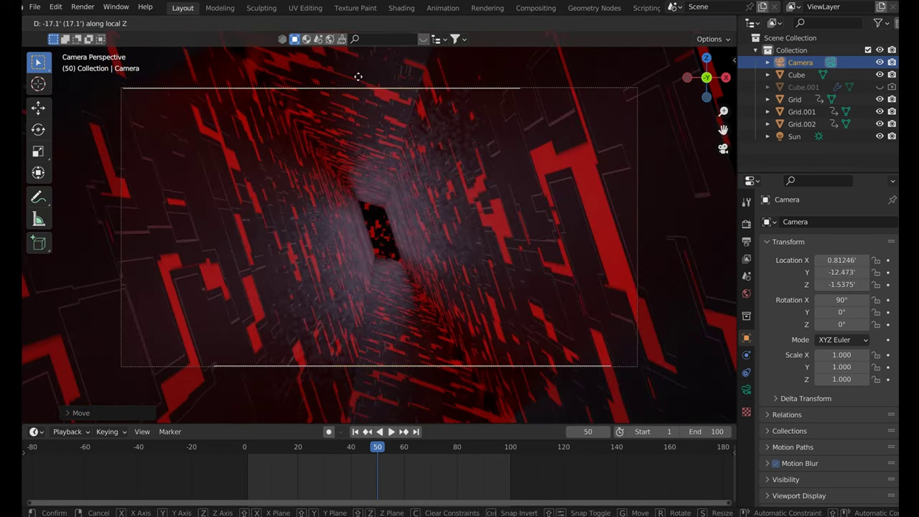
pyautogui.click(353, 61)
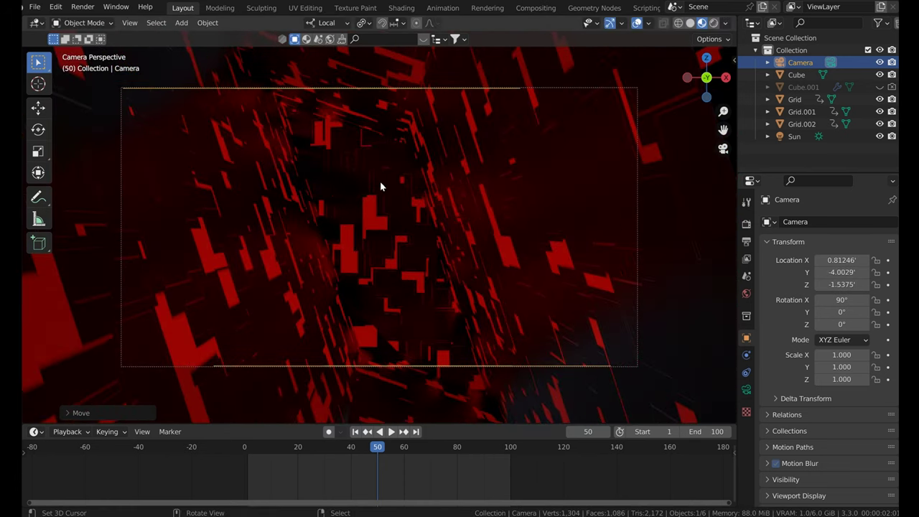
# - Delete the face of the Grid object that blocks the camera's path inside the beam
pyautogui.click(390, 216)
pyautogui.press('Tab')
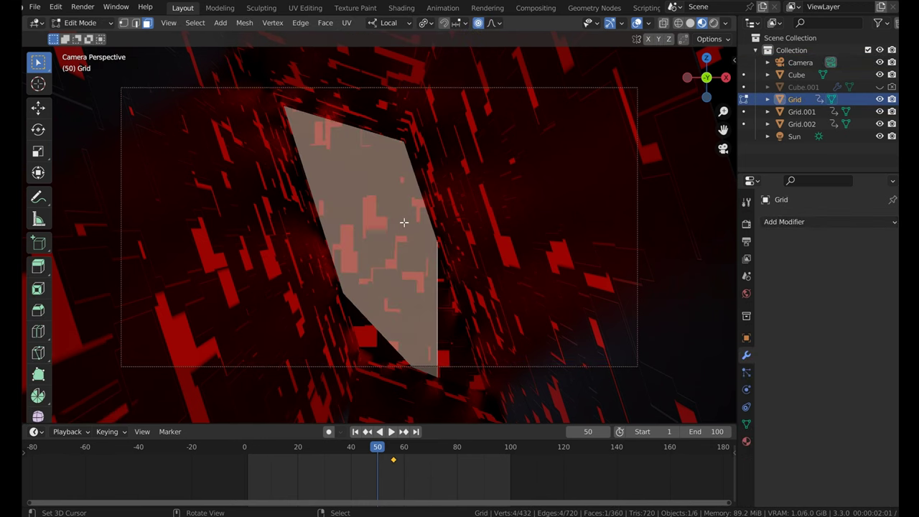
pyautogui.press('x')
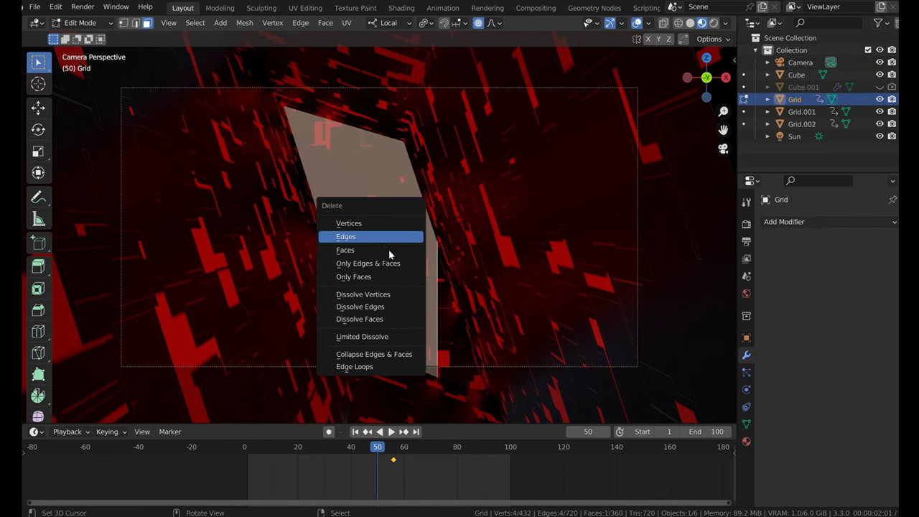
pyautogui.click(390, 249)
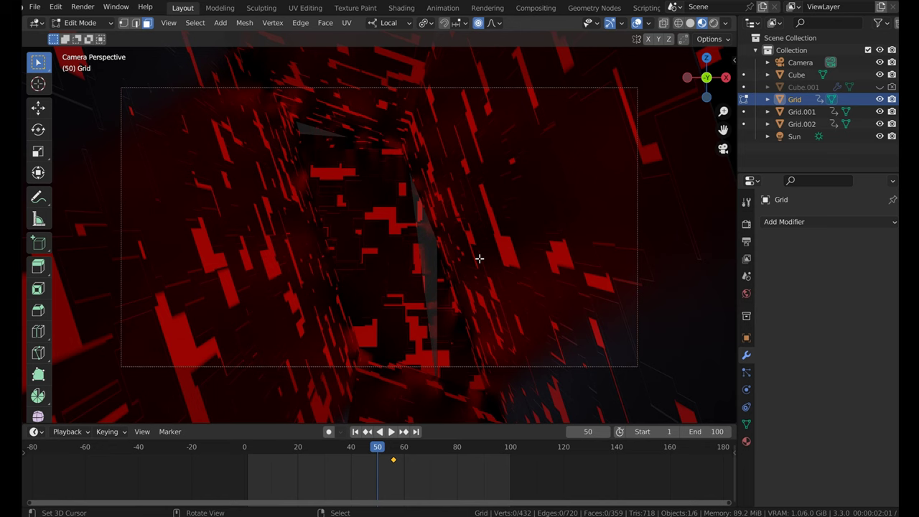
pyautogui.press('x')
pyautogui.moveTo(445, 197); pyautogui.dragTo(451, 231, button='middle')
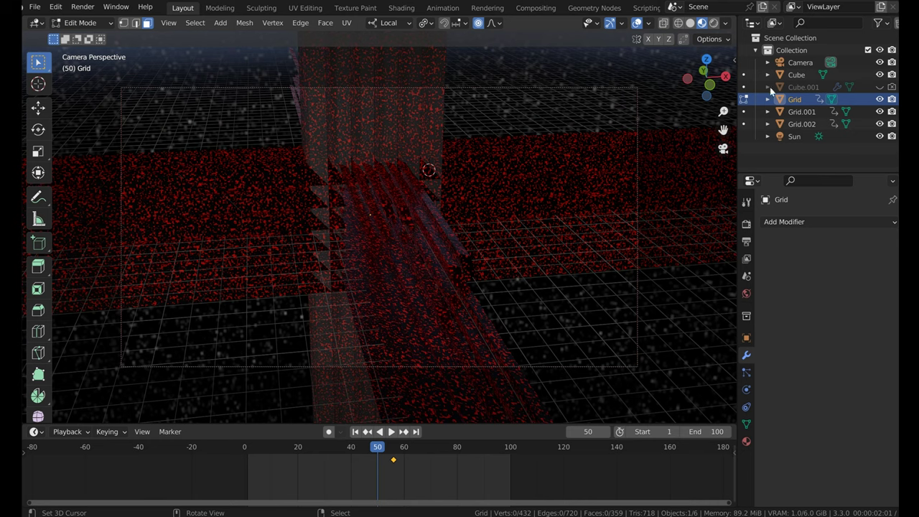